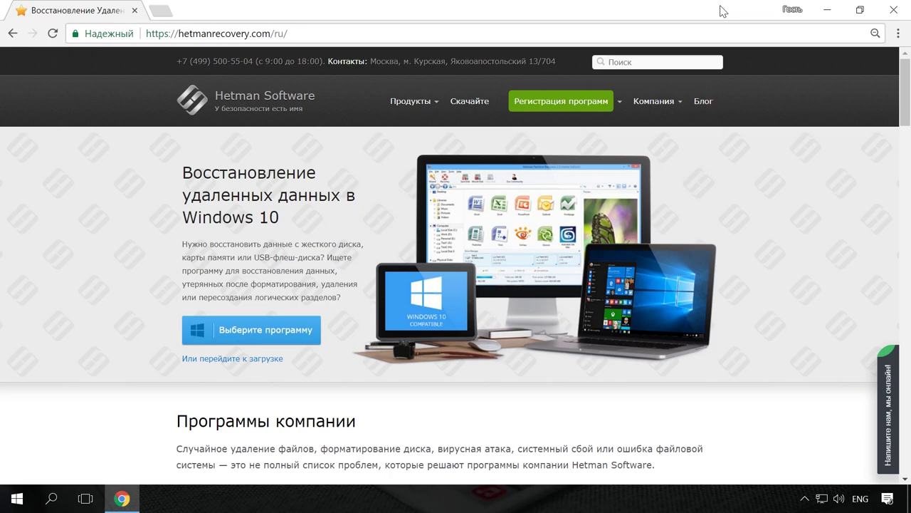
- Open the Partition Recovery product page from the Продукты menu and browse it
{"action": "mouse_move", "coordinate": [442, 105]}
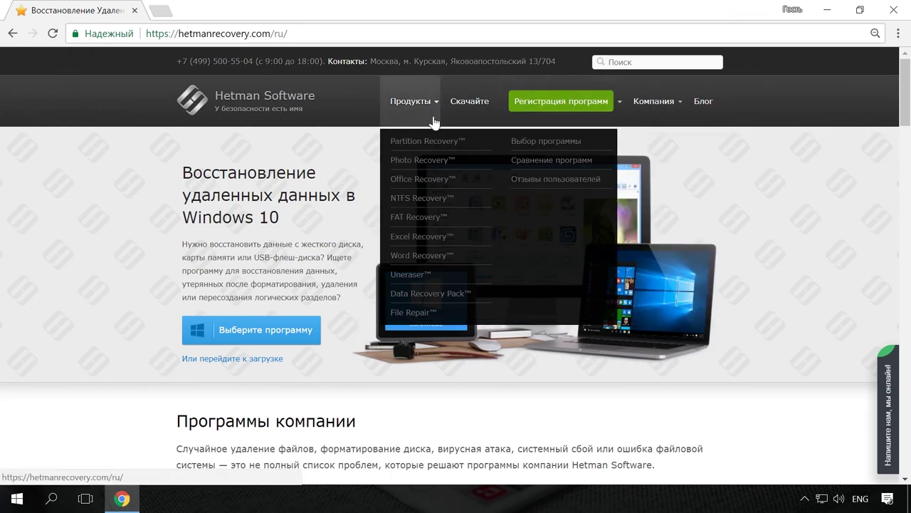
{"action": "left_click", "coordinate": [445, 142]}
{"action": "scroll", "coordinate": [494, 224], "scroll_direction": "down", "scroll_amount": 1}
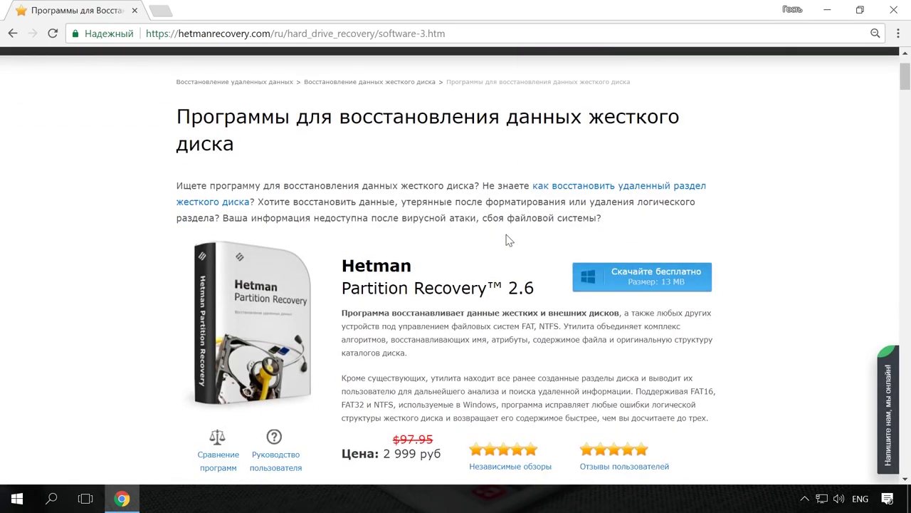
{"action": "left_click", "coordinate": [635, 277]}
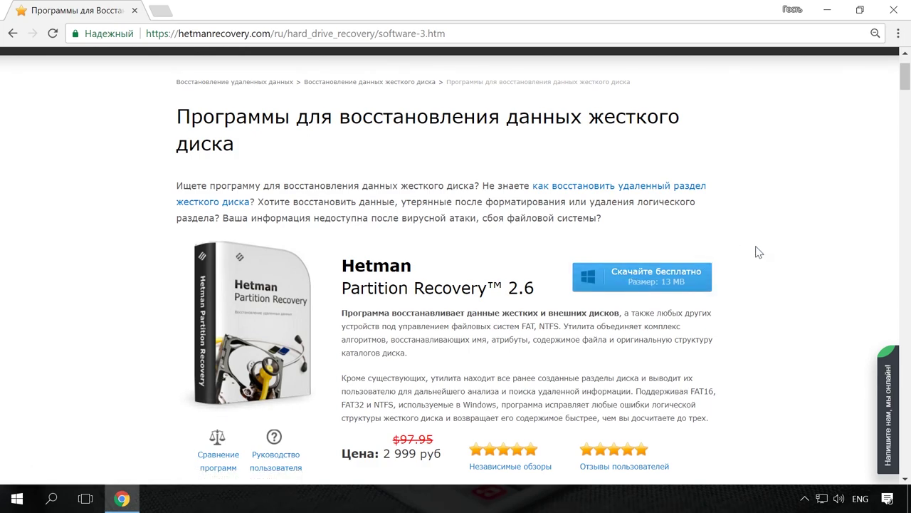
{"action": "scroll", "coordinate": [756, 251], "scroll_direction": "up", "scroll_amount": 1}
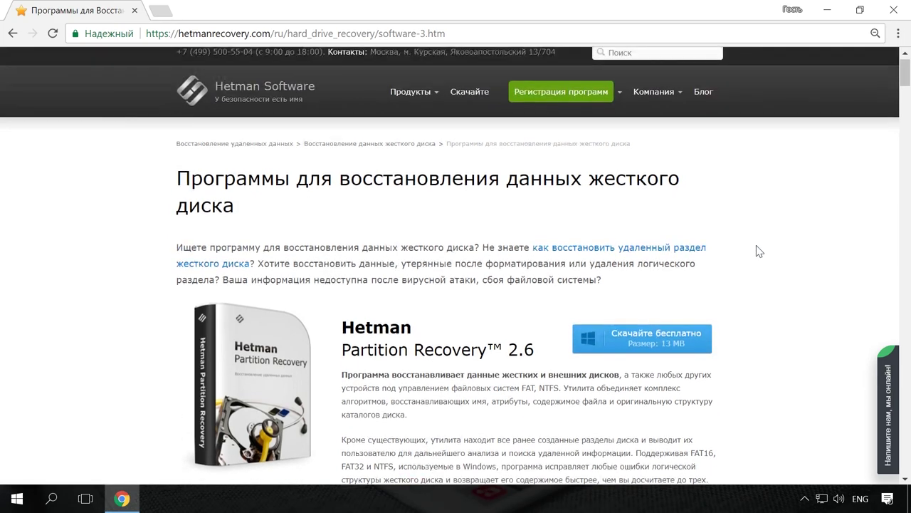
- Open the blog post 'Как быстро найти файлы на компьютере с Windows' and the online chat panel
{"action": "left_click", "coordinate": [706, 100]}
{"action": "scroll", "coordinate": [781, 171], "scroll_direction": "down", "scroll_amount": 8}
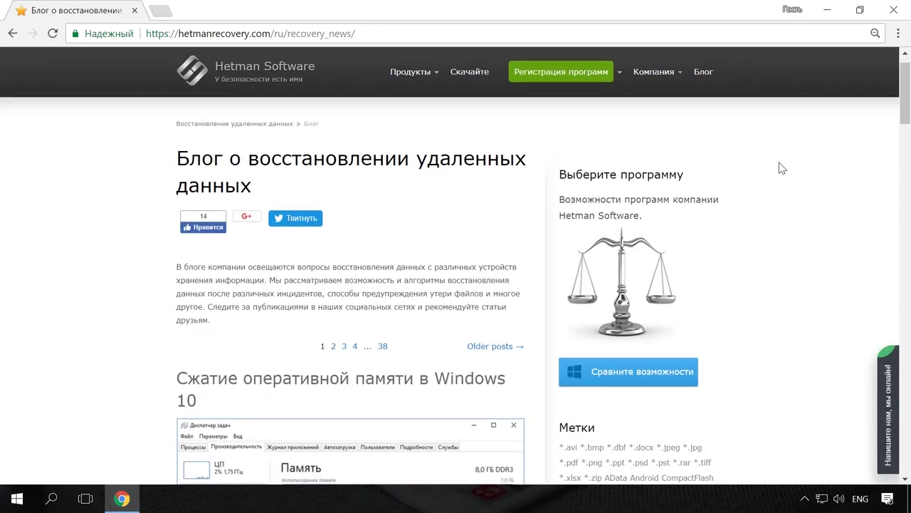
{"action": "scroll", "coordinate": [782, 192], "scroll_direction": "down", "scroll_amount": 6}
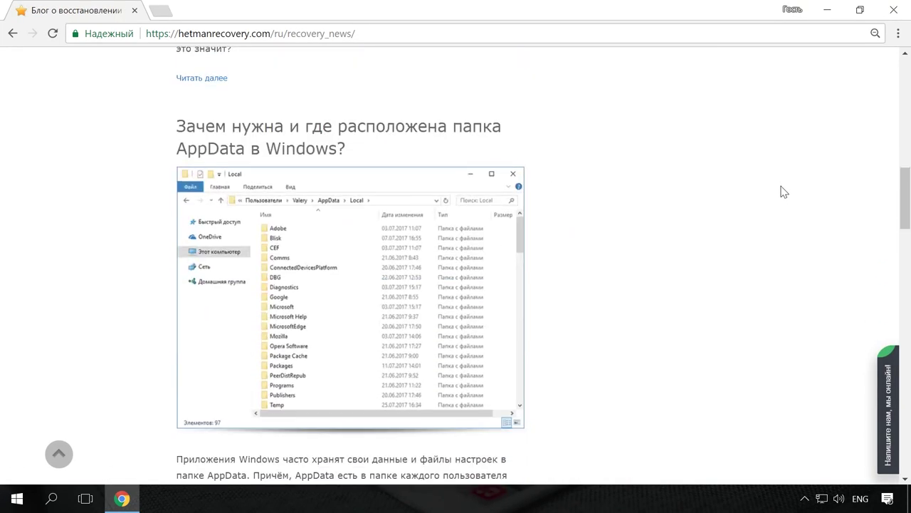
{"action": "left_click", "coordinate": [488, 234]}
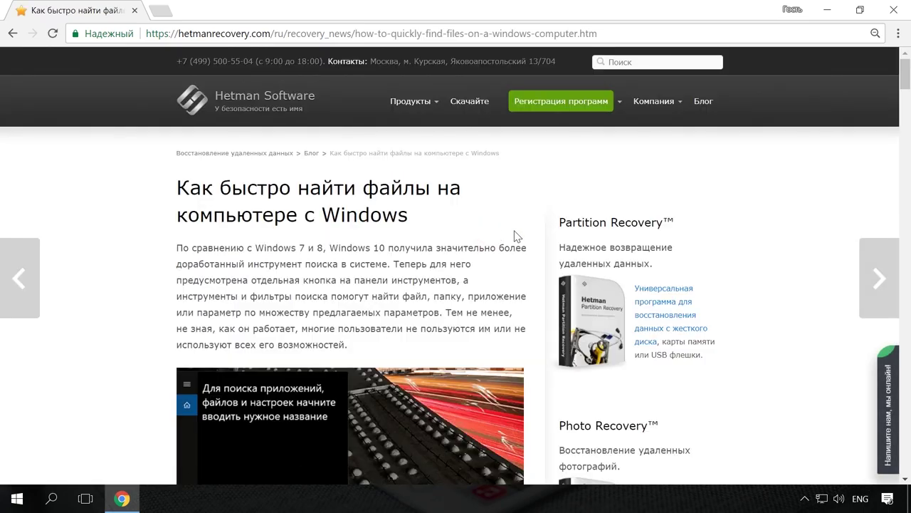
{"action": "scroll", "coordinate": [527, 230], "scroll_direction": "down", "scroll_amount": 6}
{"action": "scroll", "coordinate": [529, 229], "scroll_direction": "up", "scroll_amount": 6}
{"action": "left_click", "coordinate": [883, 398]}
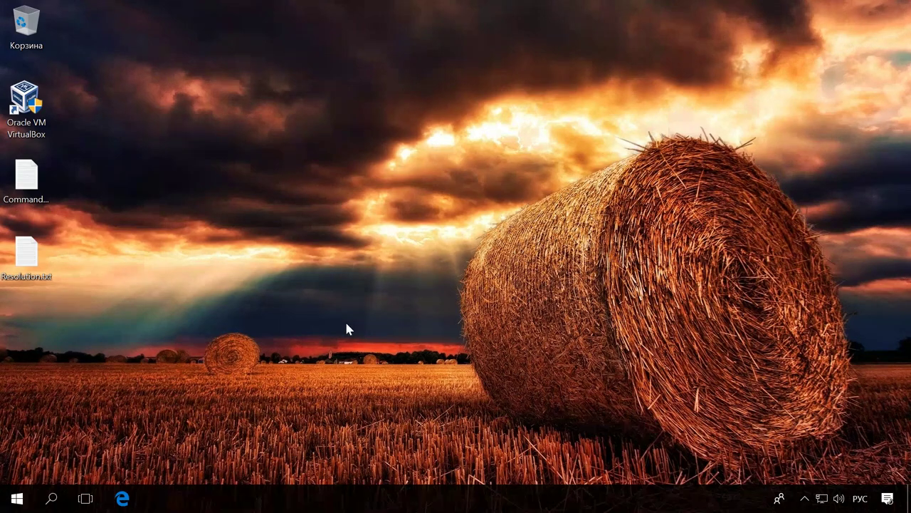
- Get the Windows hosts package from virtualbox.org/wiki/Downloads in Edge, then close Edge
{"action": "left_click", "coordinate": [123, 498]}
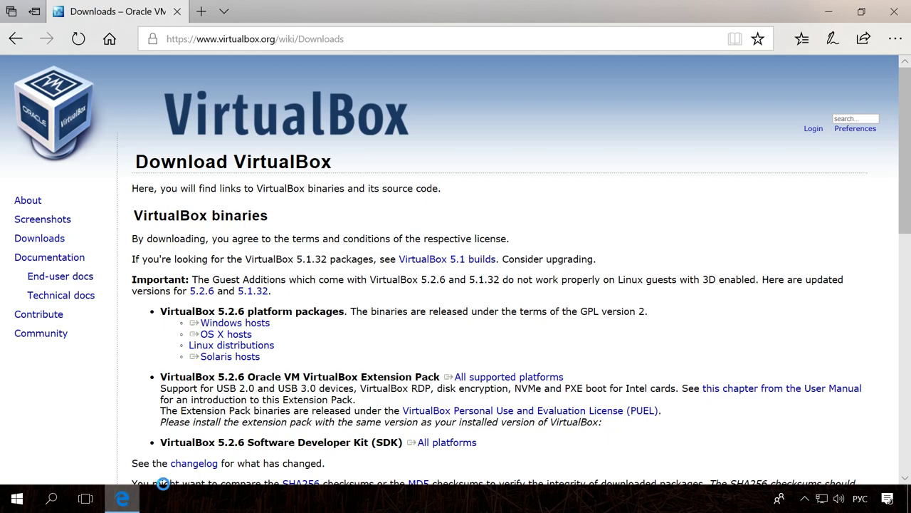
{"action": "left_click", "coordinate": [266, 325]}
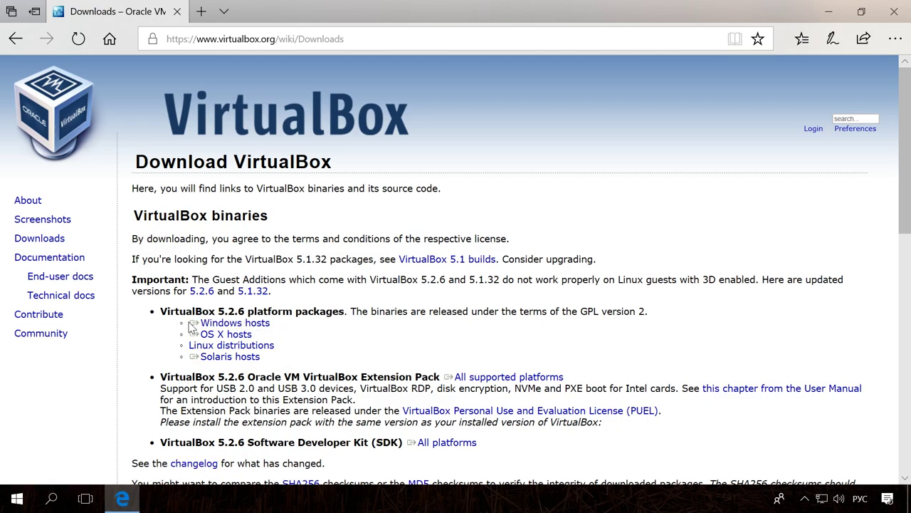
{"action": "left_click", "coordinate": [266, 324]}
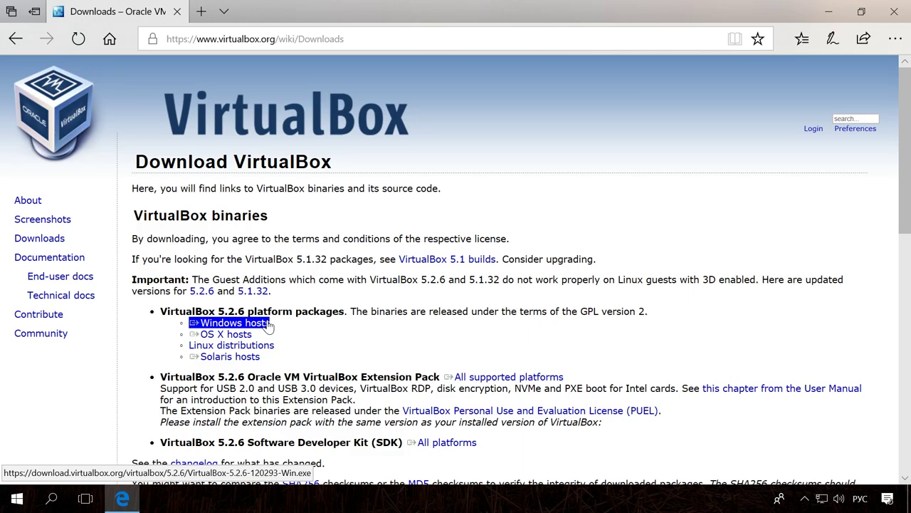
{"action": "left_click", "coordinate": [904, 12]}
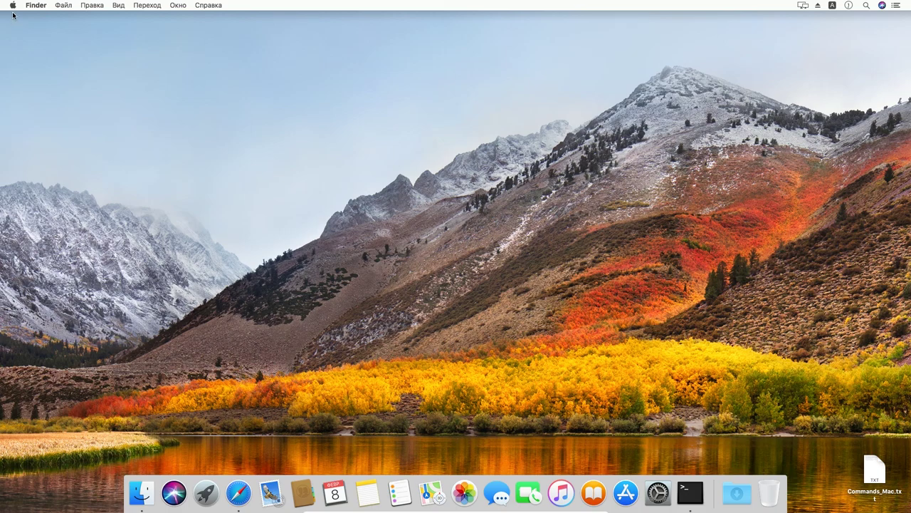
{"action": "left_click", "coordinate": [13, 6]}
{"action": "left_click", "coordinate": [18, 16]}
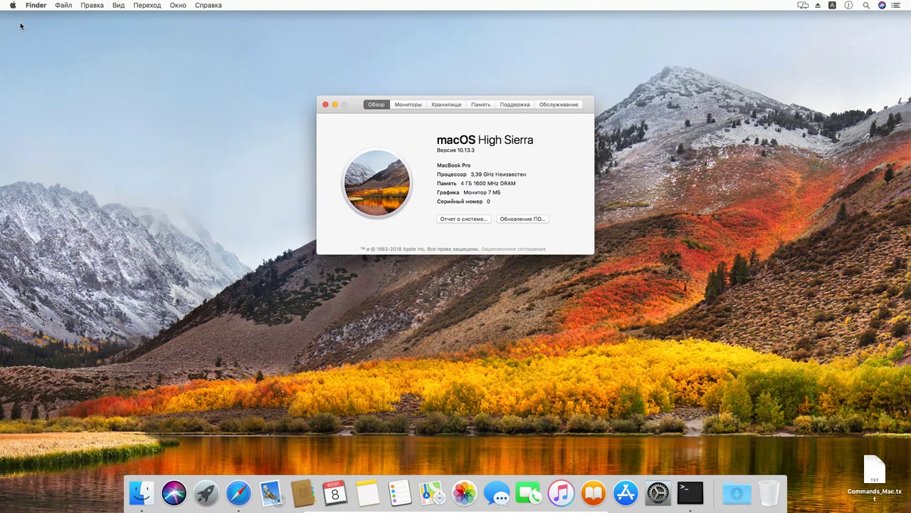
{"action": "left_click", "coordinate": [326, 105]}
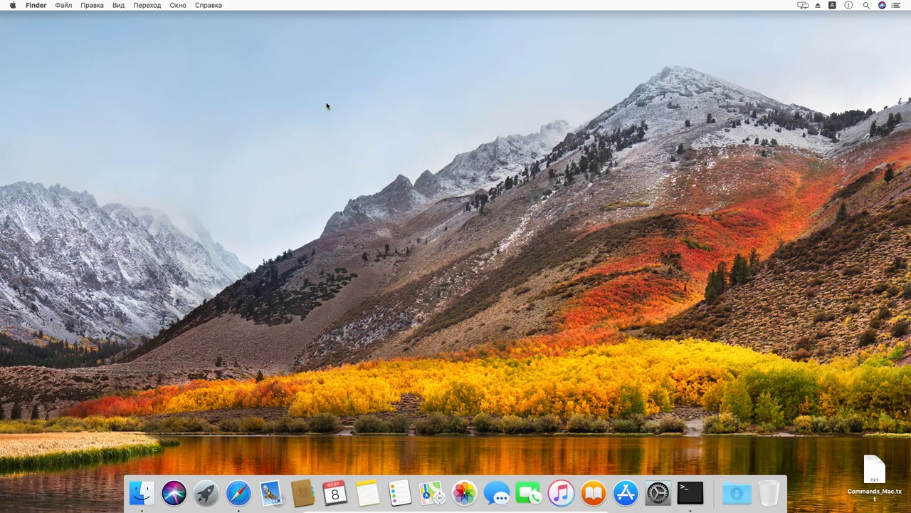
- Search the App Store for 'high sierra'
{"action": "left_click", "coordinate": [630, 502]}
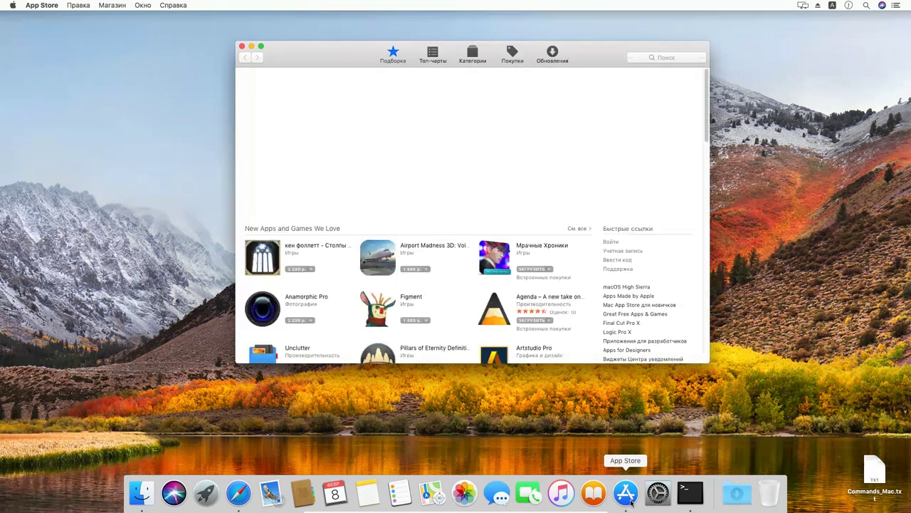
{"action": "left_click", "coordinate": [651, 60]}
{"action": "type", "text": "hig"}
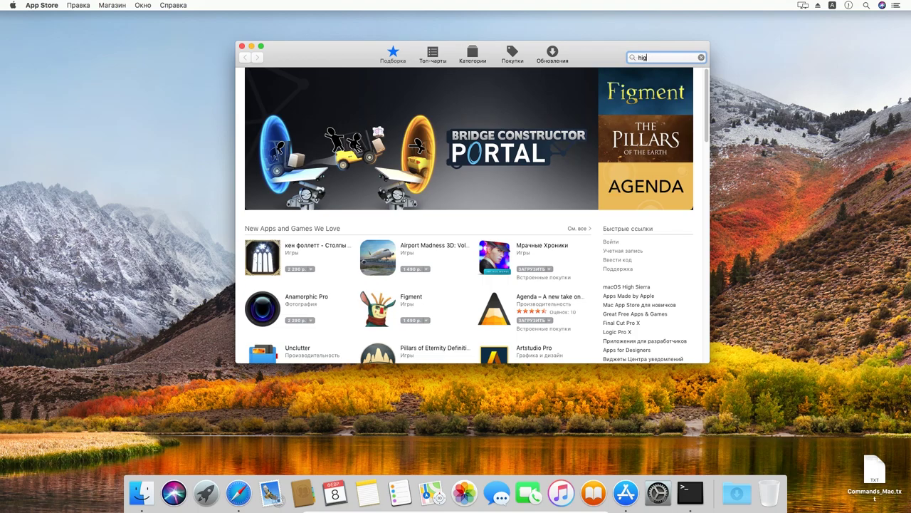
{"action": "type", "text": "h sierra"}
{"action": "key", "text": "Return"}
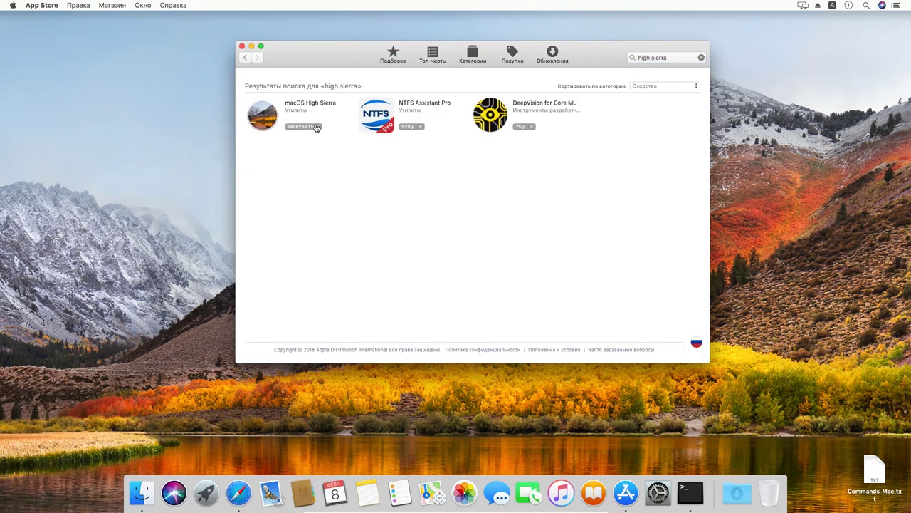
- Download macOS High Sierra from its store page and quit the installer that launches
{"action": "left_click", "coordinate": [317, 104]}
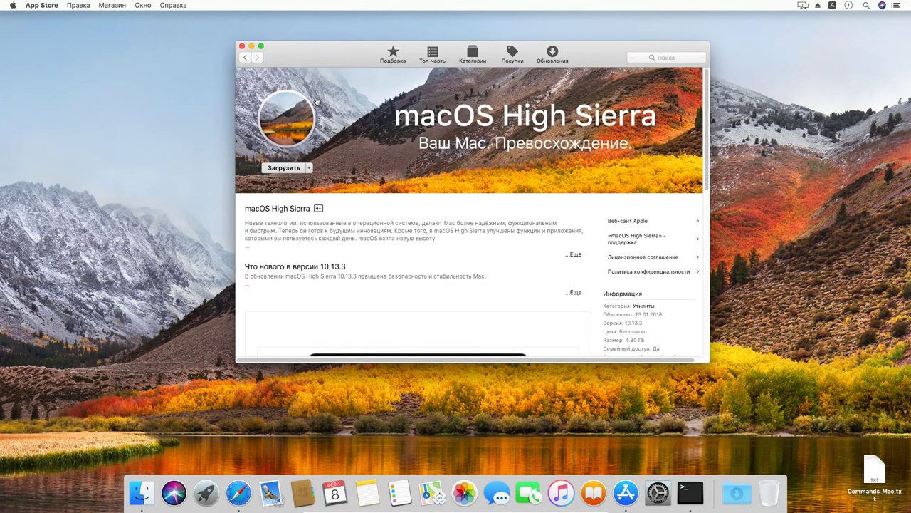
{"action": "left_click", "coordinate": [291, 171]}
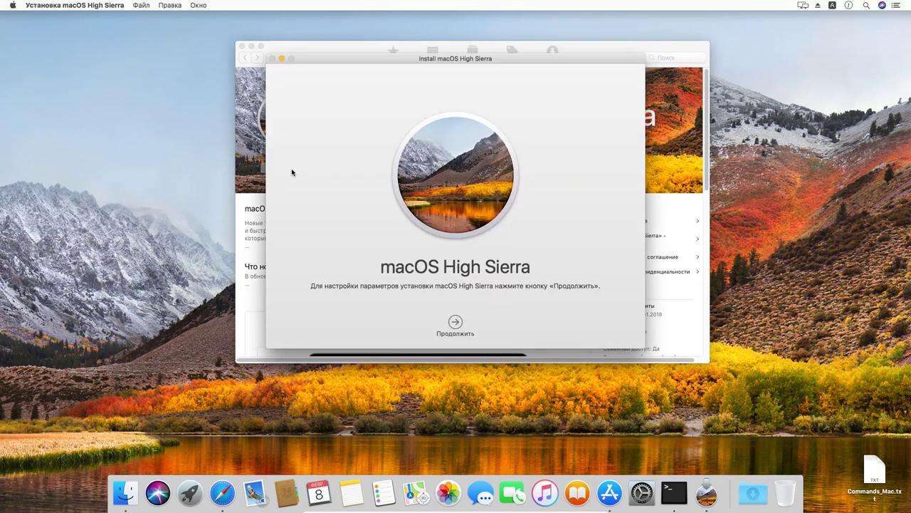
{"action": "left_click", "coordinate": [118, 5]}
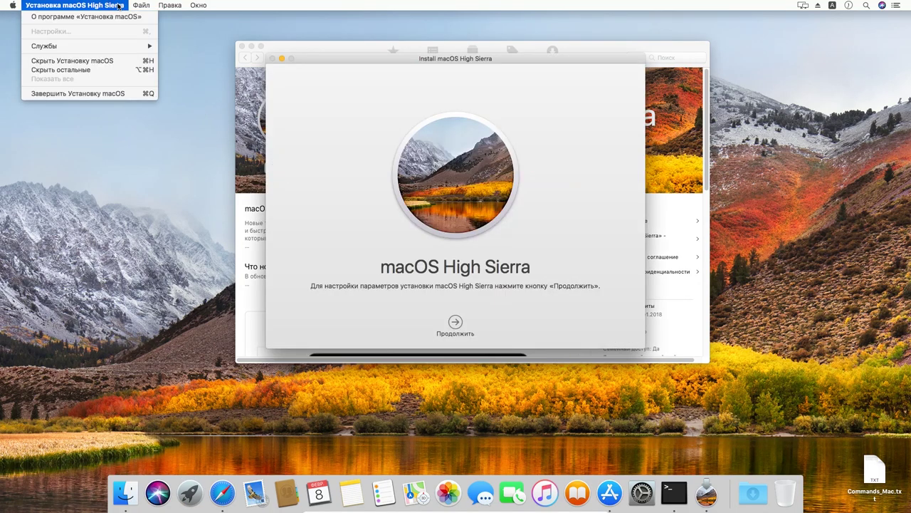
{"action": "left_click", "coordinate": [118, 93]}
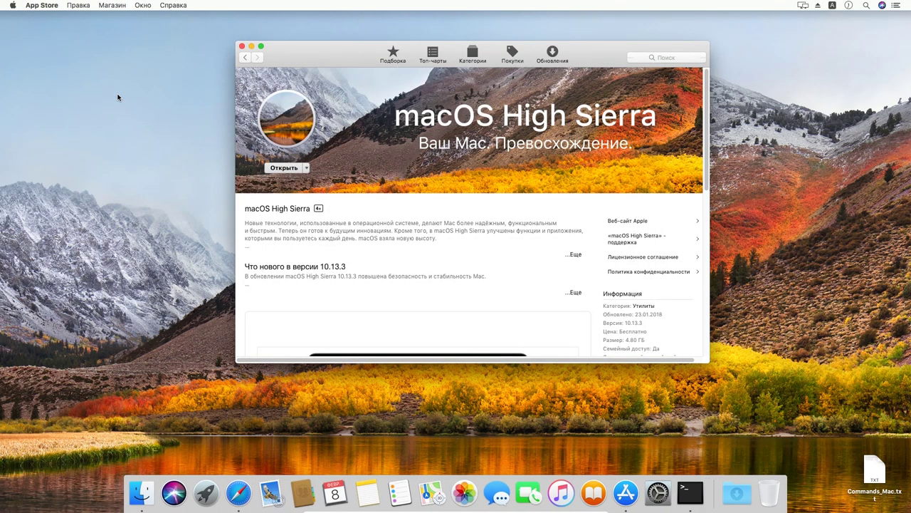
- Close App Store and locate the macOS High Sierra installer in Finder's Applications folder
{"action": "left_click", "coordinate": [242, 46]}
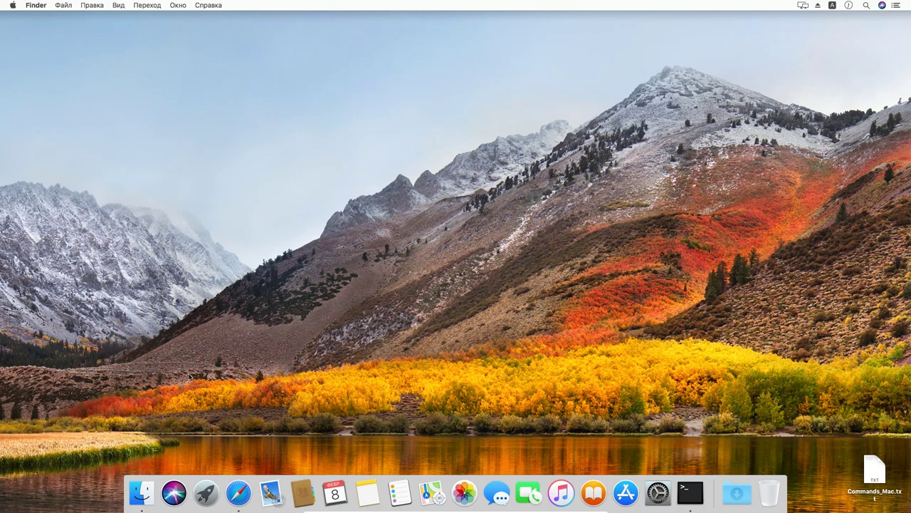
{"action": "left_click", "coordinate": [141, 493]}
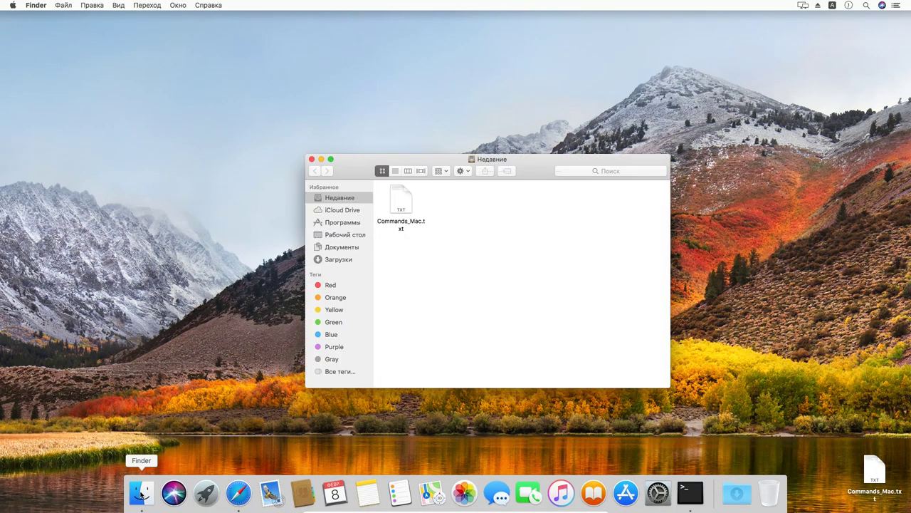
{"action": "left_click", "coordinate": [338, 222]}
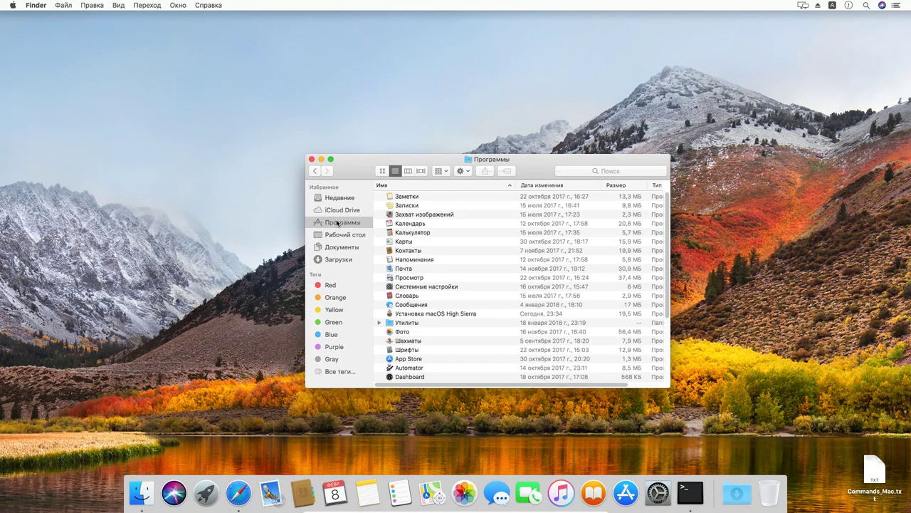
{"action": "left_click_drag", "start_coordinate": [356, 171], "coordinate": [303, 93]}
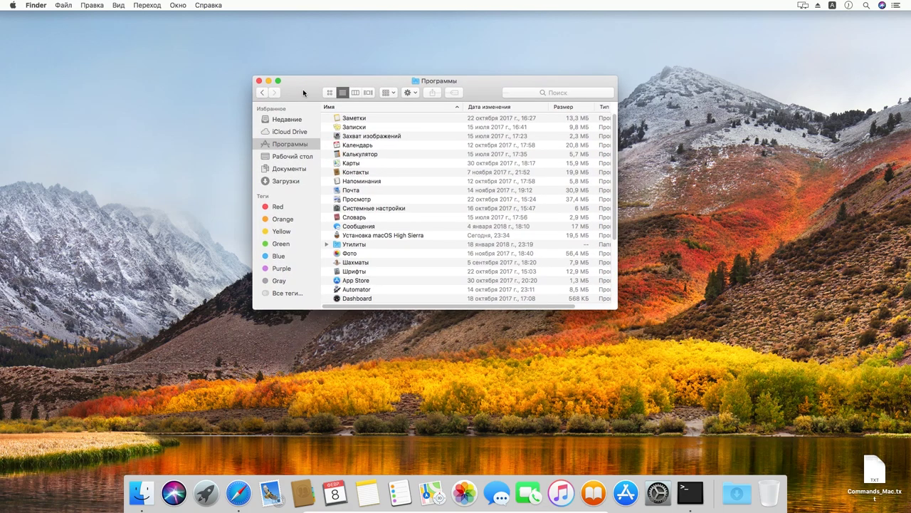
{"action": "left_click", "coordinate": [401, 235]}
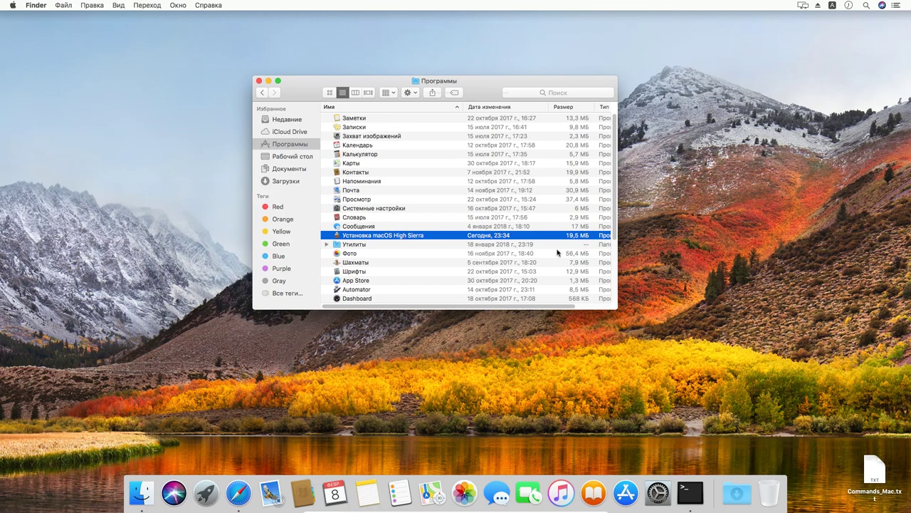
{"action": "left_click_drag", "start_coordinate": [617, 255], "coordinate": [698, 254]}
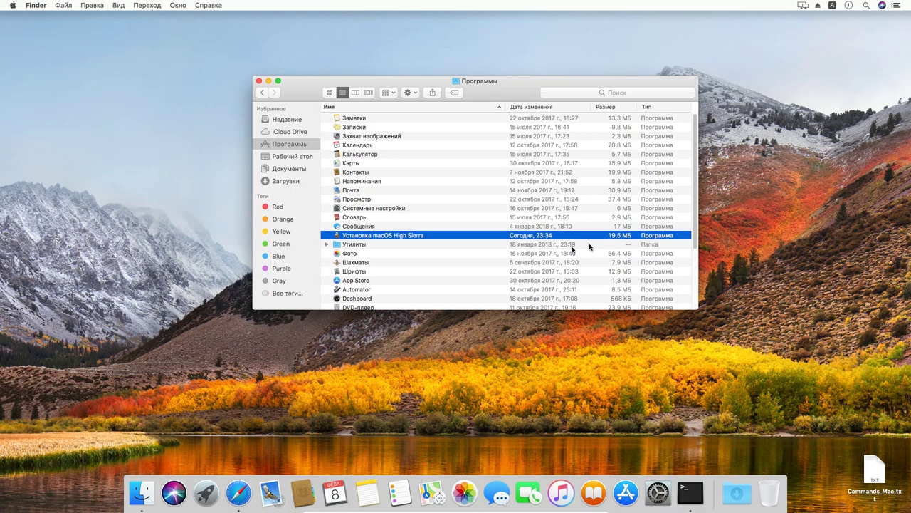
- Move 'Установка macOS High Sierra' to the Trash, authorising with the account password, and close the window
{"action": "right_click", "coordinate": [409, 237]}
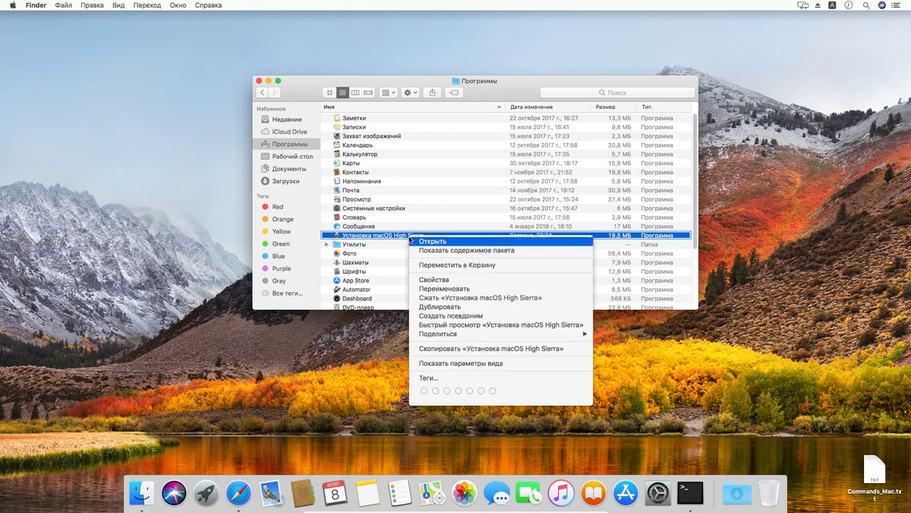
{"action": "left_click", "coordinate": [455, 265]}
{"action": "type", "text": "••••••"}
{"action": "left_click", "coordinate": [533, 197]}
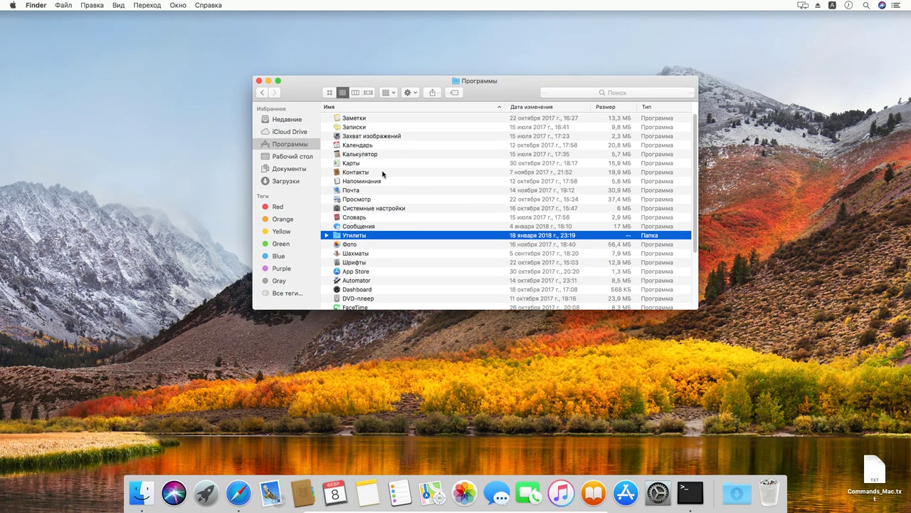
{"action": "left_click", "coordinate": [260, 82]}
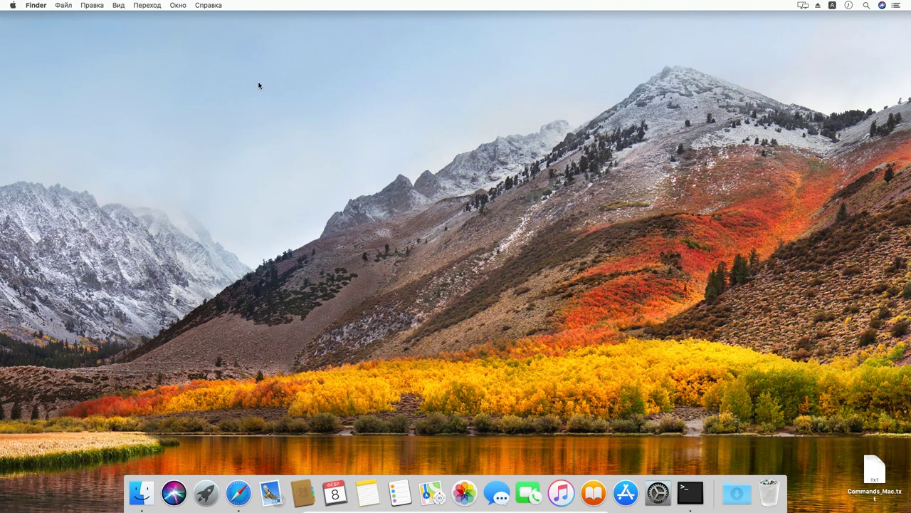
- Download macOS High Sierra Patcher via the 'here' link on its site, check Downloads, and close Safari
{"action": "left_click", "coordinate": [239, 494]}
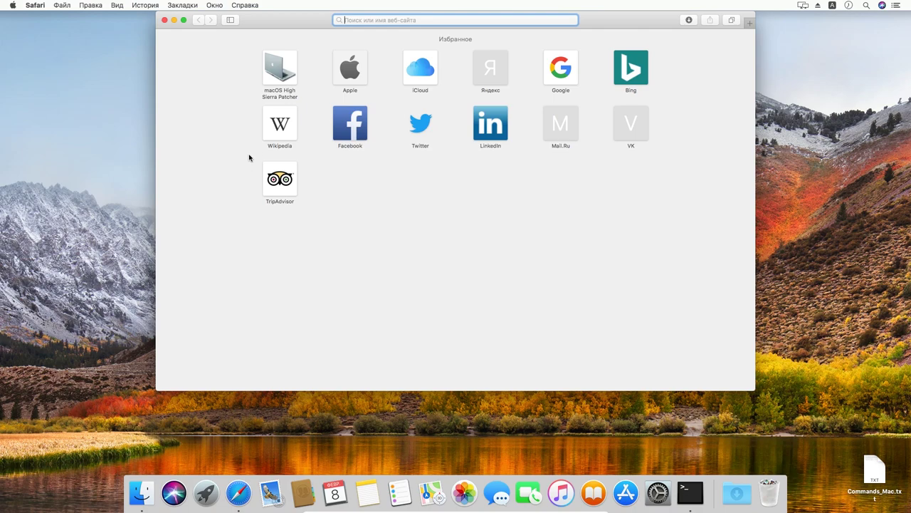
{"action": "left_click", "coordinate": [280, 71]}
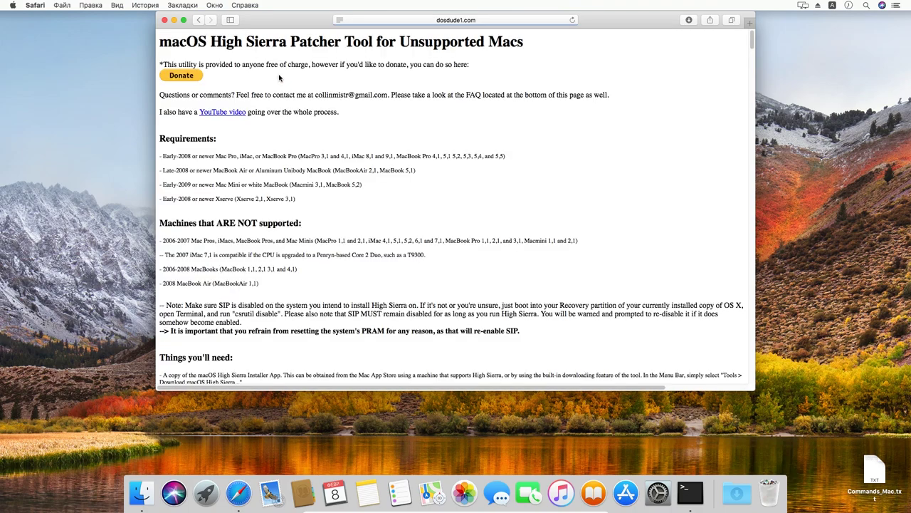
{"action": "scroll", "coordinate": [311, 212], "scroll_direction": "down", "scroll_amount": 3}
{"action": "scroll", "coordinate": [315, 218], "scroll_direction": "down", "scroll_amount": 1}
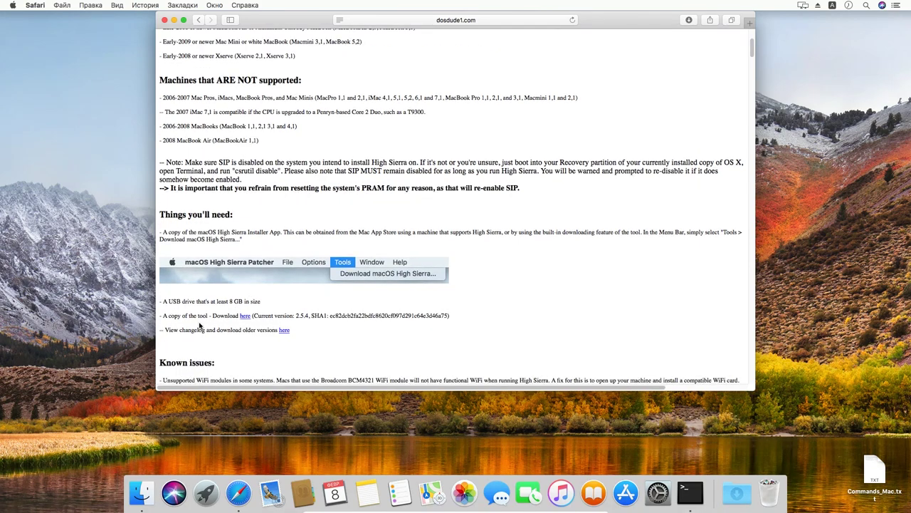
{"action": "left_click", "coordinate": [243, 317]}
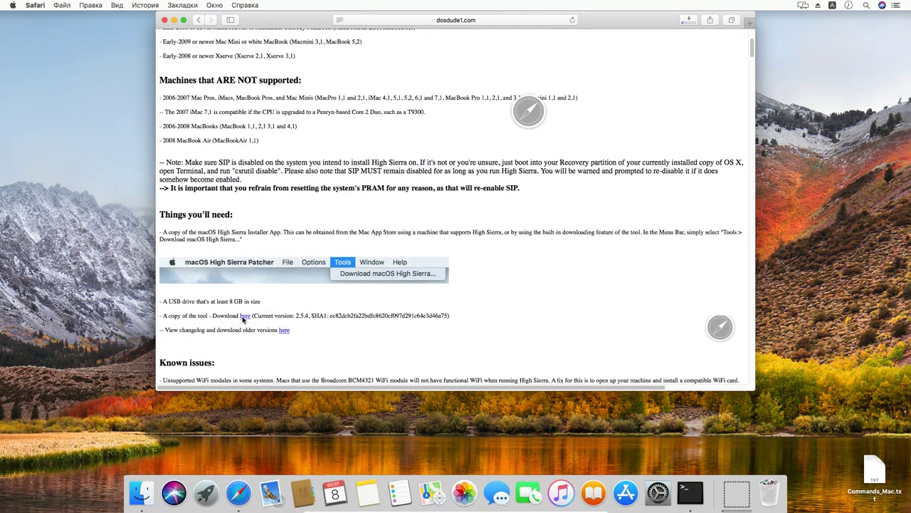
{"action": "left_click", "coordinate": [685, 22]}
{"action": "left_click", "coordinate": [685, 22]}
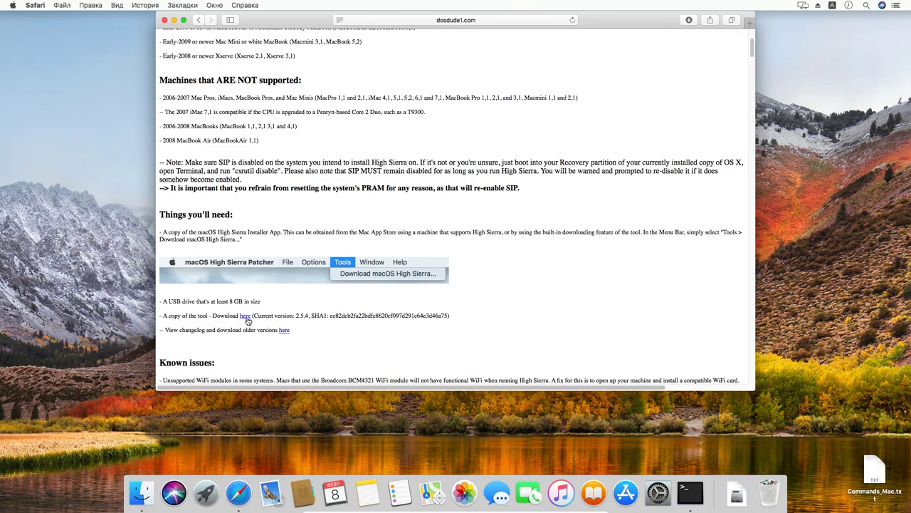
{"action": "left_click", "coordinate": [165, 20]}
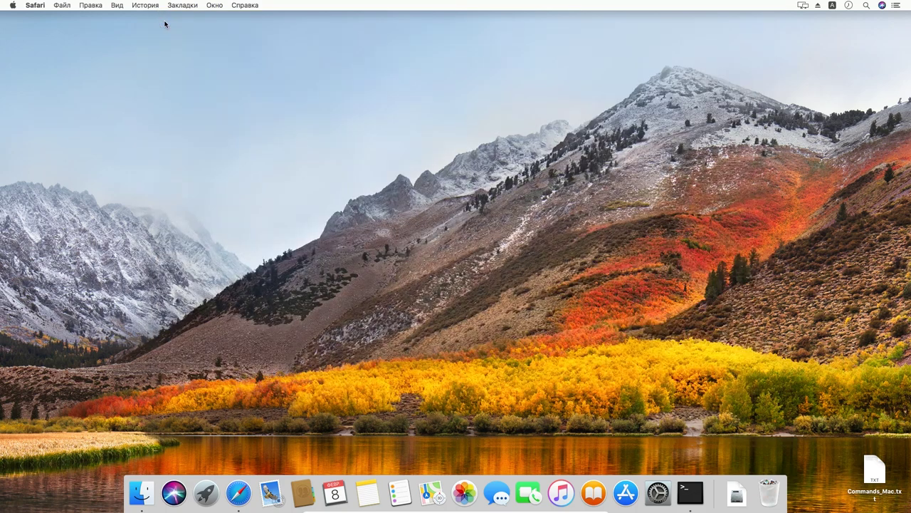
- Mount the downloaded patcher disk image from the Downloads folder
{"action": "left_click", "coordinate": [142, 492]}
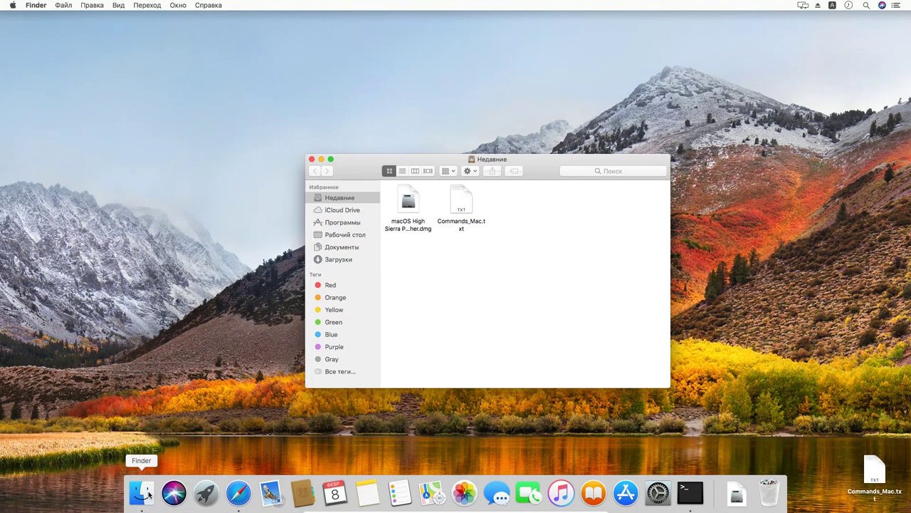
{"action": "left_click", "coordinate": [329, 260]}
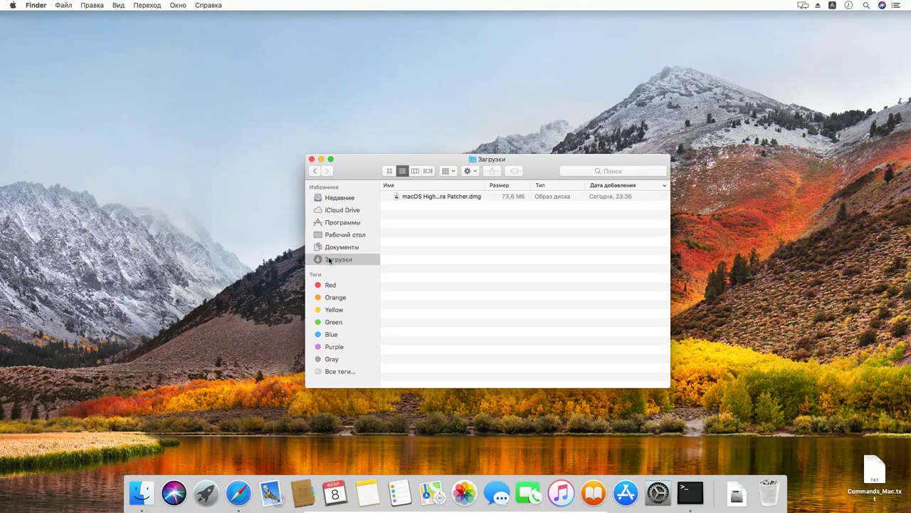
{"action": "left_click", "coordinate": [466, 197]}
{"action": "double_click", "coordinate": [471, 199]}
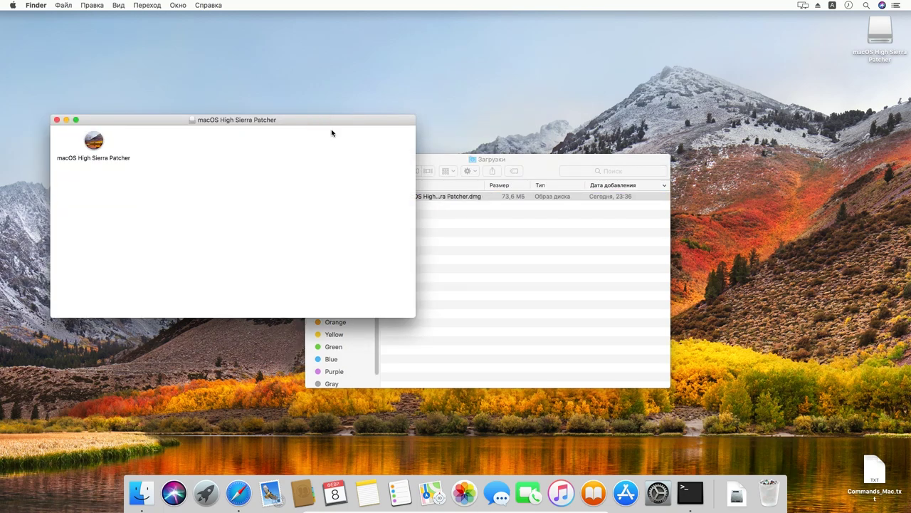
{"action": "left_click_drag", "start_coordinate": [439, 162], "coordinate": [184, 23]}
{"action": "left_click_drag", "start_coordinate": [275, 16], "coordinate": [578, 162]}
- Drag macOS High Sierra Patcher into Программы (Applications) and close the disk window
{"action": "left_click", "coordinate": [365, 223]}
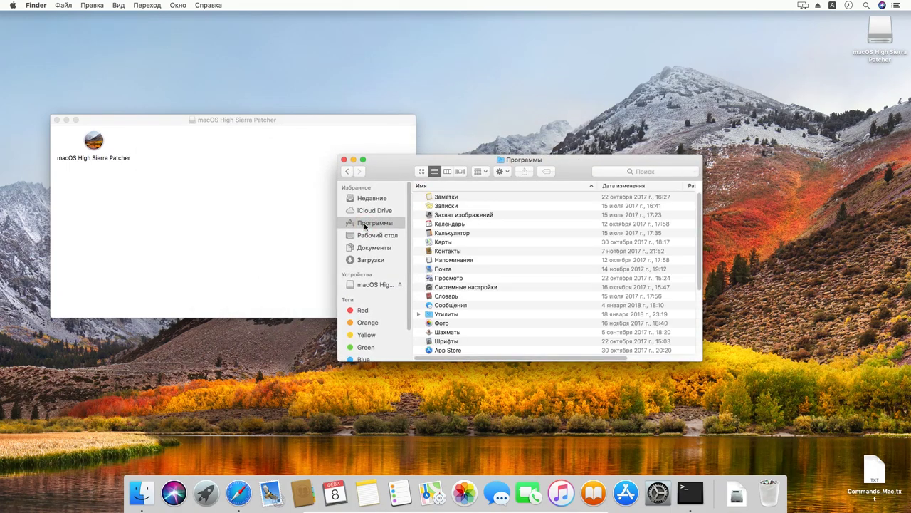
{"action": "left_click", "coordinate": [92, 142]}
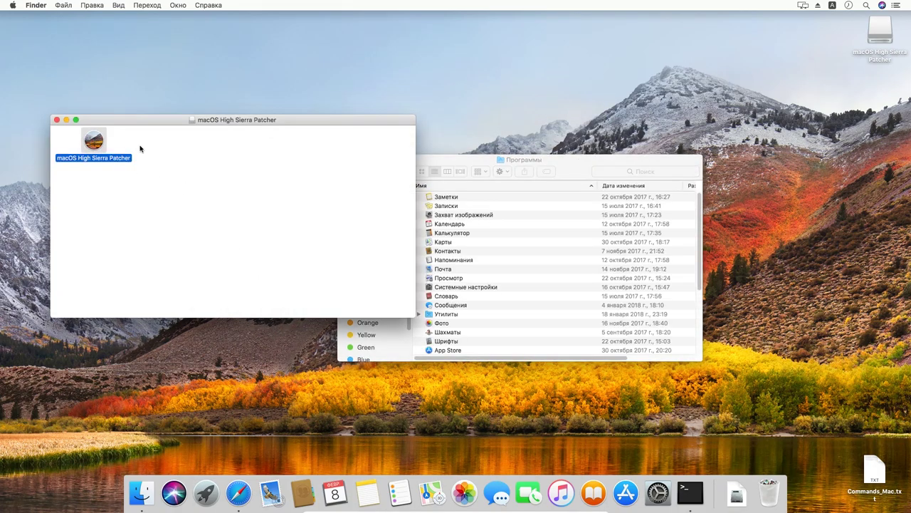
{"action": "left_click_drag", "start_coordinate": [430, 165], "coordinate": [516, 166]}
{"action": "left_click_drag", "start_coordinate": [93, 141], "coordinate": [466, 223]}
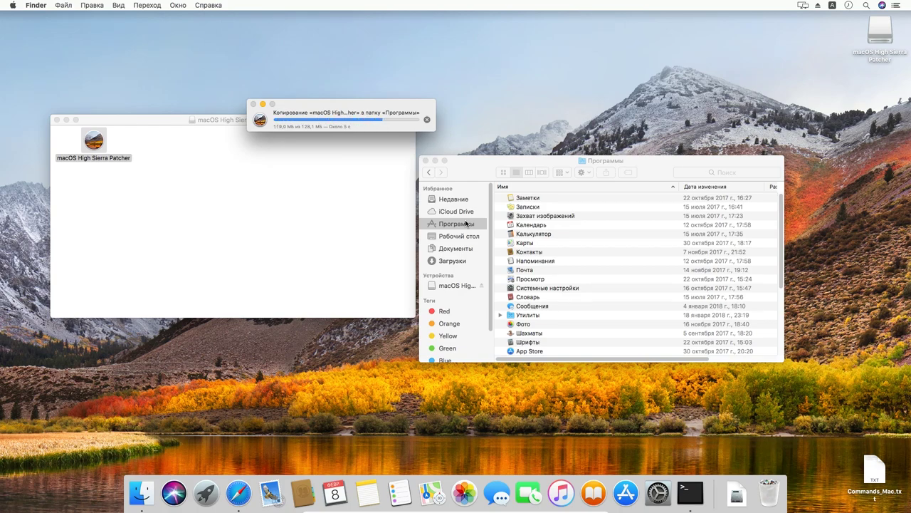
{"action": "scroll", "coordinate": [563, 296], "scroll_direction": "down", "scroll_amount": 8}
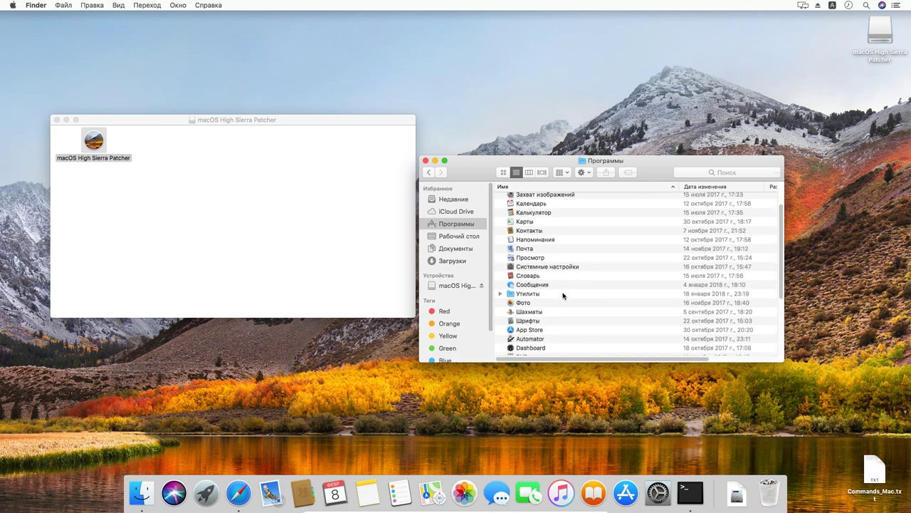
{"action": "left_click", "coordinate": [561, 288]}
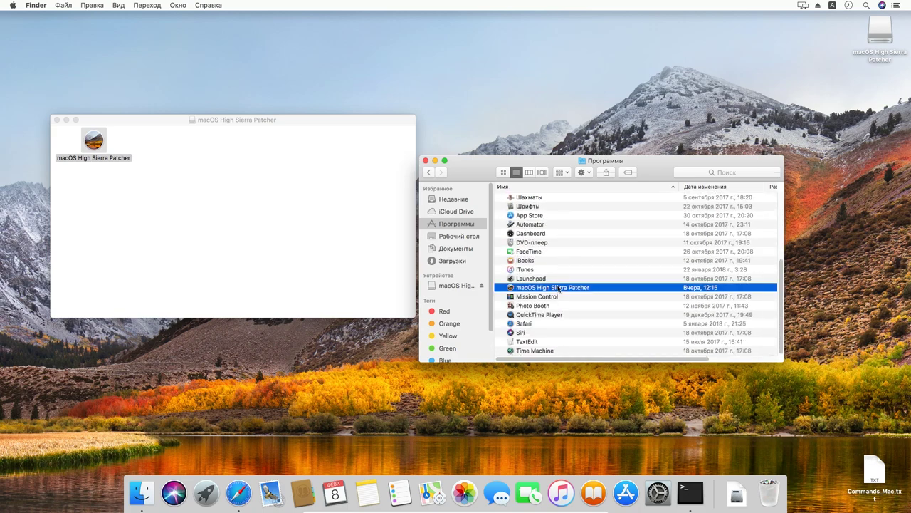
{"action": "left_click", "coordinate": [55, 120]}
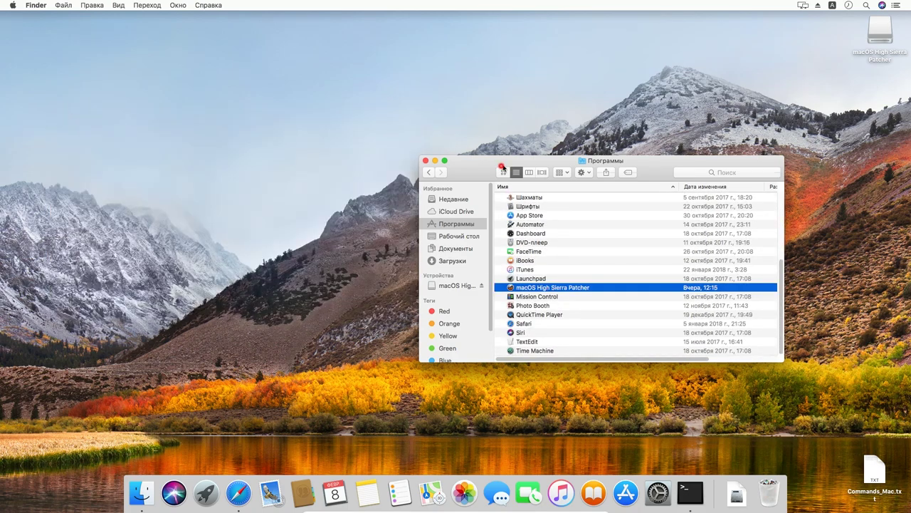
{"action": "left_click_drag", "start_coordinate": [473, 163], "coordinate": [355, 121]}
- Launch macOS High Sierra Patcher, confirm Открыть, and dismiss the Natively Supported Machine alert
{"action": "double_click", "coordinate": [406, 246]}
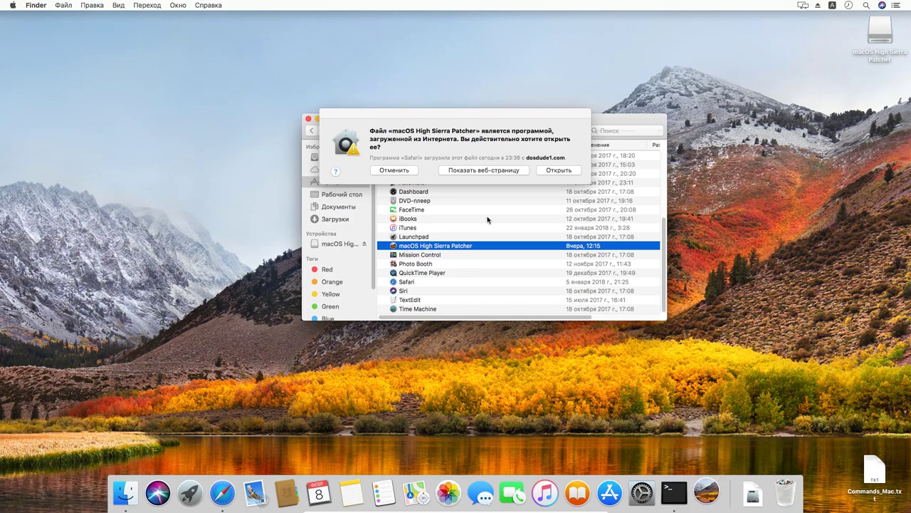
{"action": "left_click", "coordinate": [547, 170]}
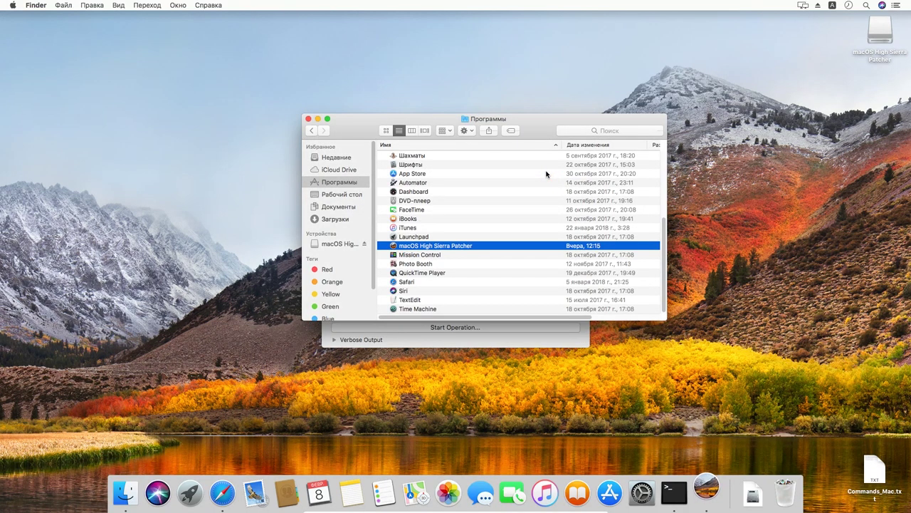
{"action": "left_click", "coordinate": [536, 343]}
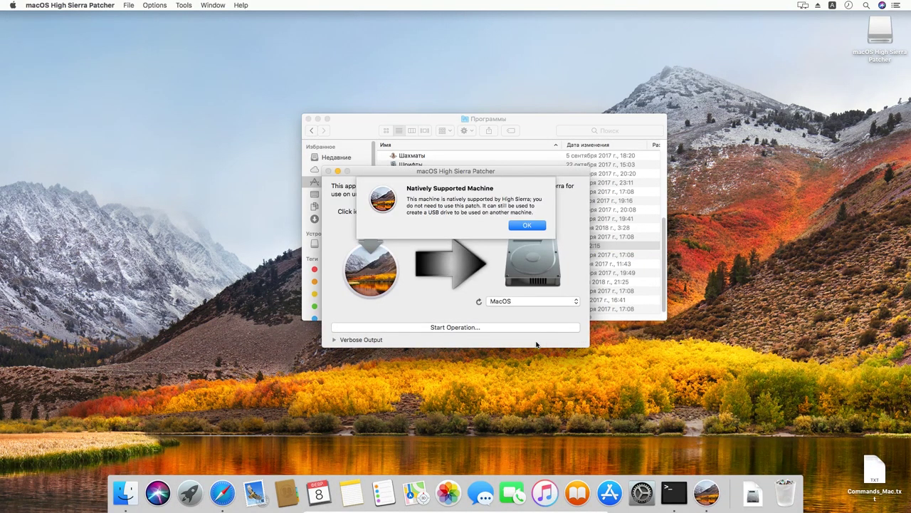
{"action": "left_click", "coordinate": [539, 226]}
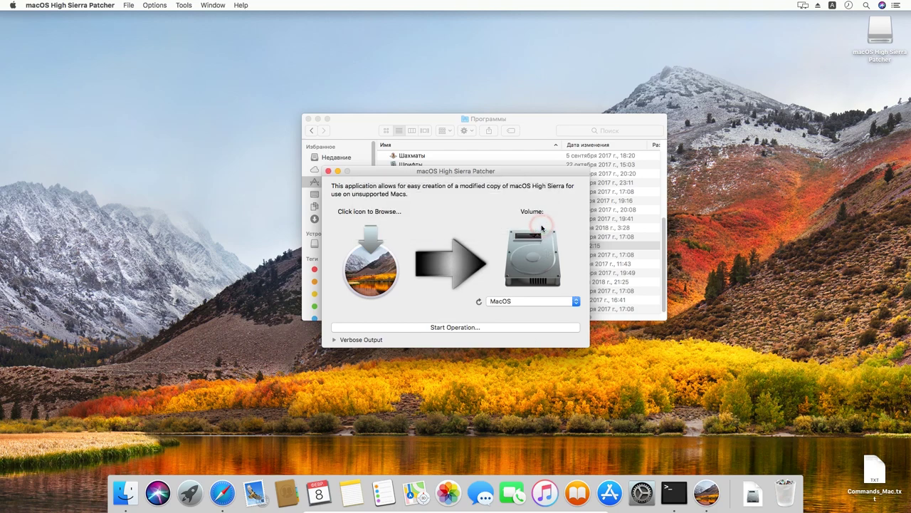
{"action": "left_click_drag", "start_coordinate": [458, 173], "coordinate": [456, 172]}
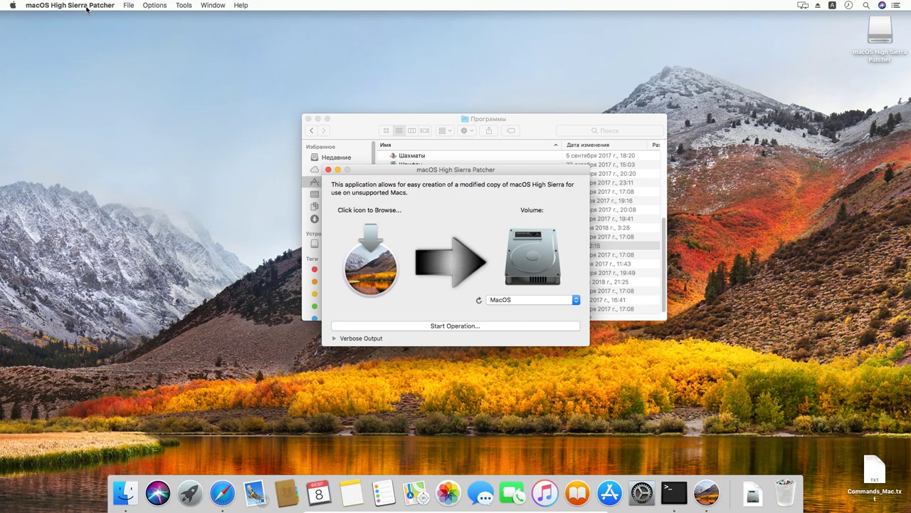
- Download the 5688.5 MB macOS High Sierra installer into Applications, skip the USB drive, and quit the patcher
{"action": "left_click", "coordinate": [191, 10]}
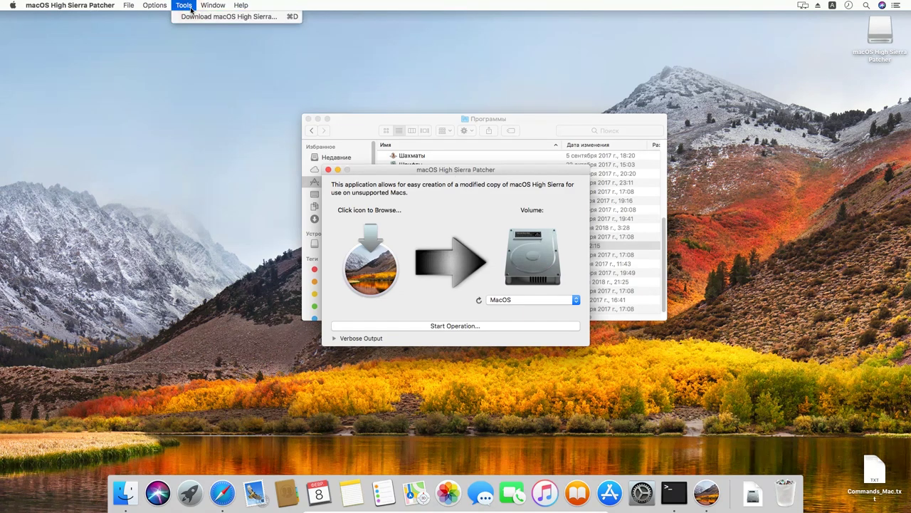
{"action": "left_click", "coordinate": [276, 17]}
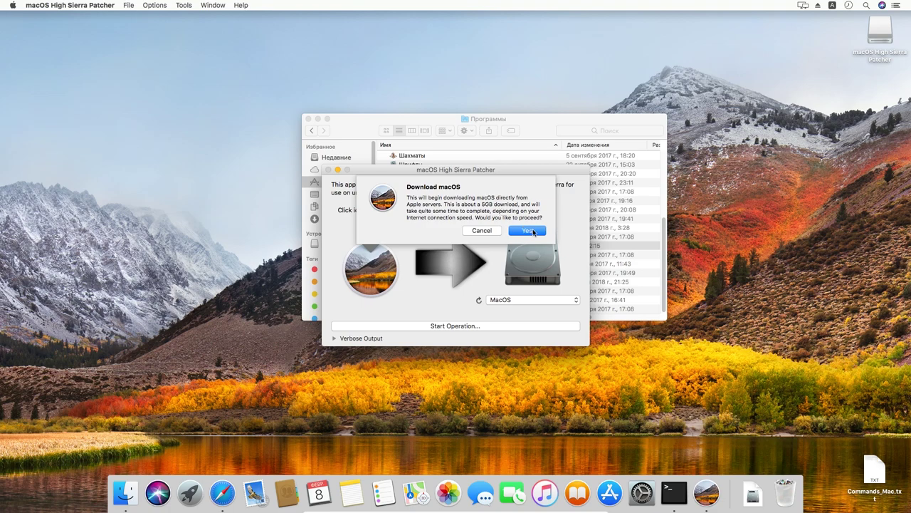
{"action": "left_click", "coordinate": [533, 232]}
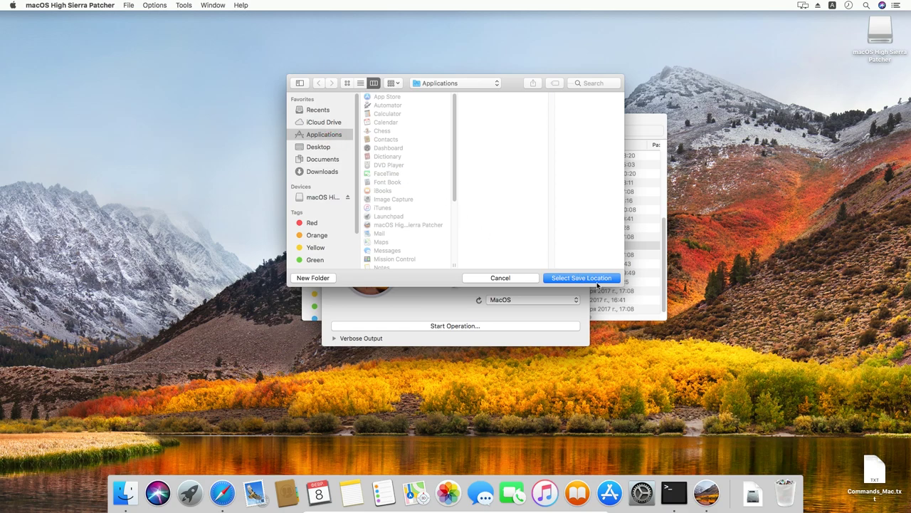
{"action": "left_click", "coordinate": [581, 278]}
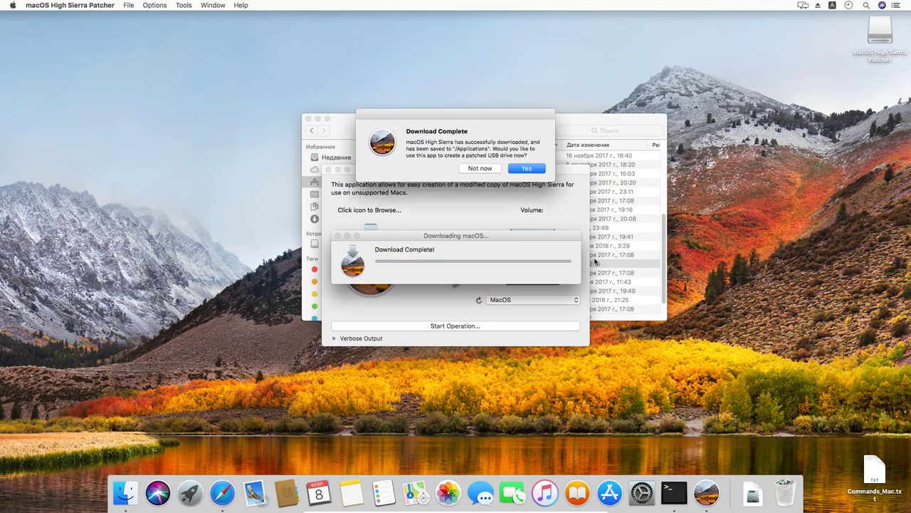
{"action": "left_click", "coordinate": [482, 168]}
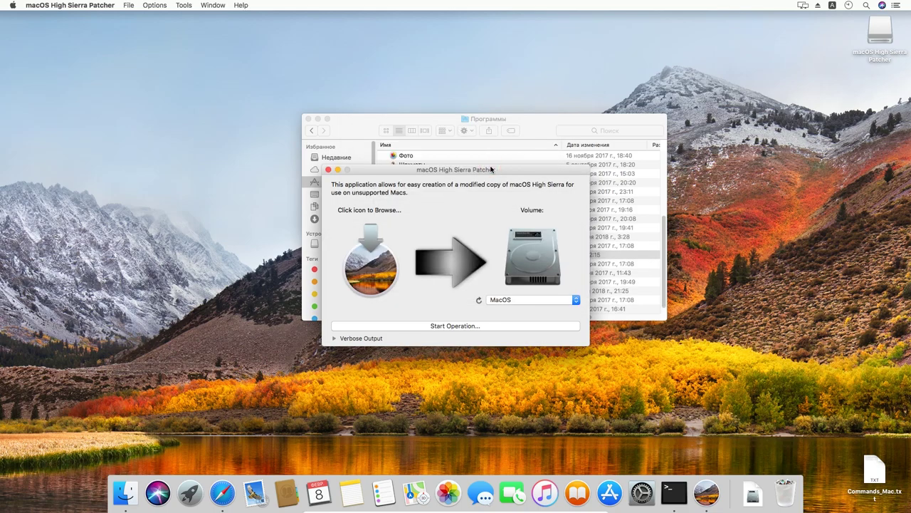
{"action": "left_click", "coordinate": [327, 171]}
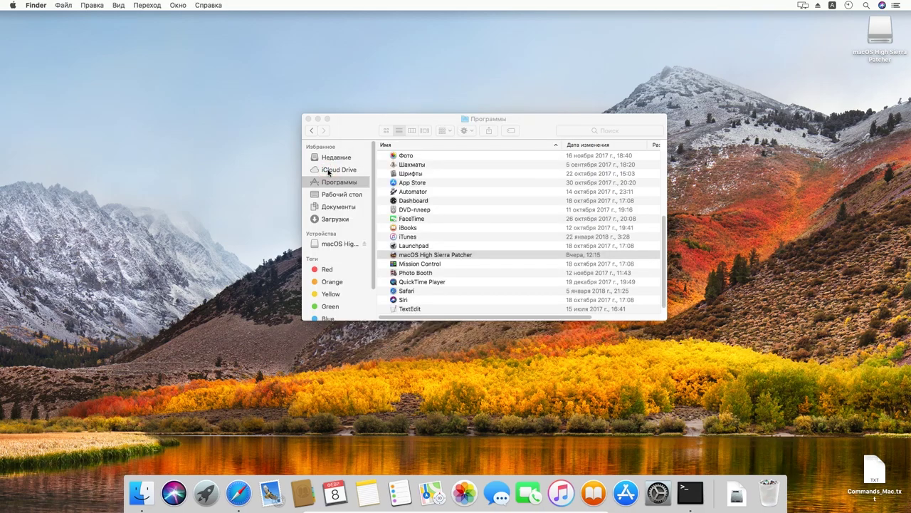
- Launch Terminal from the Утилиты folder and move its window up and right
{"action": "scroll", "coordinate": [460, 212], "scroll_direction": "up", "scroll_amount": 3}
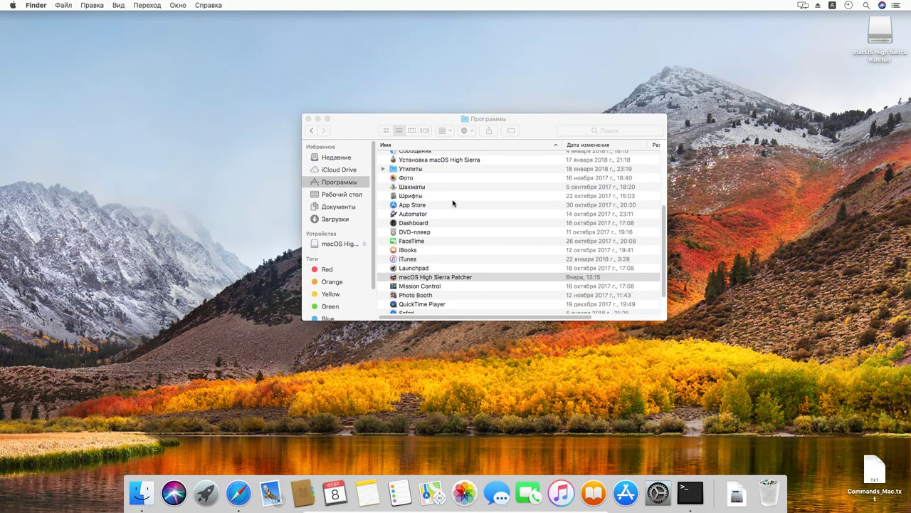
{"action": "left_click", "coordinate": [385, 170]}
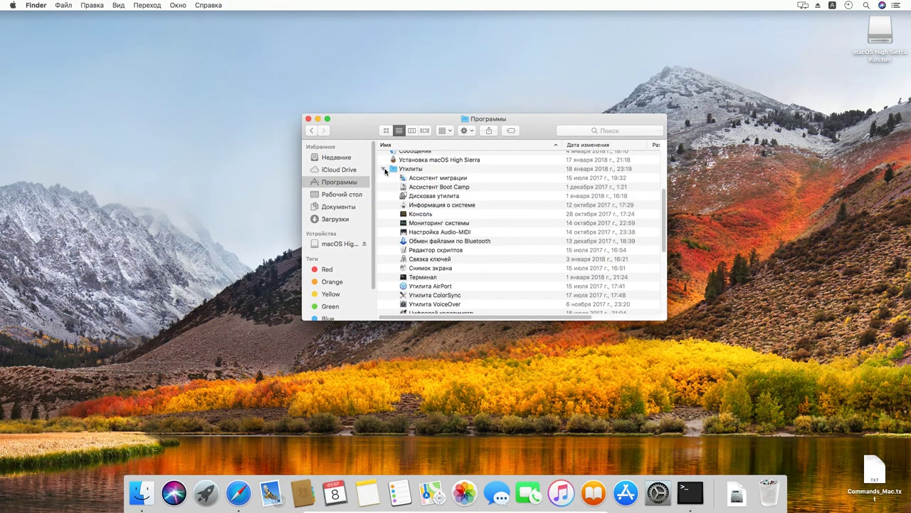
{"action": "double_click", "coordinate": [431, 277]}
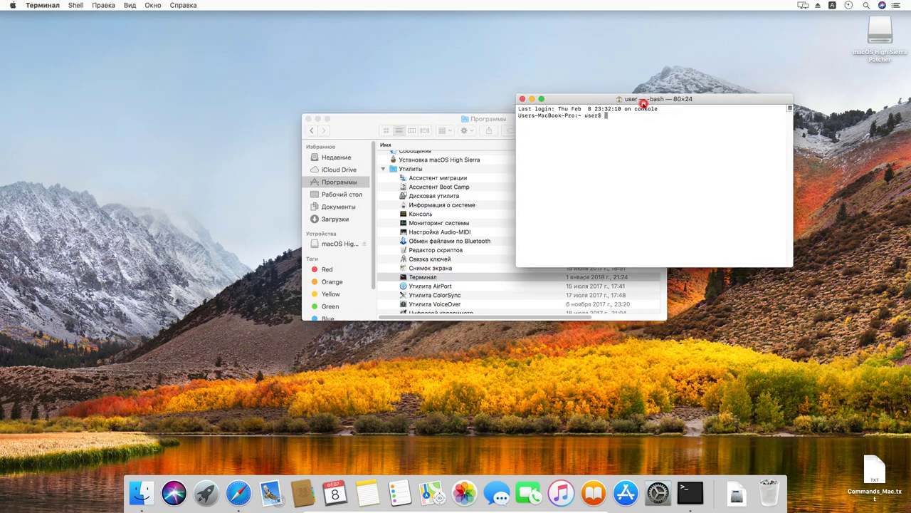
{"action": "left_click_drag", "start_coordinate": [643, 103], "coordinate": [683, 86]}
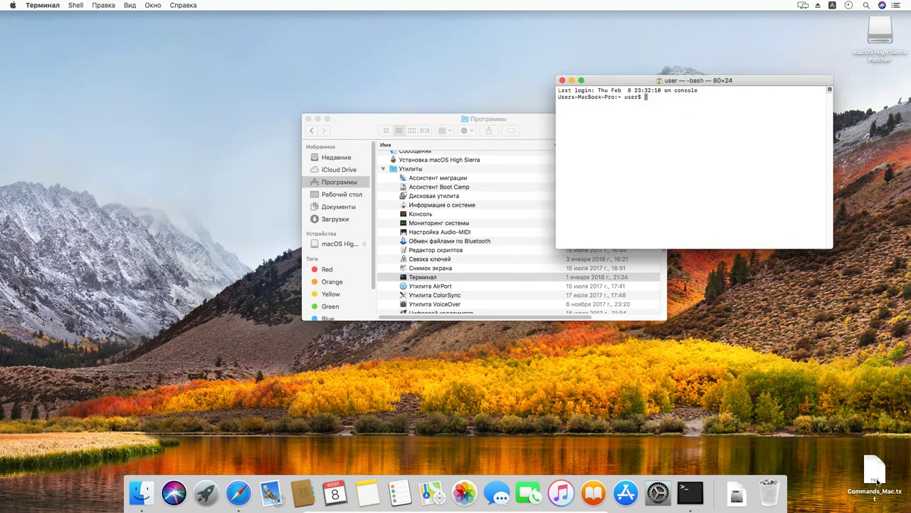
- Open Commands_Mac.txt, enlarge its window beside Terminal, and select the hdiutil create line
{"action": "double_click", "coordinate": [876, 474]}
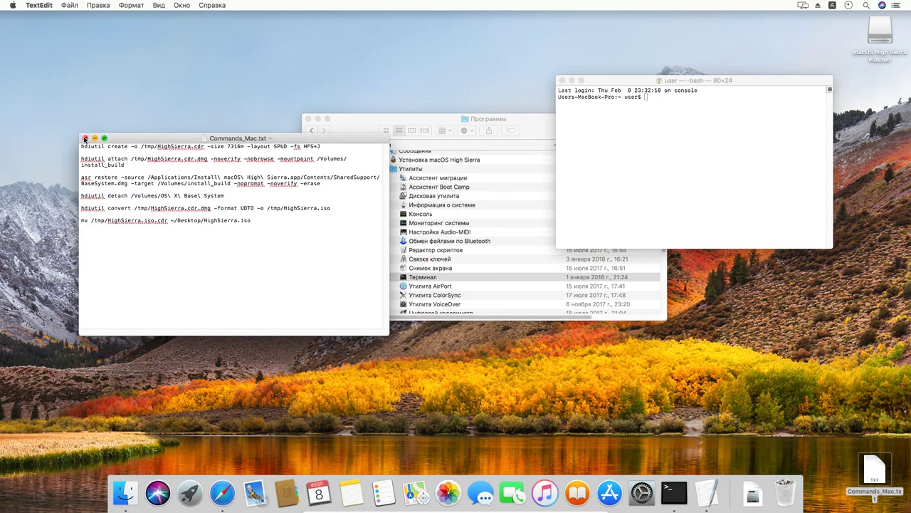
{"action": "left_click_drag", "start_coordinate": [82, 134], "coordinate": [13, 20]}
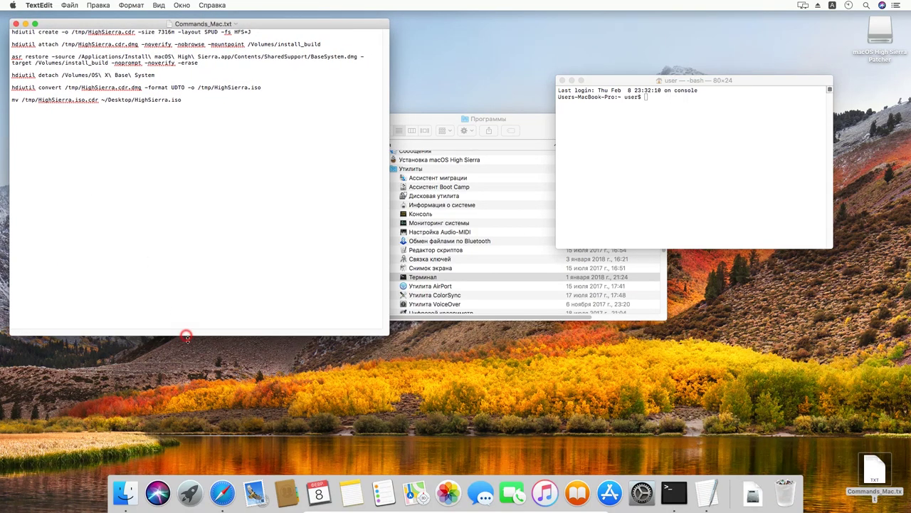
{"action": "left_click_drag", "start_coordinate": [185, 334], "coordinate": [190, 457]}
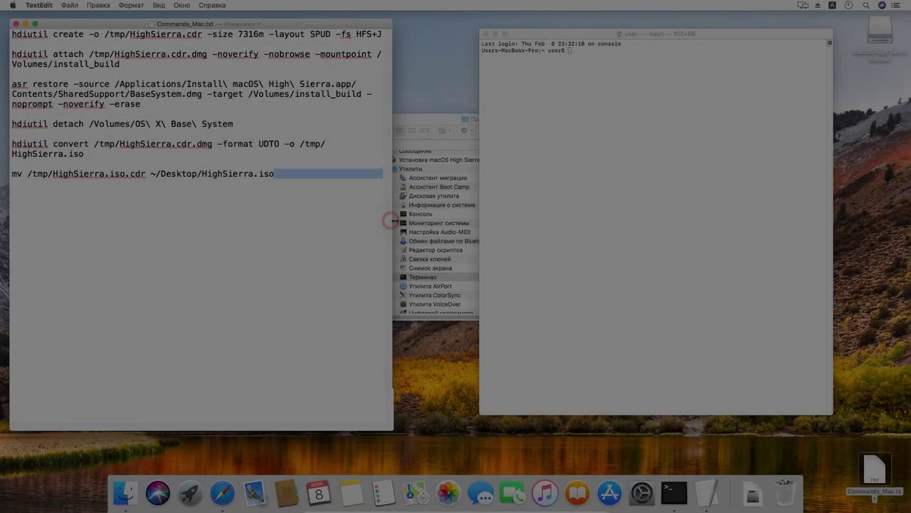
{"action": "left_click_drag", "start_coordinate": [393, 220], "coordinate": [470, 226]}
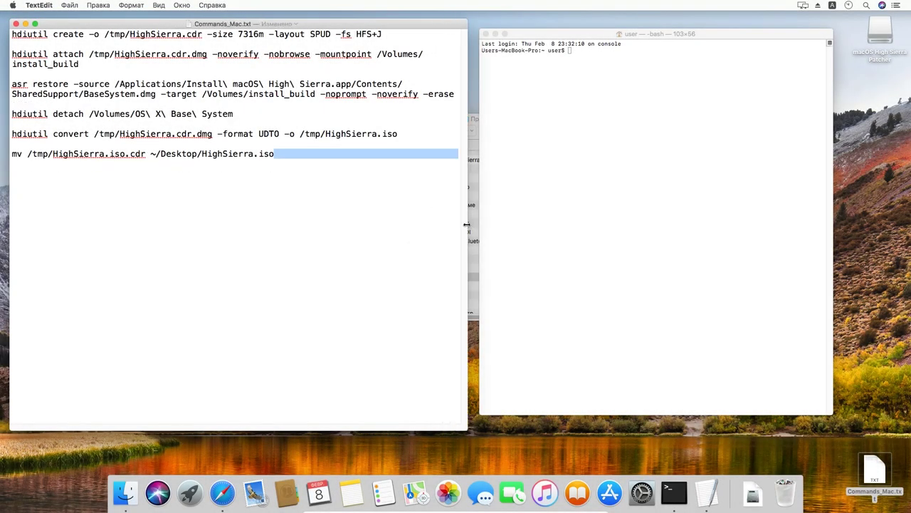
{"action": "left_click_drag", "start_coordinate": [12, 33], "coordinate": [381, 31]}
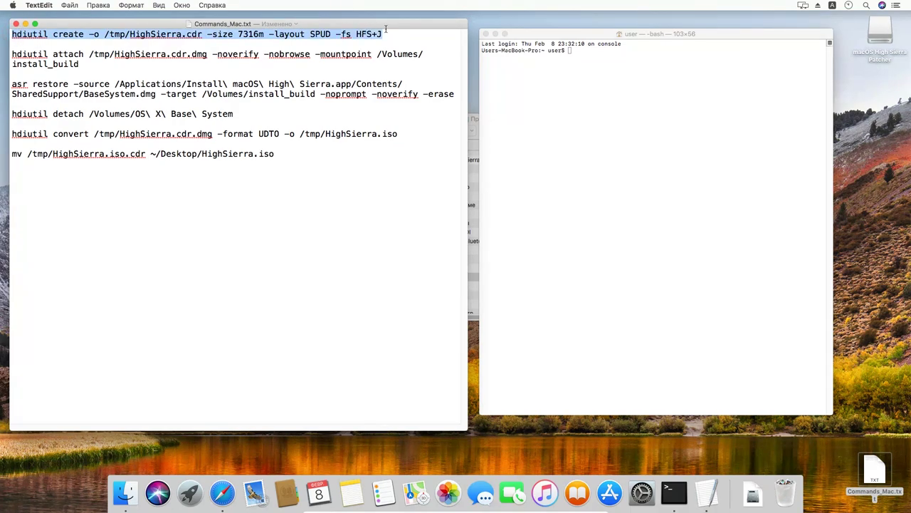
- Run the hdiutil create command in Terminal to make the HighSierra.cdr image
{"action": "key", "text": "super+c"}
{"action": "left_click", "coordinate": [591, 60]}
{"action": "key", "text": "super+v"}
{"action": "key", "text": "Return"}
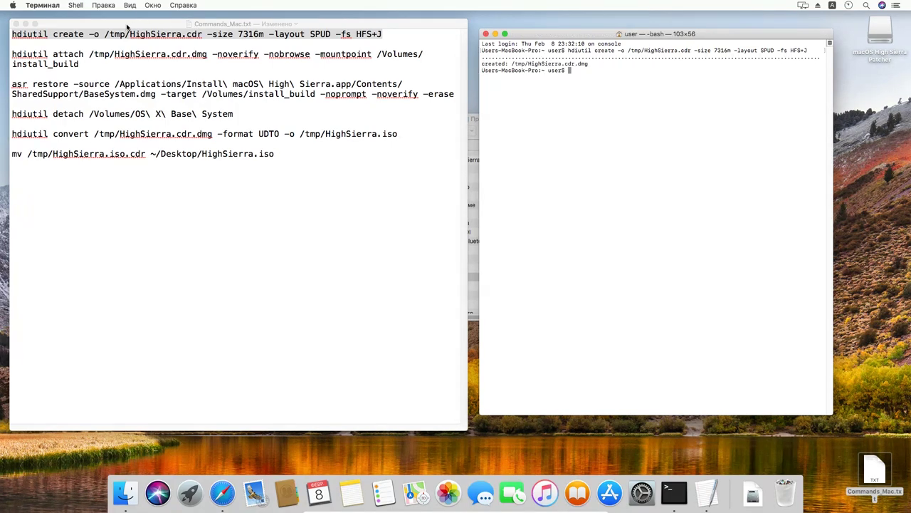
- Run the hdiutil attach command to mount the image at /Volumes/install_build
{"action": "left_click", "coordinate": [10, 58]}
{"action": "left_click_drag", "start_coordinate": [12, 54], "coordinate": [85, 64]}
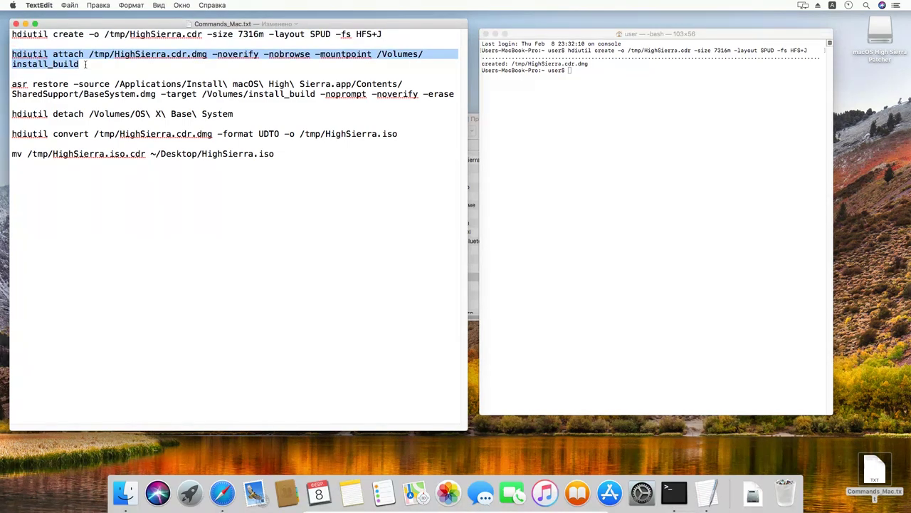
{"action": "left_click", "coordinate": [570, 75]}
{"action": "key", "text": "cmd+v"}
{"action": "key", "text": "Return"}
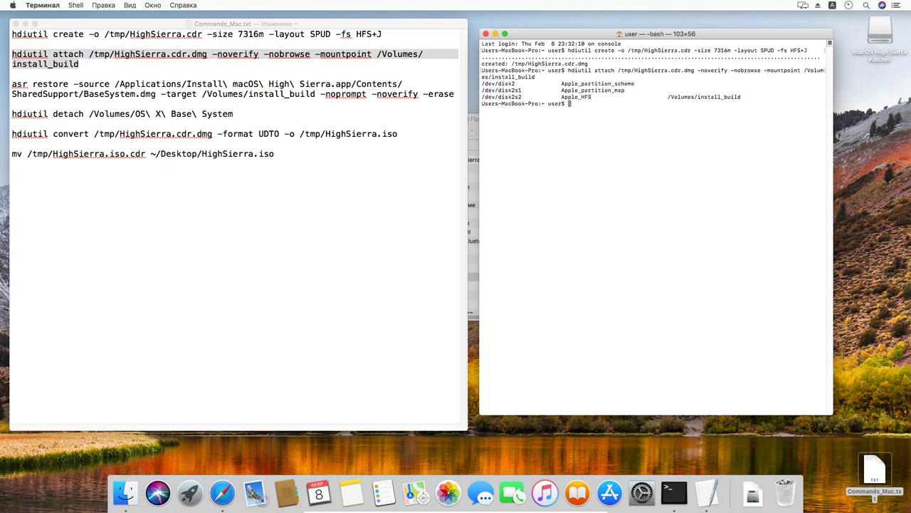
- Run the asr restore command to copy BaseSystem.dmg onto the mounted image
{"action": "left_click", "coordinate": [11, 84]}
{"action": "mouse_move", "coordinate": [12, 84]}
{"action": "left_mouse_down"}
{"action": "mouse_move", "coordinate": [131, 95]}
{"action": "mouse_move", "coordinate": [406, 80]}
{"action": "mouse_move", "coordinate": [455, 91]}
{"action": "left_mouse_up"}
{"action": "key", "text": "super+c"}
{"action": "left_click", "coordinate": [651, 128]}
{"action": "key", "text": "super+v"}
{"action": "key", "text": "Return"}
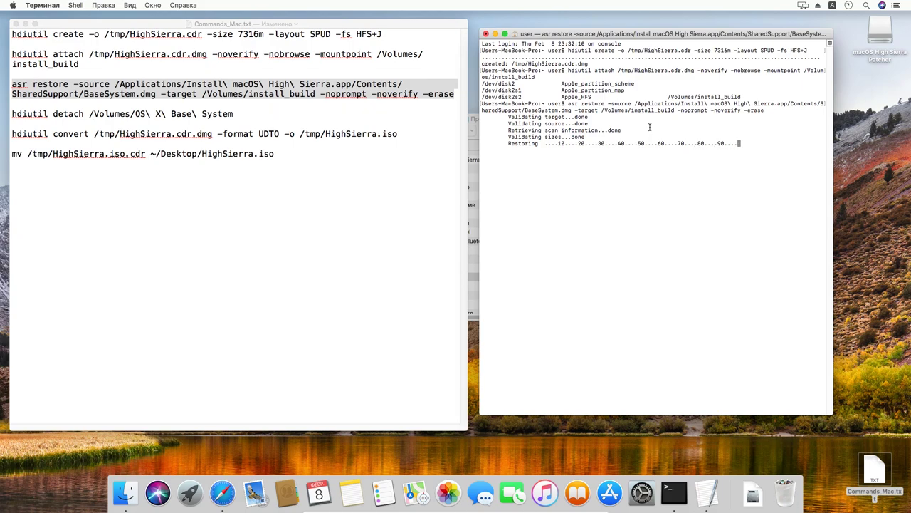
- Run hdiutil detach in Terminal to eject the restored OS X Base System volume
{"action": "left_click", "coordinate": [13, 114]}
{"action": "left_click_drag", "start_coordinate": [12, 113], "coordinate": [248, 113]}
{"action": "left_click", "coordinate": [625, 167]}
{"action": "key", "text": "super+v"}
{"action": "key", "text": "Return"}
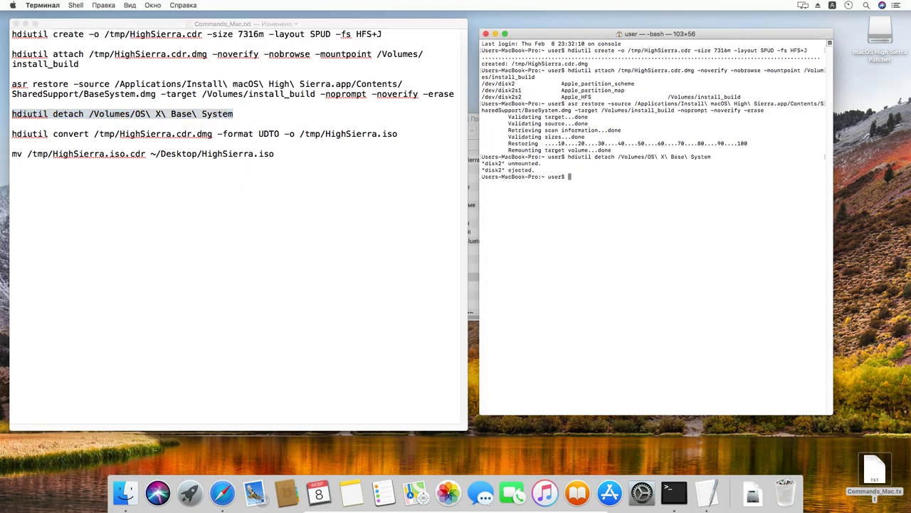
- Run the hdiutil convert command to create /tmp/HighSierra.iso.cdr in UDTO format
{"action": "left_click", "coordinate": [19, 137]}
{"action": "left_click_drag", "start_coordinate": [13, 134], "coordinate": [406, 133]}
{"action": "key", "text": "super+c"}
{"action": "left_click", "coordinate": [599, 187]}
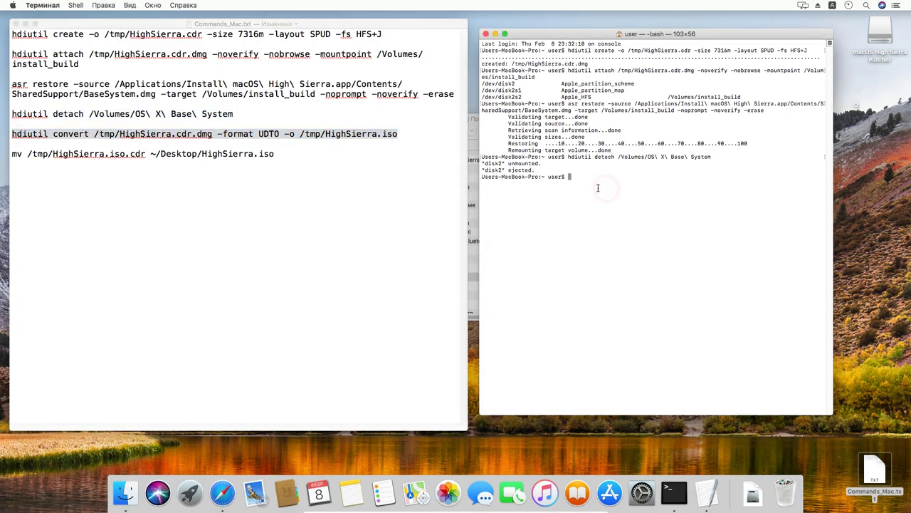
{"action": "key", "text": "super+v"}
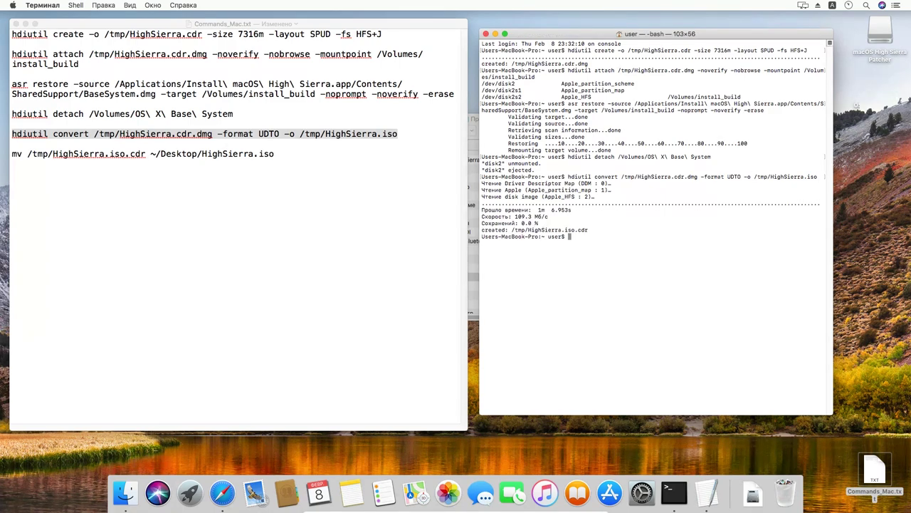
{"action": "left_click", "coordinate": [27, 164]}
- Run the mv command so HighSierra.iso lands on the desktop
{"action": "key", "text": "shift+Right"}
{"action": "key", "text": "shift+Right"}
{"action": "key", "text": "shift+Right"}
{"action": "key", "text": "shift+Right"}
{"action": "key", "text": "shift+Right"}
{"action": "key", "text": "shift+Right"}
{"action": "key", "text": "shift+Right"}
{"action": "key", "text": "shift+Right"}
{"action": "key", "text": "shift+Right"}
{"action": "key", "text": "shift+Right"}
{"action": "key", "text": "shift+Right"}
{"action": "key", "text": "shift+Right"}
{"action": "key", "text": "shift+Right"}
{"action": "key", "text": "shift+Right"}
{"action": "key", "text": "shift+Right"}
{"action": "key", "text": "shift+Right"}
{"action": "key", "text": "shift+Right"}
{"action": "key", "text": "shift+Right"}
{"action": "key", "text": "shift+Right"}
{"action": "key", "text": "shift+Right"}
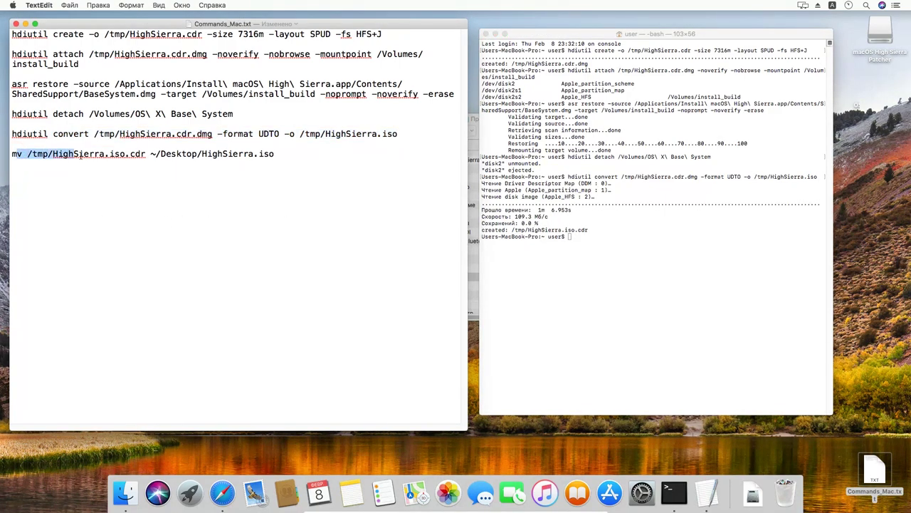
{"action": "left_click_drag", "start_coordinate": [13, 153], "coordinate": [298, 150]}
{"action": "key", "text": "super+c"}
{"action": "left_click", "coordinate": [573, 242]}
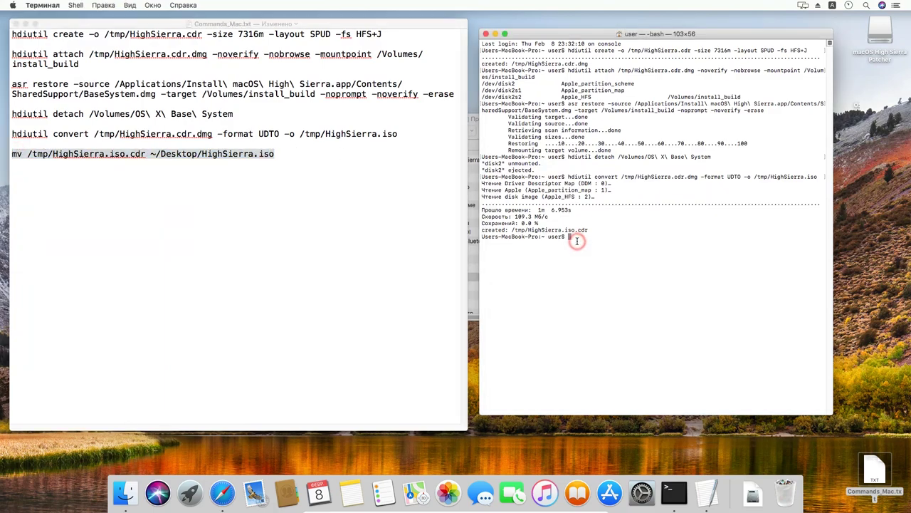
{"action": "key", "text": "super+v"}
{"action": "key", "text": "Return"}
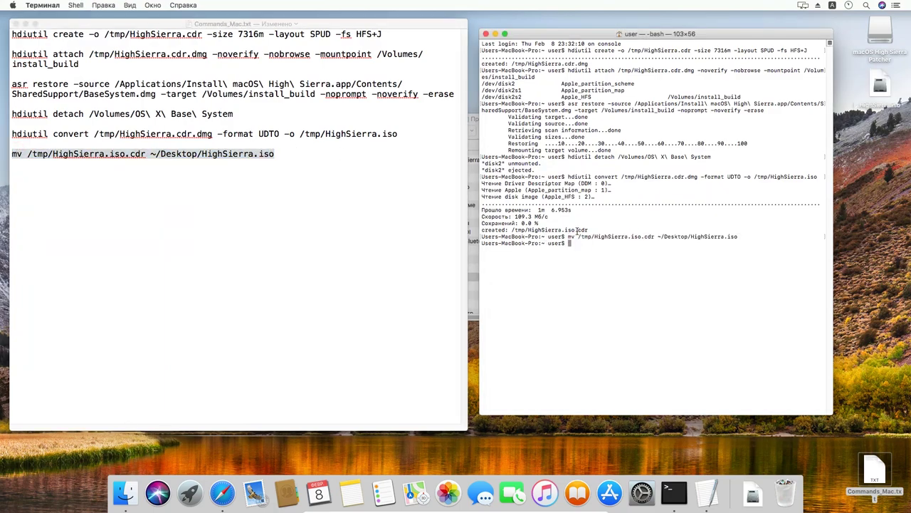
{"action": "left_click", "coordinate": [882, 95]}
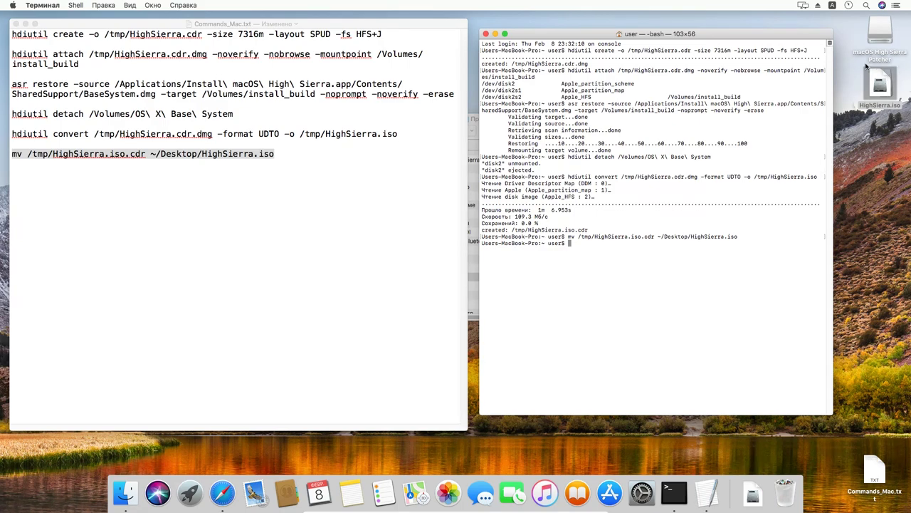
- Close Terminal, Commands_Mac.txt and the Программы folder, then copy HighSierra.iso onto the Disk volume
{"action": "left_click", "coordinate": [483, 35]}
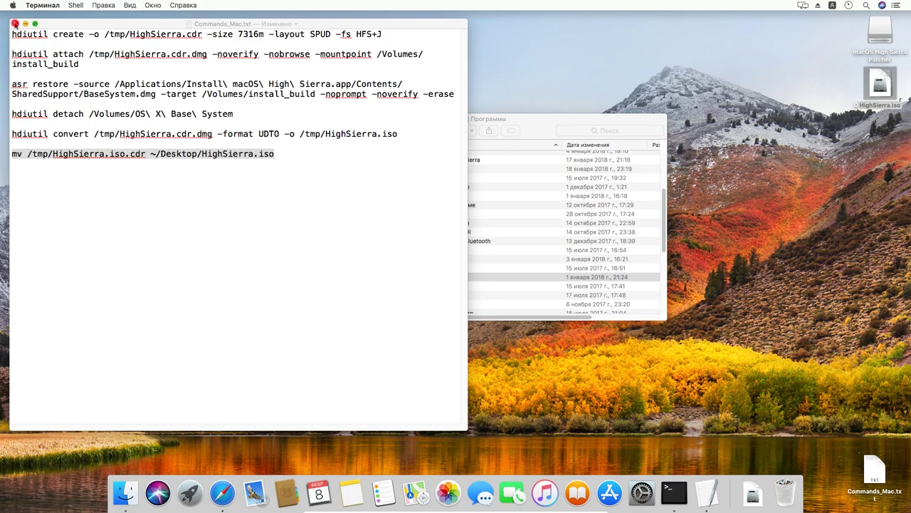
{"action": "left_click", "coordinate": [14, 23]}
{"action": "left_click", "coordinate": [307, 120]}
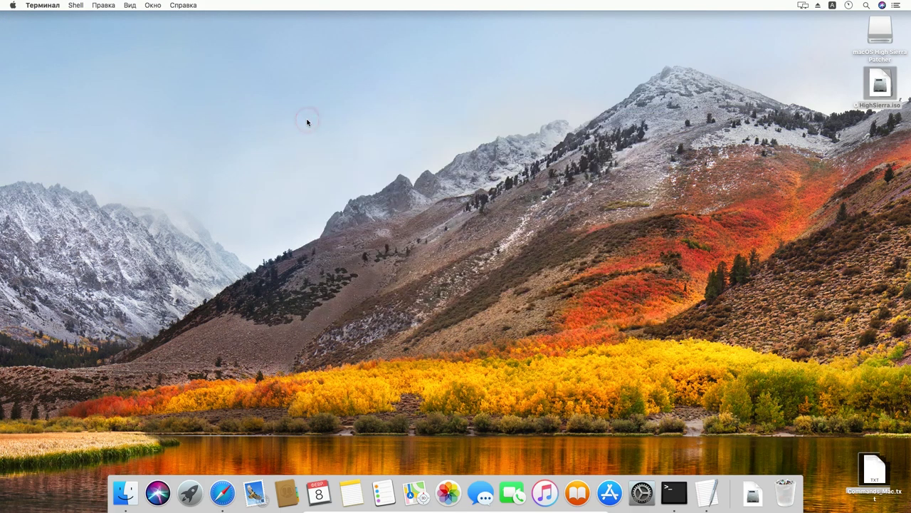
{"action": "left_click", "coordinate": [871, 75]}
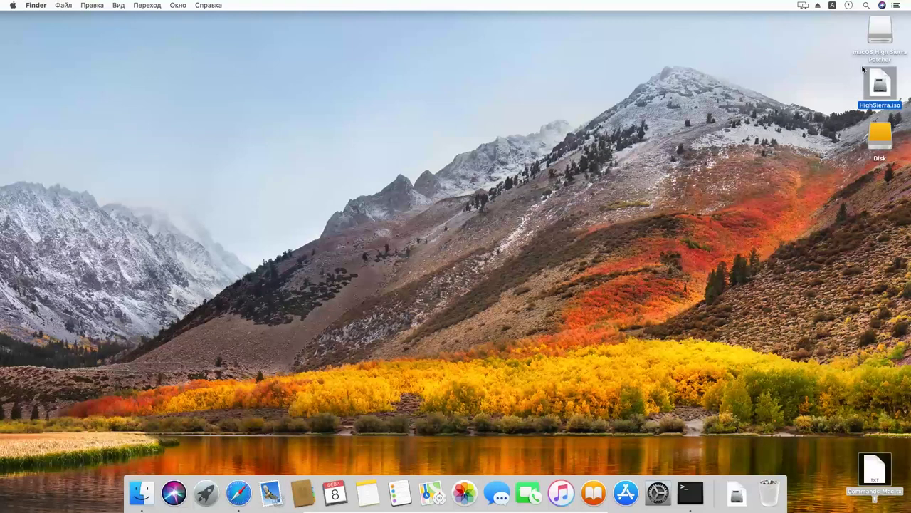
{"action": "left_click_drag", "start_coordinate": [872, 74], "coordinate": [866, 127]}
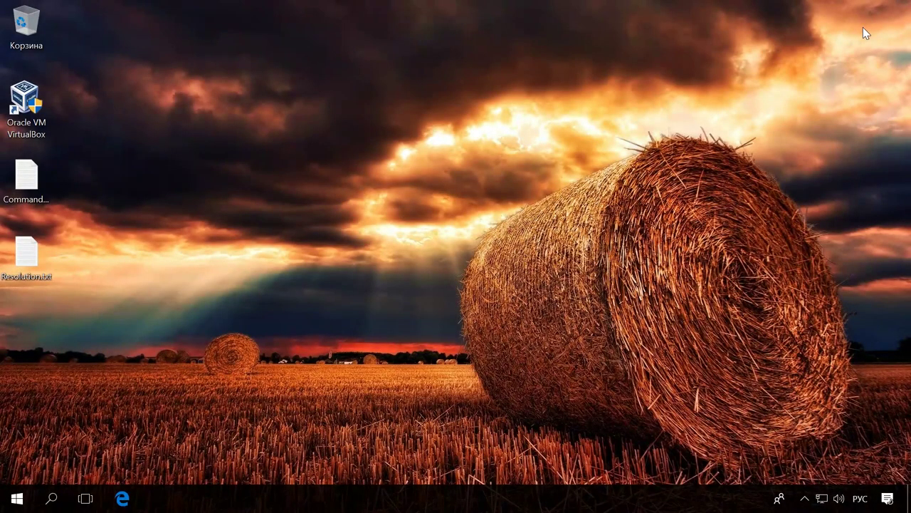
- Copy the 7.14 GB HighSierra.iso from Disk (E:) onto the Windows desktop
{"action": "key", "text": "super+e"}
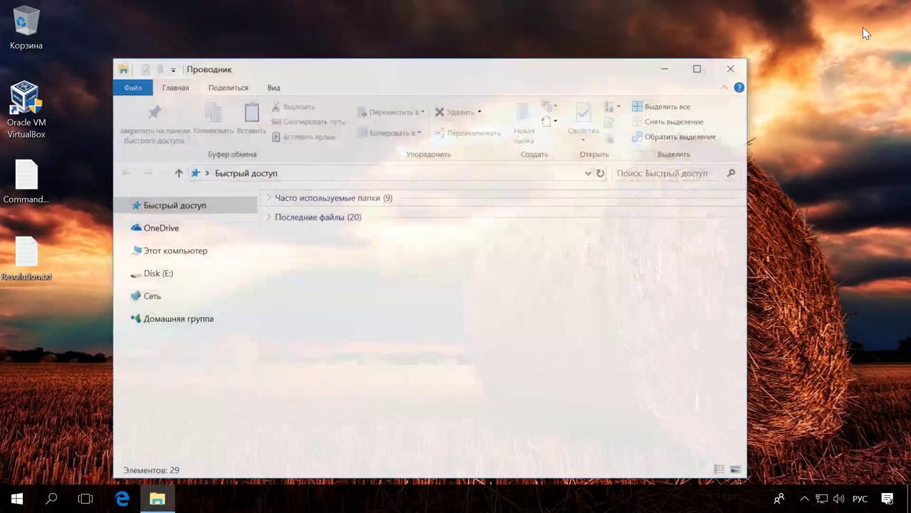
{"action": "left_click", "coordinate": [161, 275]}
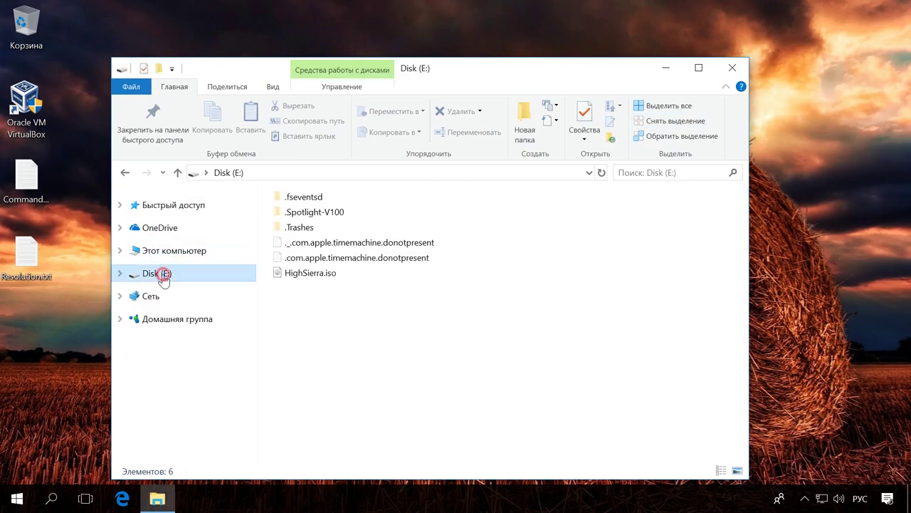
{"action": "left_click_drag", "start_coordinate": [310, 275], "coordinate": [39, 354]}
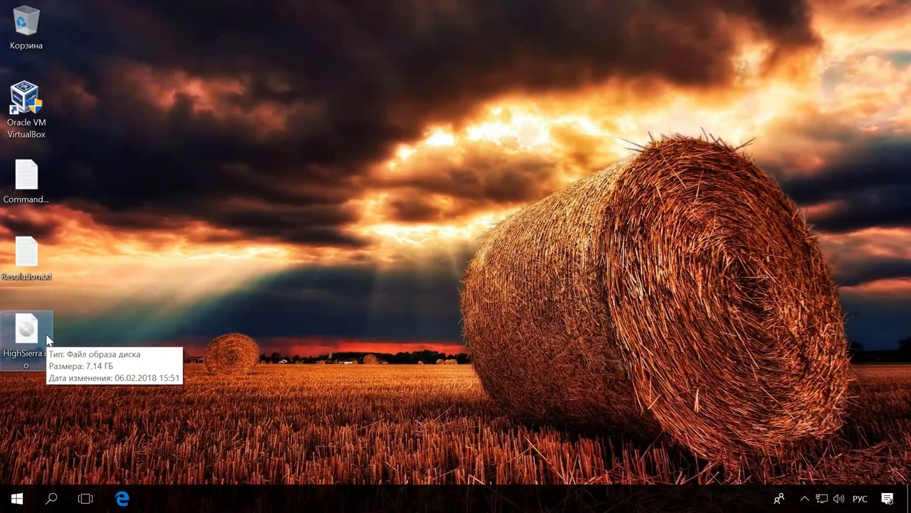
- Visit the VirtualBox Windows hosts download in Edge, then launch VirtualBox Manager and begin a new machine
{"action": "left_click", "coordinate": [123, 497]}
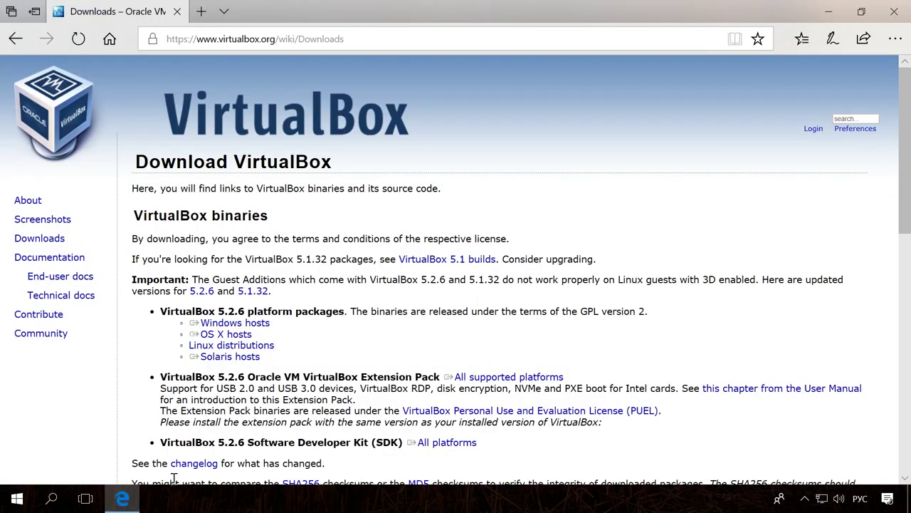
{"action": "left_click", "coordinate": [265, 324]}
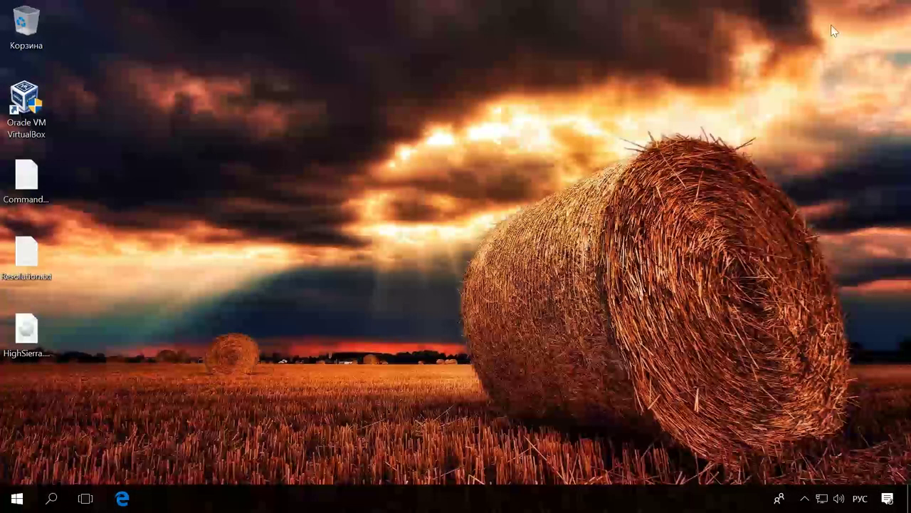
{"action": "left_click", "coordinate": [28, 109]}
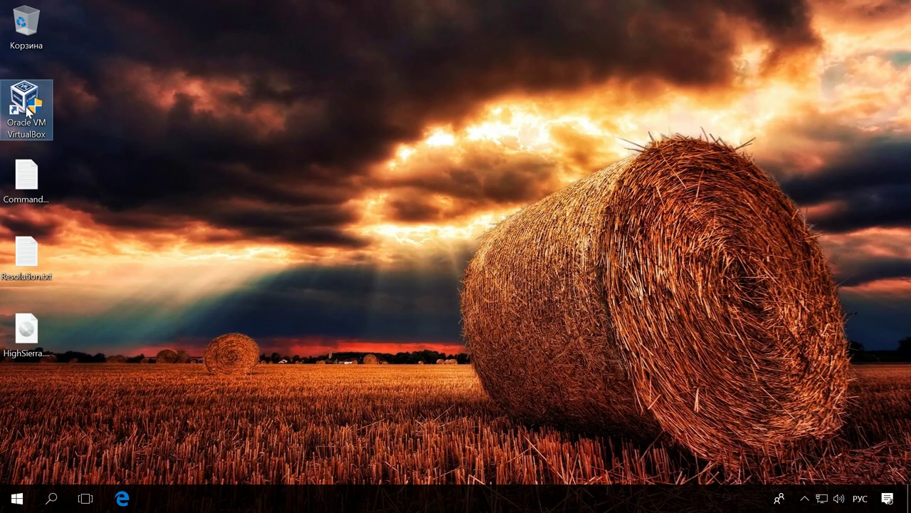
{"action": "double_click", "coordinate": [29, 109]}
{"action": "left_click", "coordinate": [107, 89]}
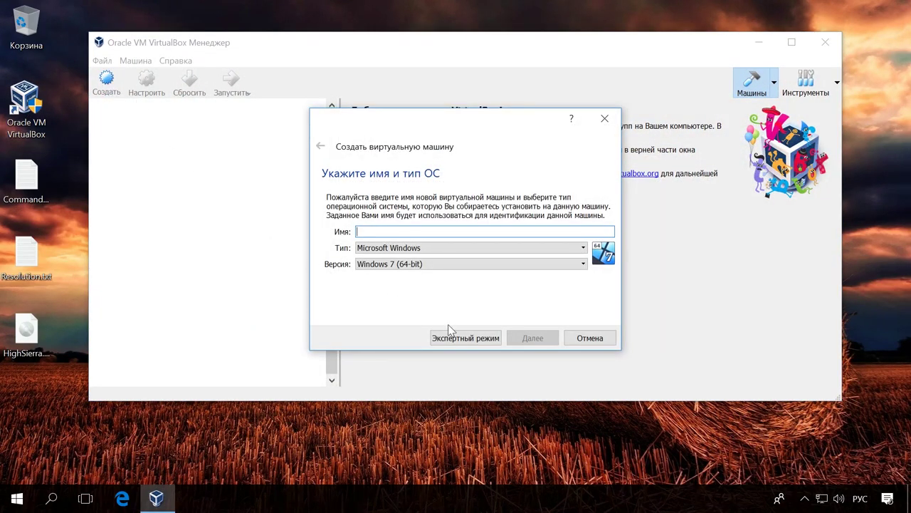
- In expert mode, name the machine MacOS, choose macOS 10.13 High Sierra (64-bit), and allocate 4096 MB memory
{"action": "left_click", "coordinate": [482, 338]}
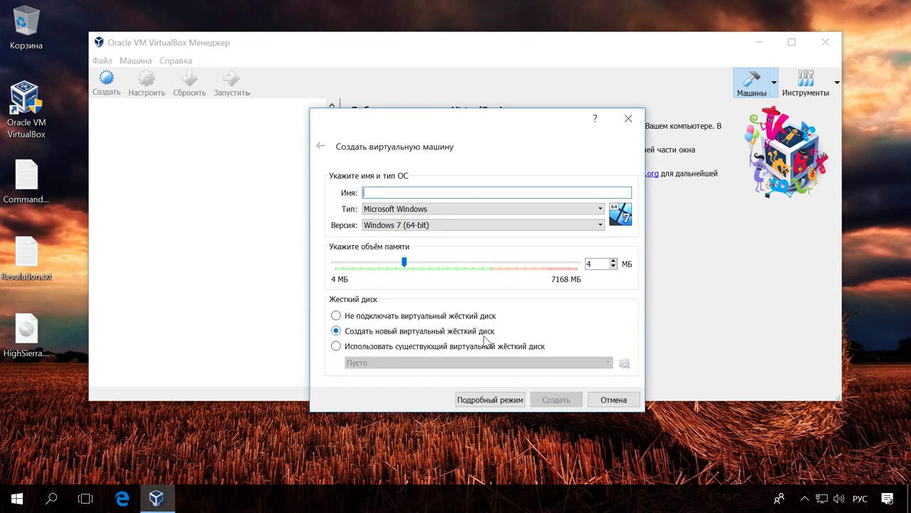
{"action": "key", "text": "alt+shift"}
{"action": "type", "text": "Mac"}
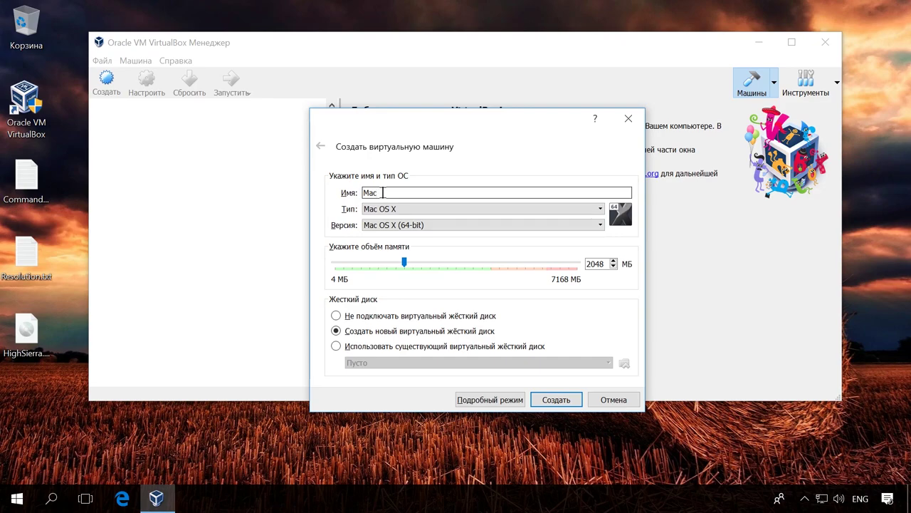
{"action": "type", "text": "Op"}
{"action": "key", "text": "BackSpace"}
{"action": "type", "text": "S"}
{"action": "left_click", "coordinate": [404, 209]}
{"action": "left_click", "coordinate": [405, 209]}
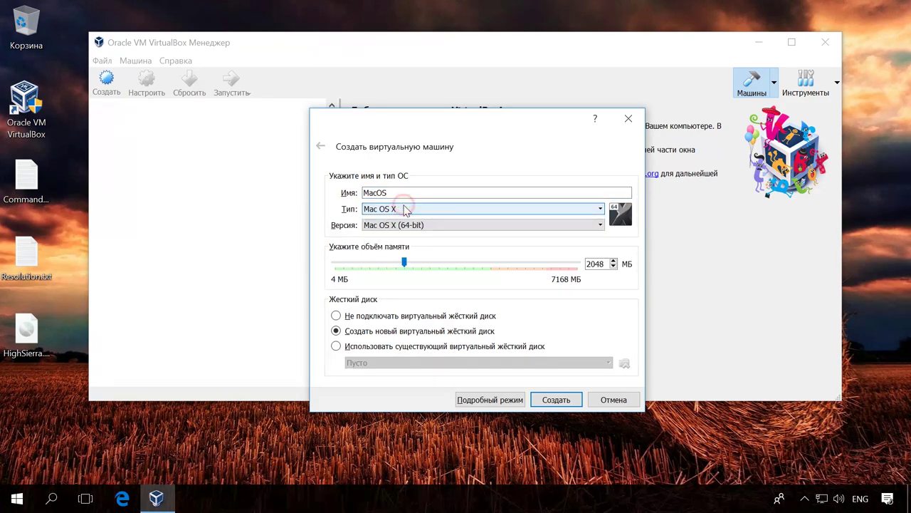
{"action": "left_click", "coordinate": [437, 225]}
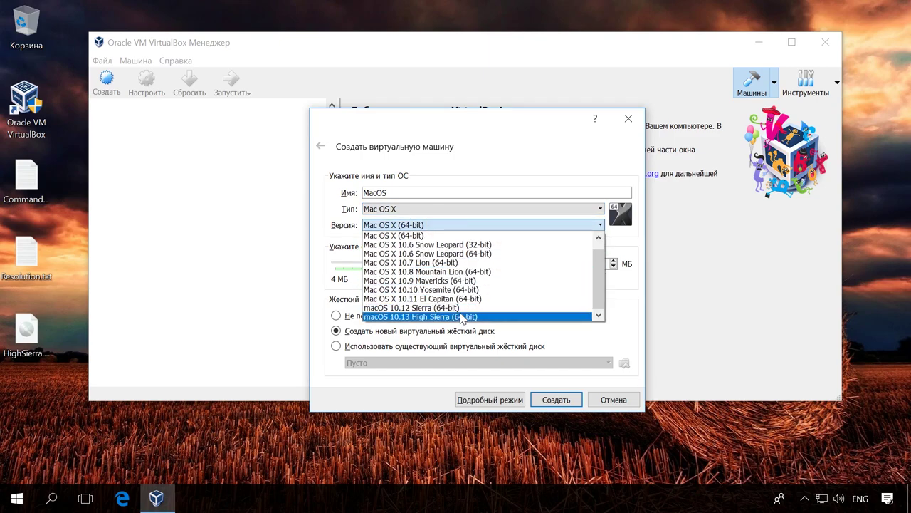
{"action": "left_click", "coordinate": [463, 317]}
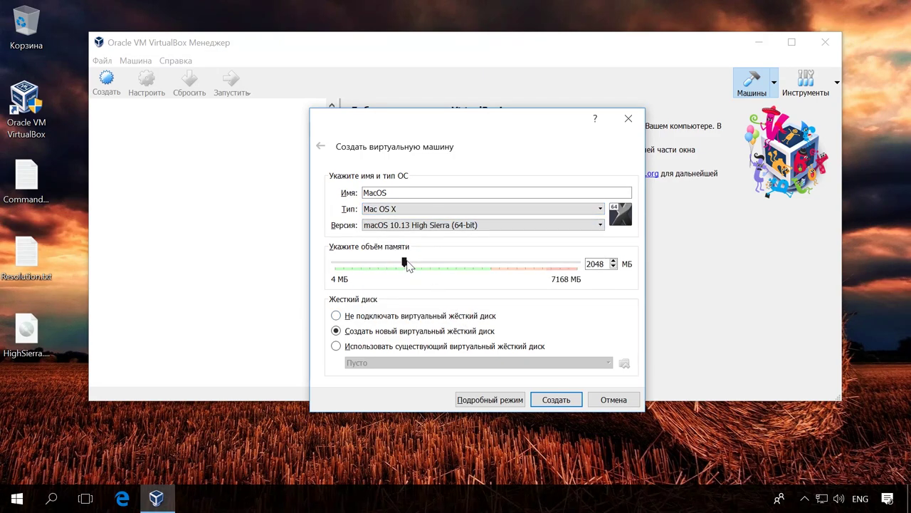
{"action": "left_click", "coordinate": [408, 265]}
{"action": "scroll", "coordinate": [408, 265], "scroll_direction": "up", "scroll_amount": 5}
{"action": "scroll", "coordinate": [408, 265], "scroll_direction": "up", "scroll_amount": 4}
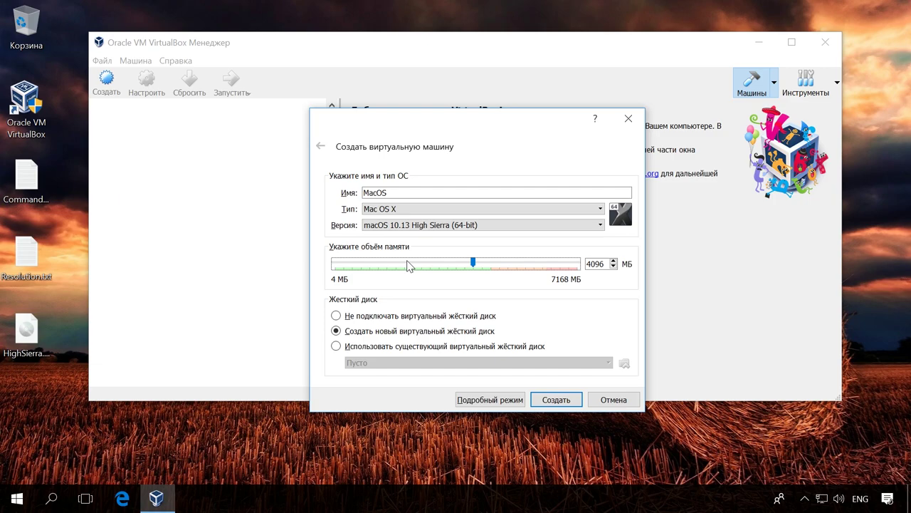
- Create the MacOS machine with a 30 GB dynamically allocated VDI virtual hard disk
{"action": "left_click", "coordinate": [555, 399]}
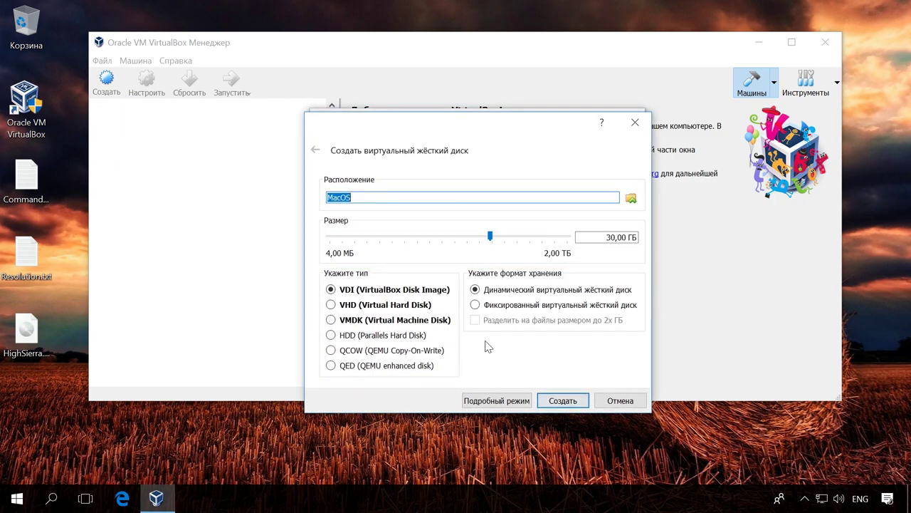
{"action": "left_click", "coordinate": [332, 290]}
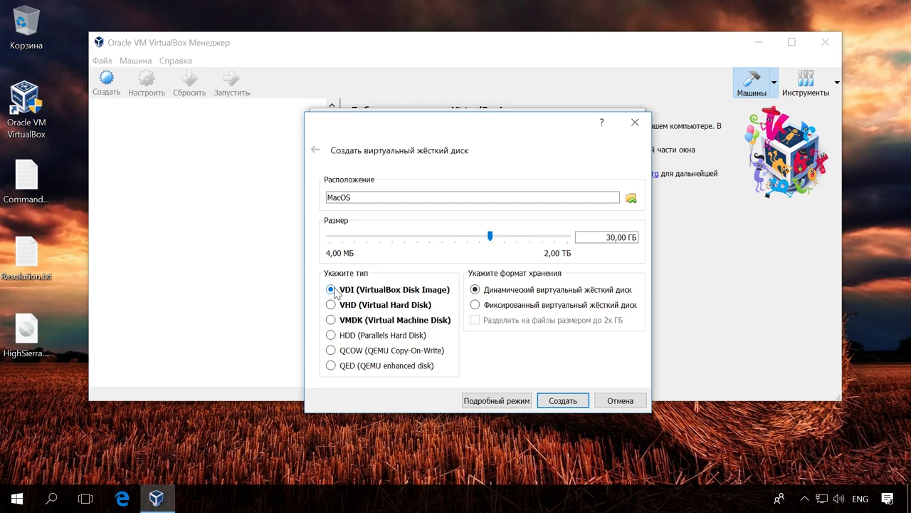
{"action": "left_click", "coordinate": [605, 240]}
{"action": "left_click", "coordinate": [563, 401]}
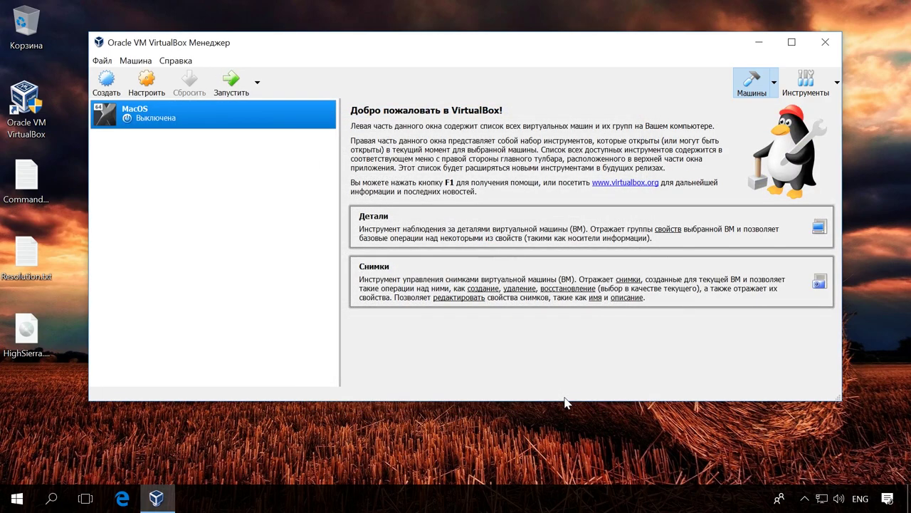
- In MacOS system settings, uncheck the floppy disk and move it below the hard disk, keeping ICH9 and EFI
{"action": "right_click", "coordinate": [178, 119]}
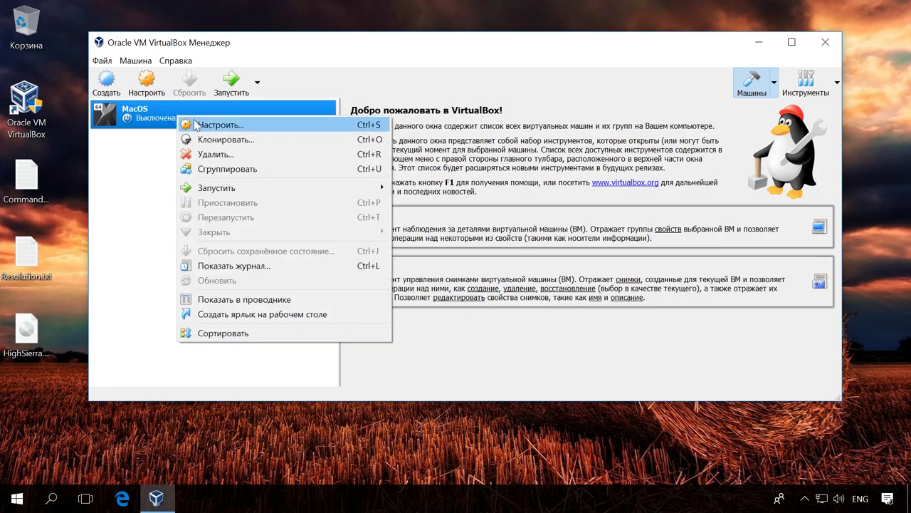
{"action": "left_click", "coordinate": [298, 126]}
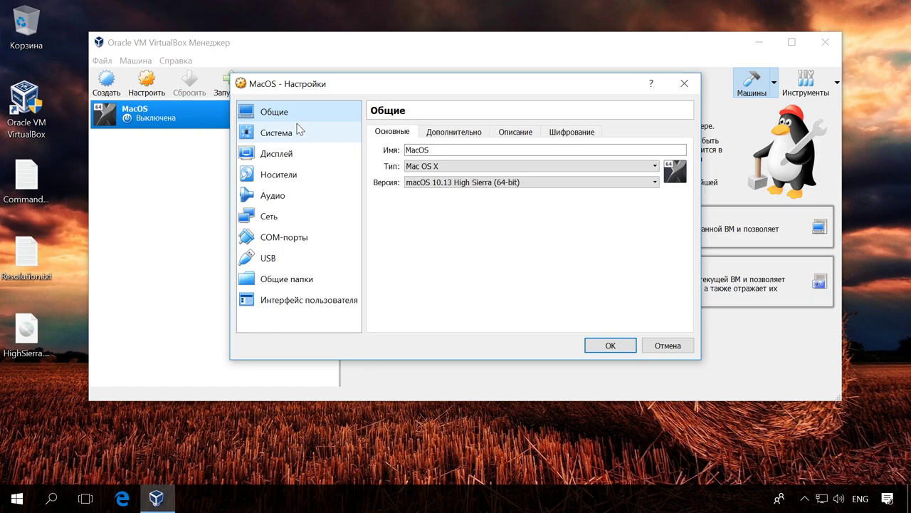
{"action": "left_click", "coordinate": [452, 131]}
{"action": "left_click", "coordinate": [505, 132]}
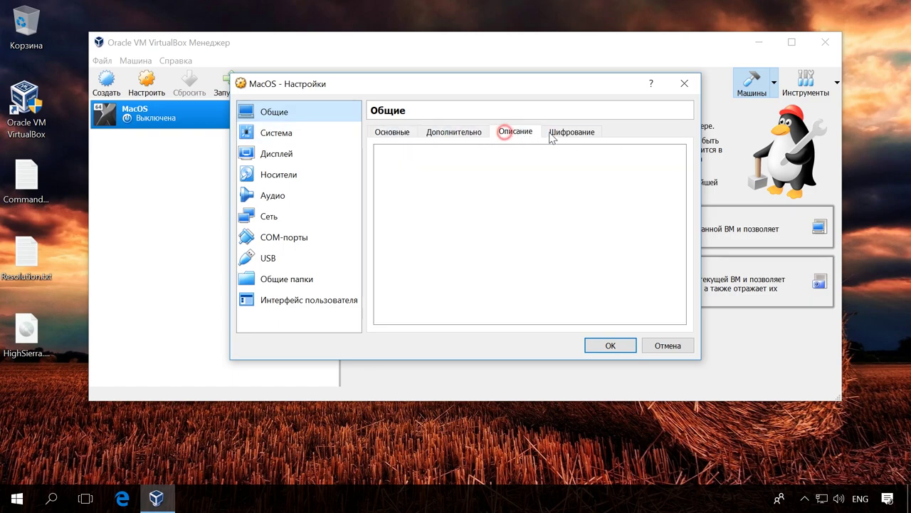
{"action": "left_click", "coordinate": [556, 132]}
{"action": "left_click", "coordinate": [303, 135]}
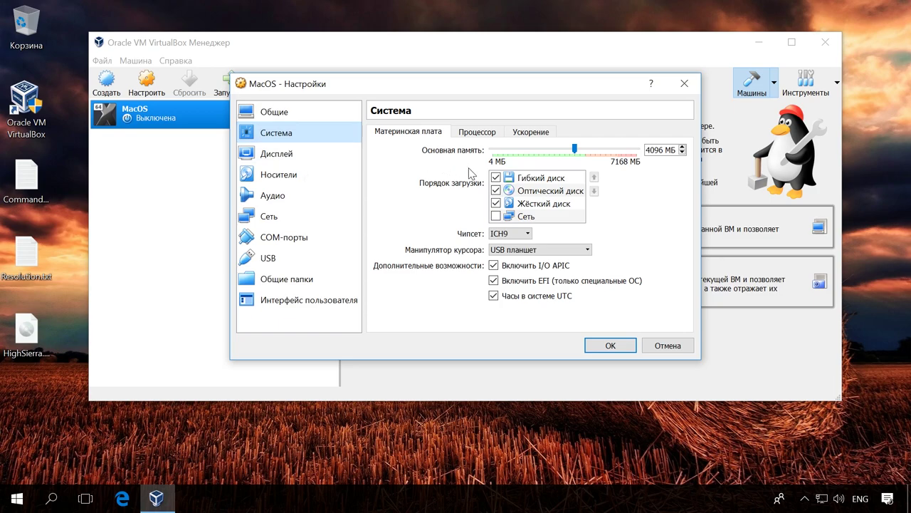
{"action": "left_click", "coordinate": [497, 177]}
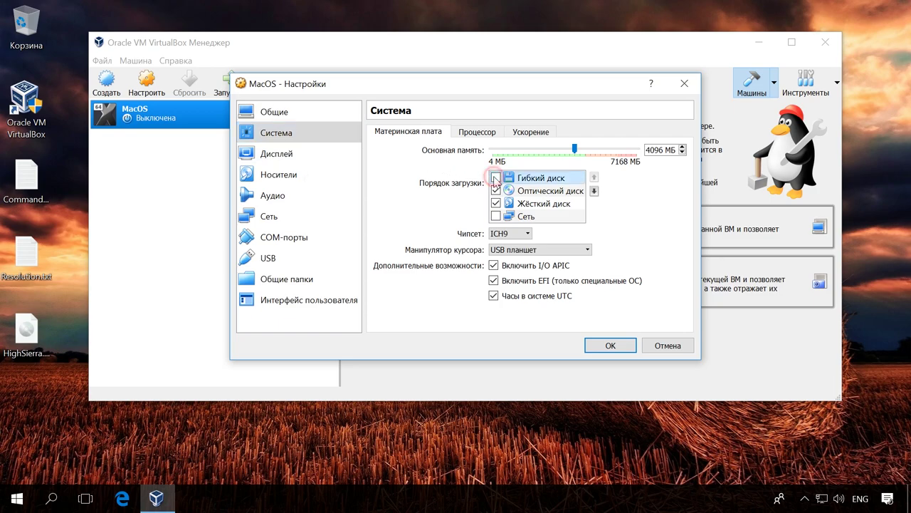
{"action": "left_click", "coordinate": [593, 190]}
{"action": "left_click", "coordinate": [593, 191]}
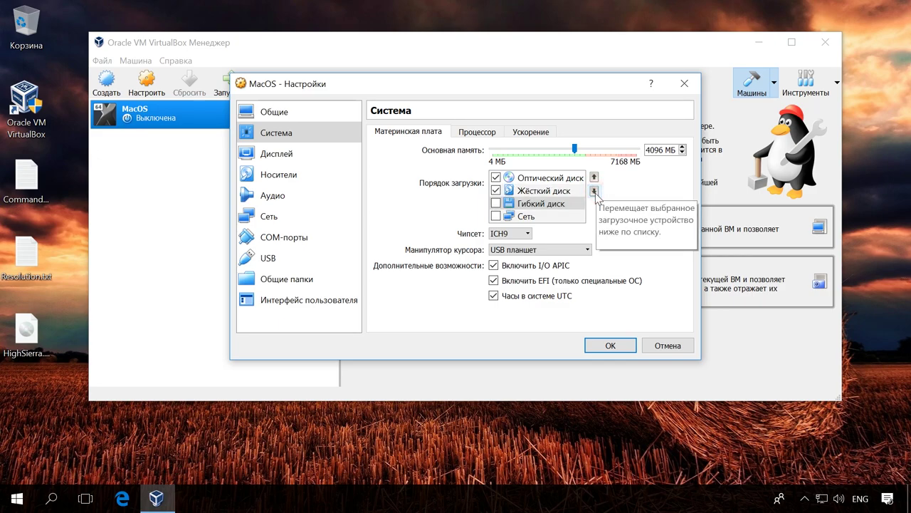
{"action": "left_click", "coordinate": [529, 234]}
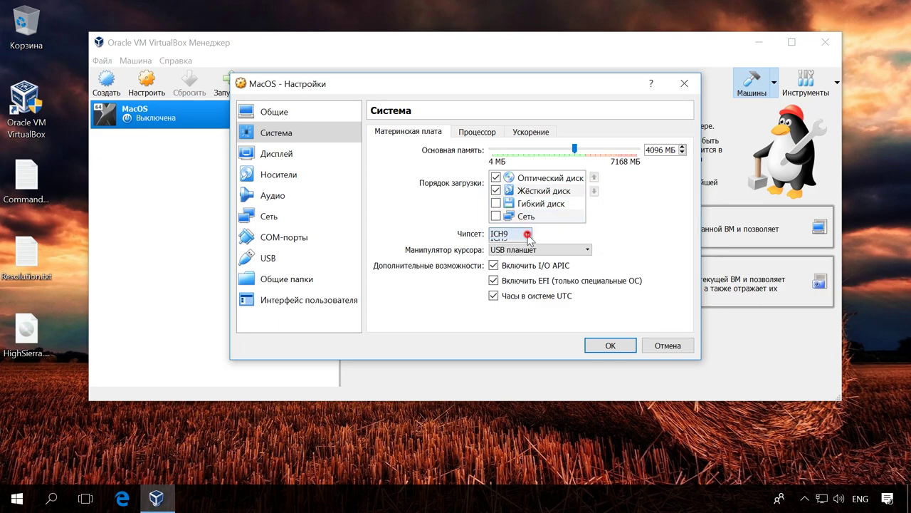
{"action": "left_click", "coordinate": [528, 235]}
{"action": "left_click", "coordinate": [493, 282]}
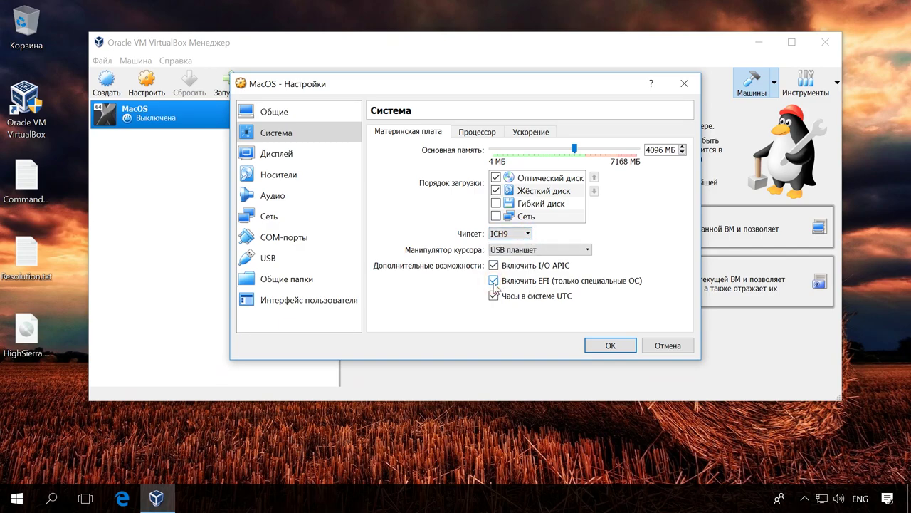
- Give the machine 2 processors and 128 MB video memory, leaving 3D acceleration off
{"action": "left_click", "coordinate": [477, 132]}
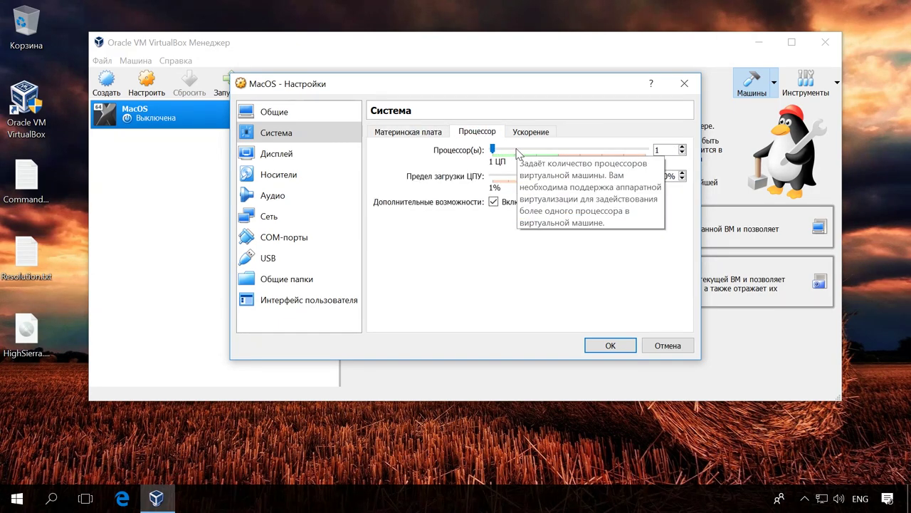
{"action": "left_click", "coordinate": [517, 153]}
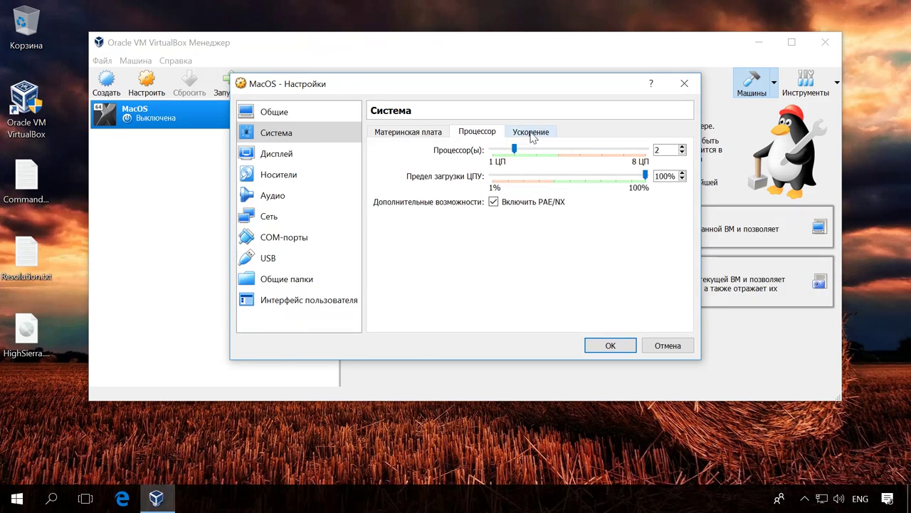
{"action": "left_click", "coordinate": [532, 134]}
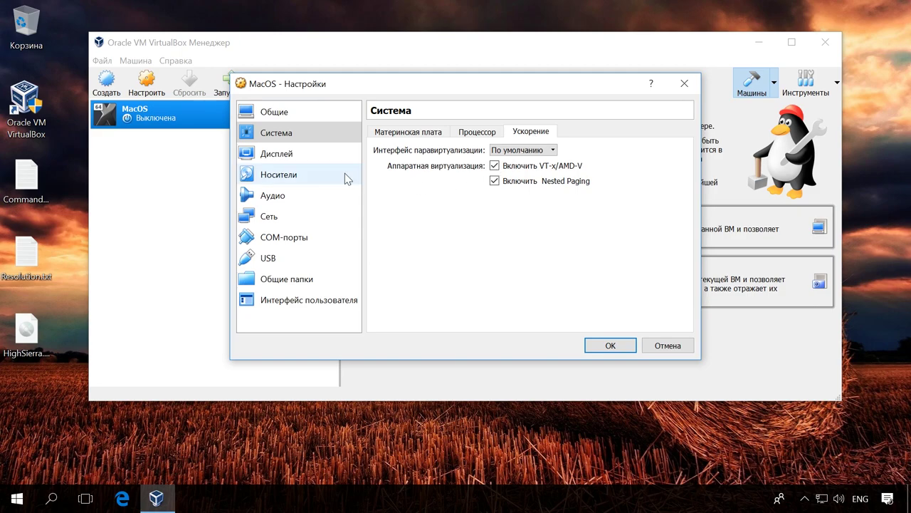
{"action": "left_click", "coordinate": [289, 154]}
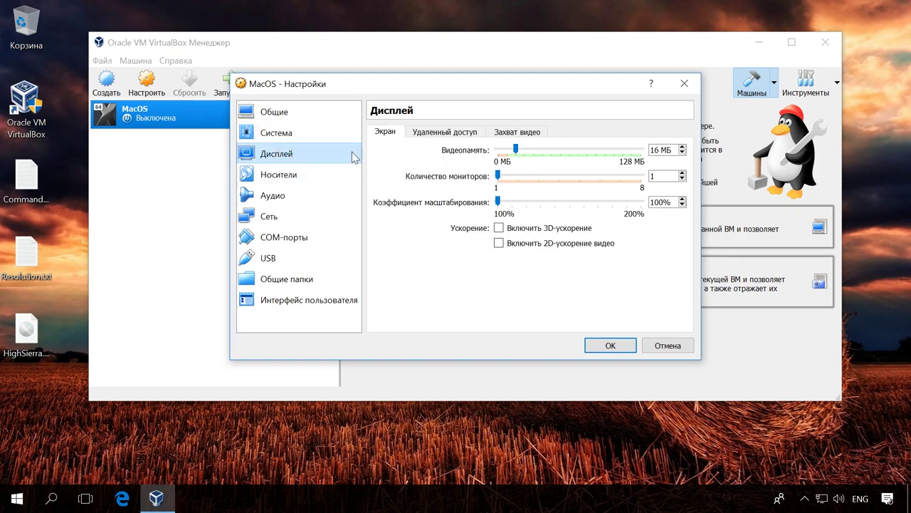
{"action": "left_click_drag", "start_coordinate": [516, 150], "coordinate": [644, 151]}
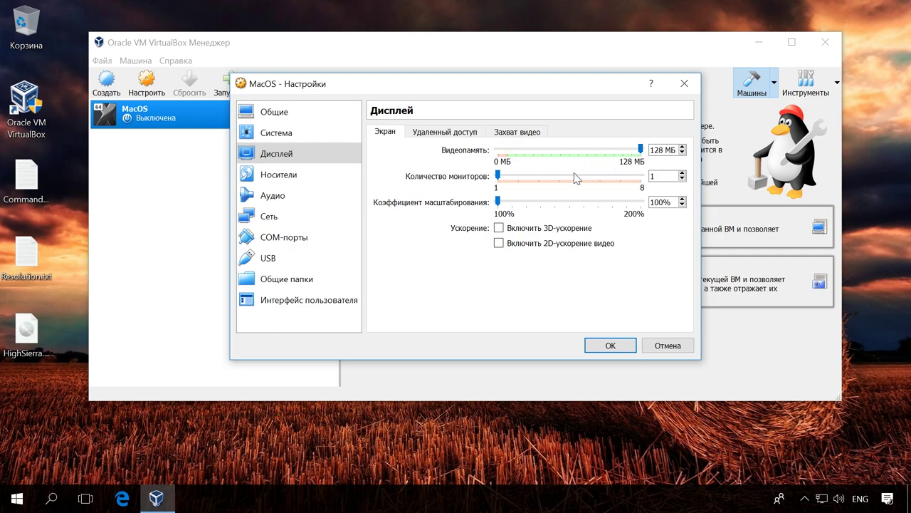
{"action": "left_click", "coordinate": [498, 229]}
{"action": "left_click", "coordinate": [498, 228]}
{"action": "left_click", "coordinate": [318, 178]}
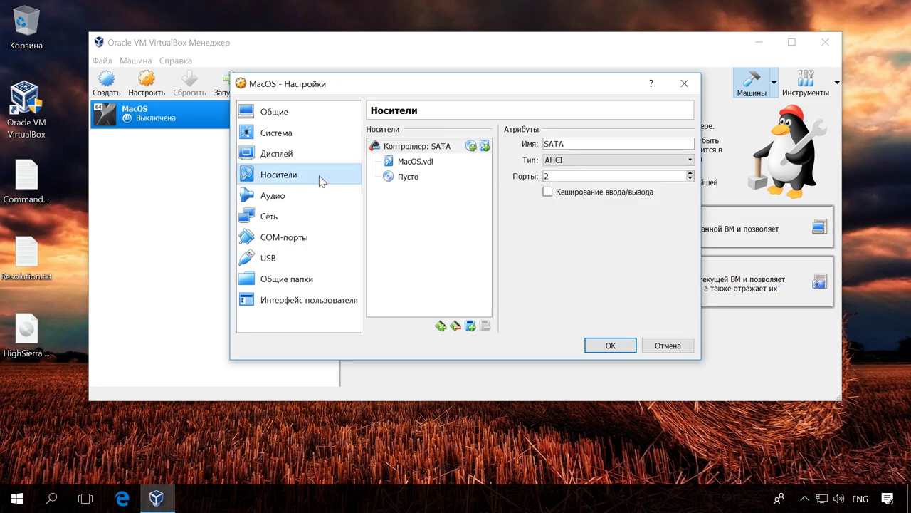
- Load Desktop\HighSierra.iso into the empty optical drive, save the settings, and close VirtualBox
{"action": "left_click", "coordinate": [443, 163]}
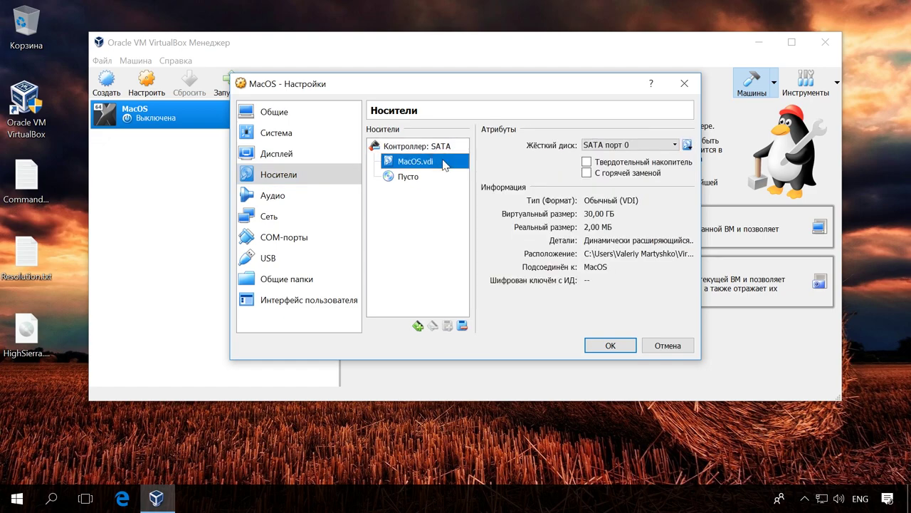
{"action": "left_click", "coordinate": [420, 178]}
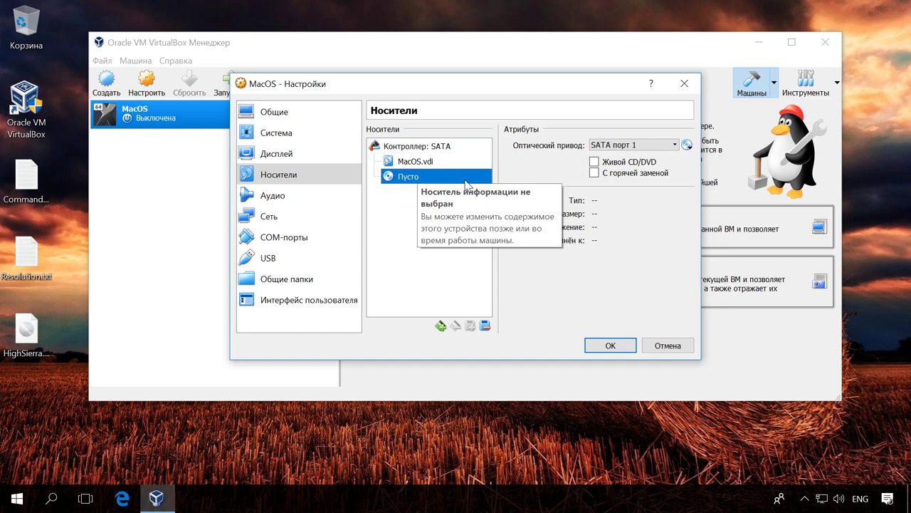
{"action": "left_click", "coordinate": [687, 145]}
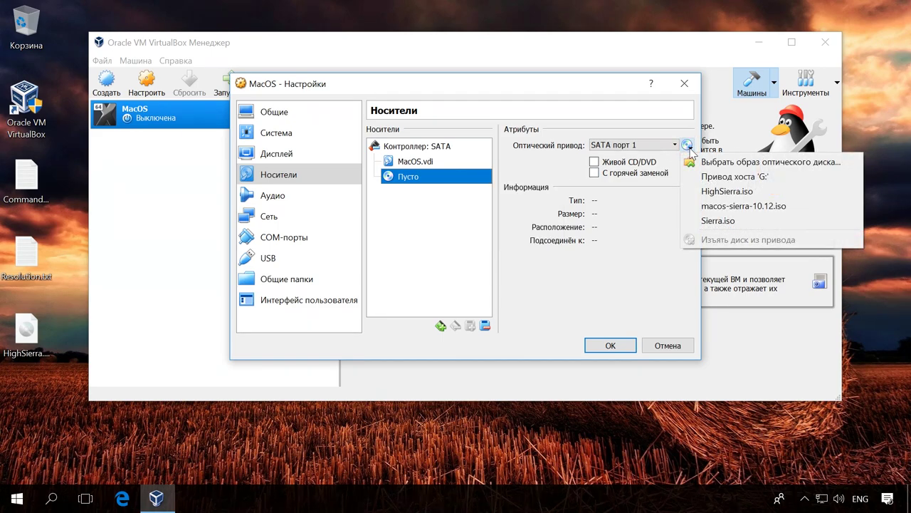
{"action": "left_click", "coordinate": [755, 164]}
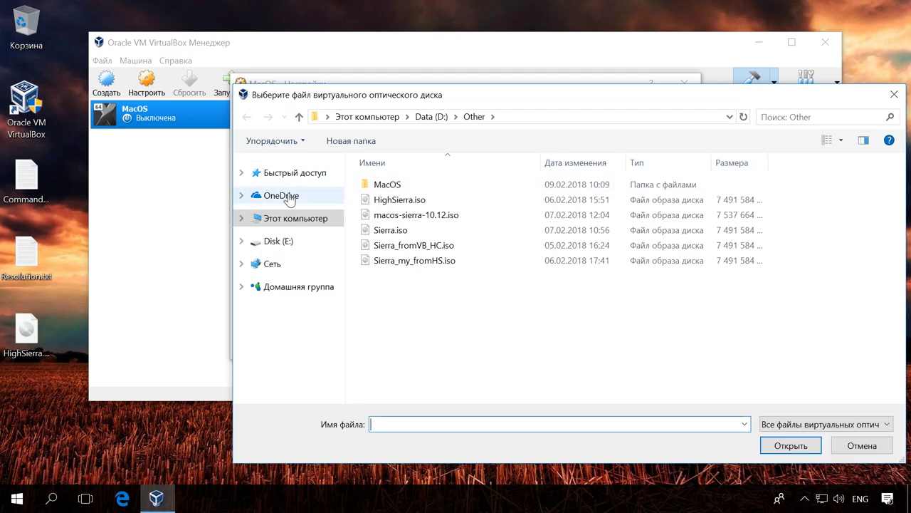
{"action": "left_click", "coordinate": [241, 173]}
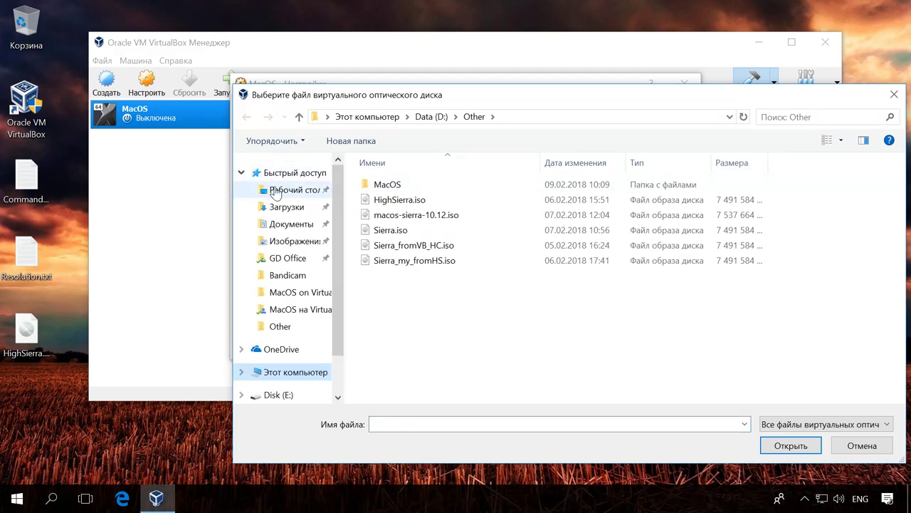
{"action": "left_click", "coordinate": [274, 191]}
{"action": "left_click", "coordinate": [385, 185]}
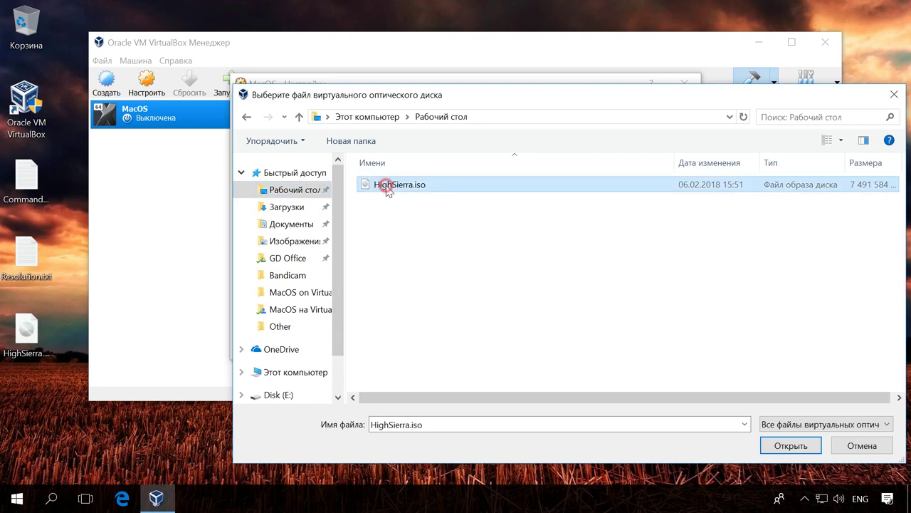
{"action": "left_click", "coordinate": [797, 445]}
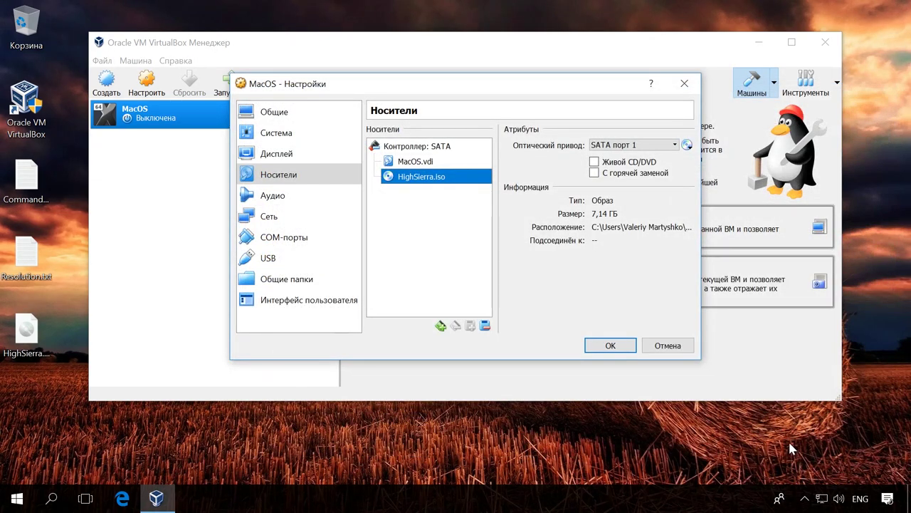
{"action": "left_click", "coordinate": [610, 346]}
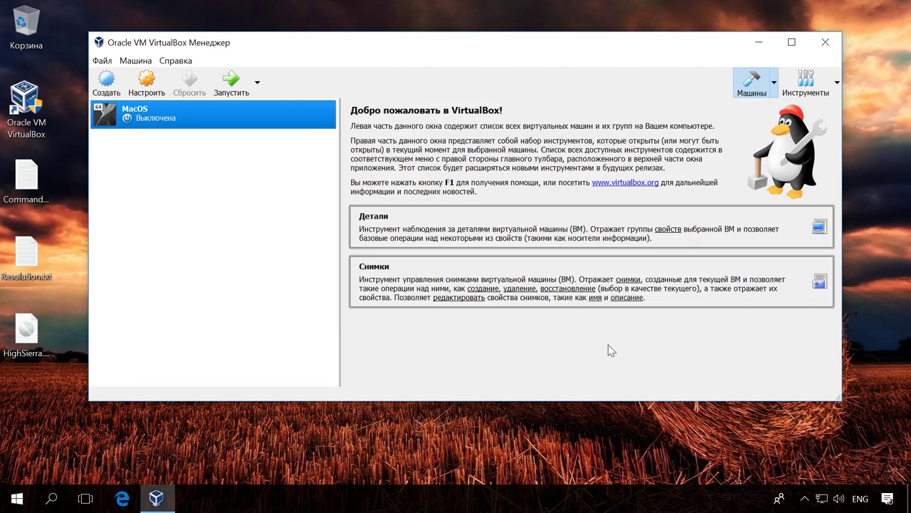
{"action": "left_click", "coordinate": [828, 42]}
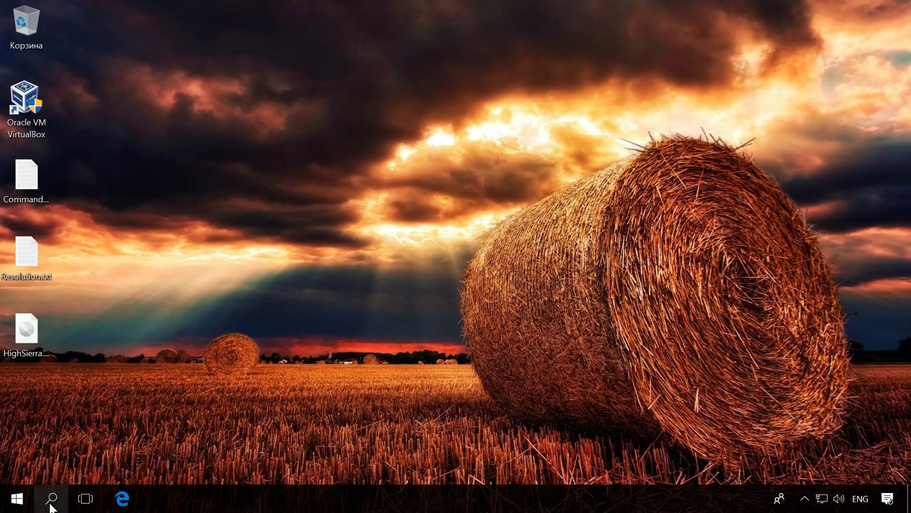
- Launch Command Prompt as administrator and open Commands_Win.txt beside it
{"action": "left_click", "coordinate": [50, 502]}
{"action": "key", "text": "alt+shift"}
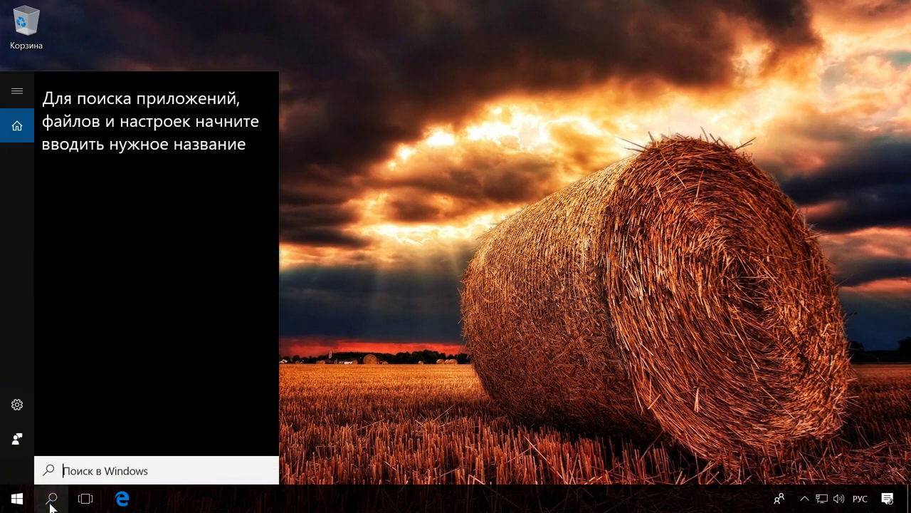
{"action": "type", "text": "ком"}
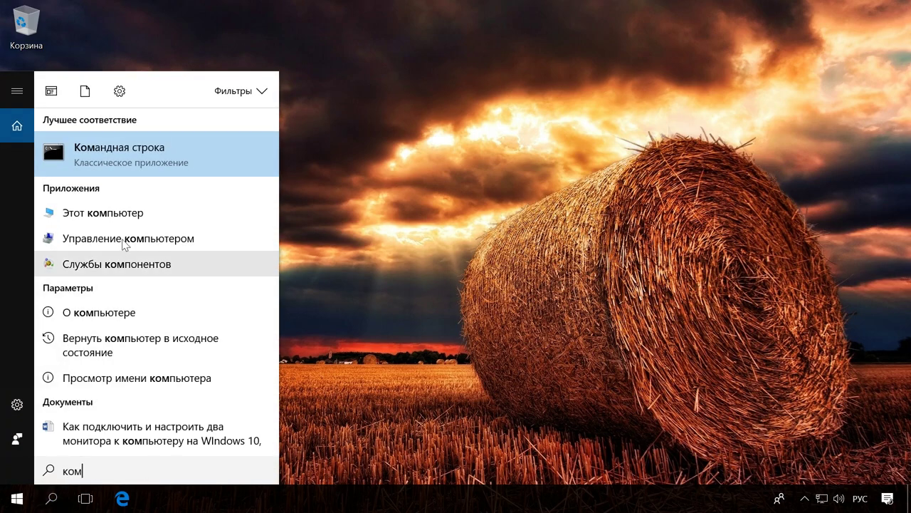
{"action": "right_click", "coordinate": [158, 163]}
{"action": "left_click", "coordinate": [163, 178]}
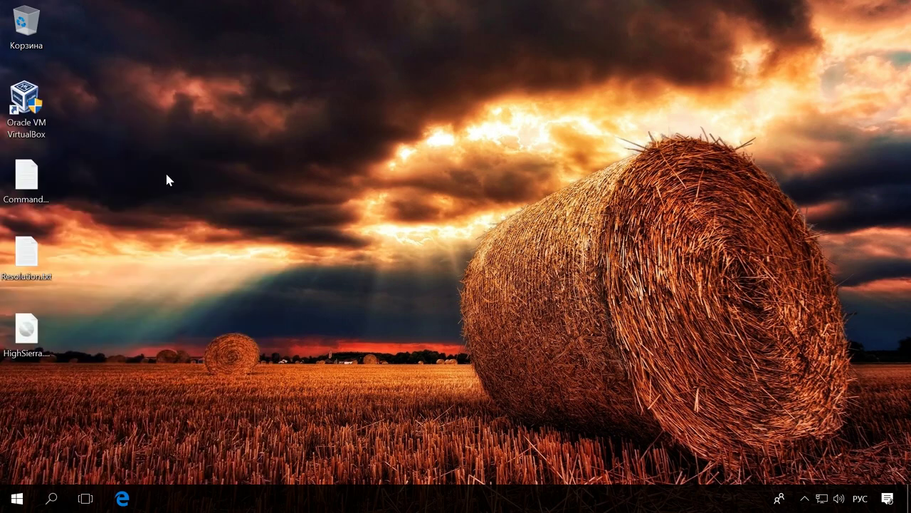
{"action": "left_click_drag", "start_coordinate": [225, 64], "coordinate": [214, 36]}
{"action": "double_click", "coordinate": [26, 178]}
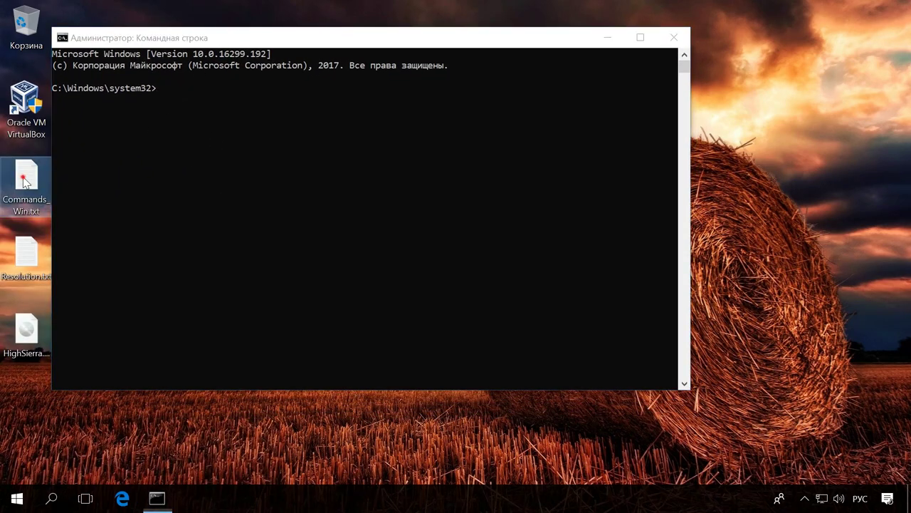
{"action": "left_click_drag", "start_coordinate": [142, 123], "coordinate": [298, 126]}
- Run the cd command and the VBoxManage modifyvm CPU ID command from the notes
{"action": "left_click_drag", "start_coordinate": [482, 152], "coordinate": [240, 155]}
{"action": "key", "text": "super+c"}
{"action": "left_click", "coordinate": [166, 112]}
{"action": "right_click", "coordinate": [165, 111]}
{"action": "key", "text": "Return"}
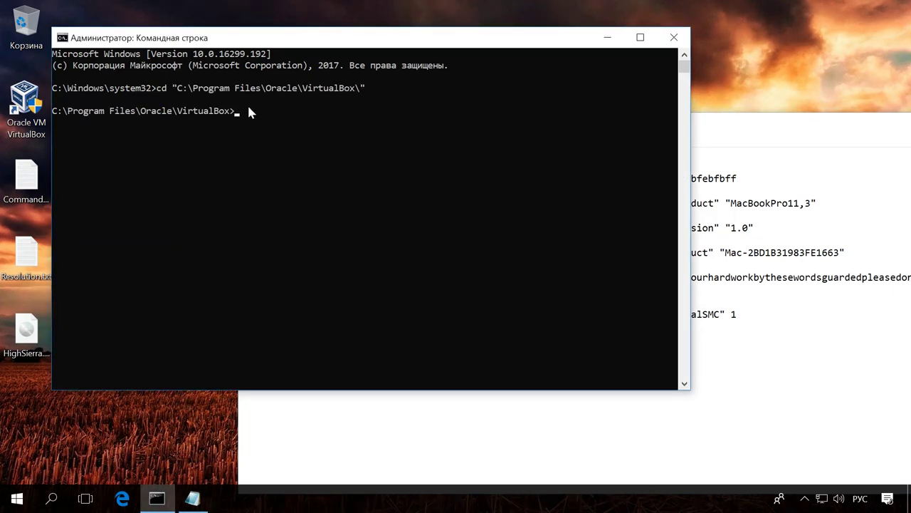
{"action": "key", "text": "alt+Tab"}
{"action": "left_click", "coordinate": [251, 178]}
{"action": "left_click_drag", "start_coordinate": [251, 178], "coordinate": [504, 178]}
{"action": "left_click", "coordinate": [736, 178]}
{"action": "key", "text": "shift+Home"}
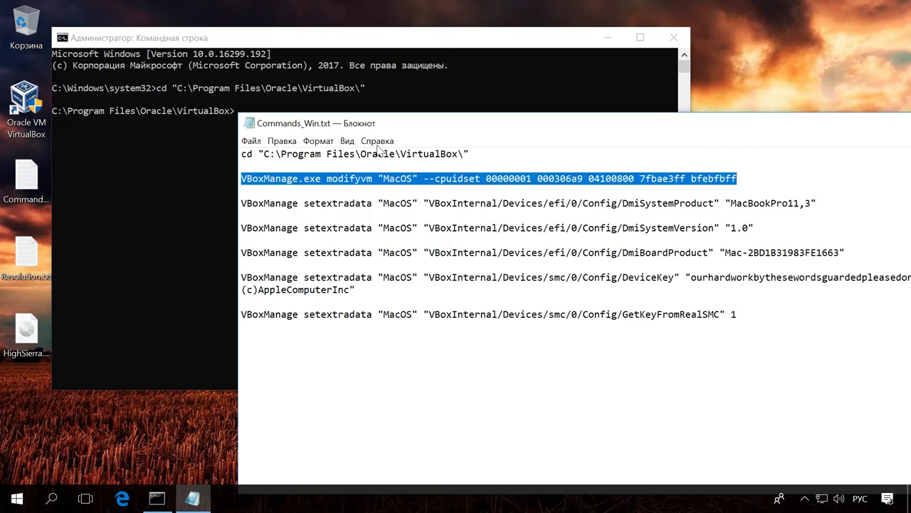
{"action": "key", "text": "ctrl+c"}
{"action": "left_click", "coordinate": [172, 159]}
{"action": "right_click", "coordinate": [172, 159]}
{"action": "key", "text": "Return"}
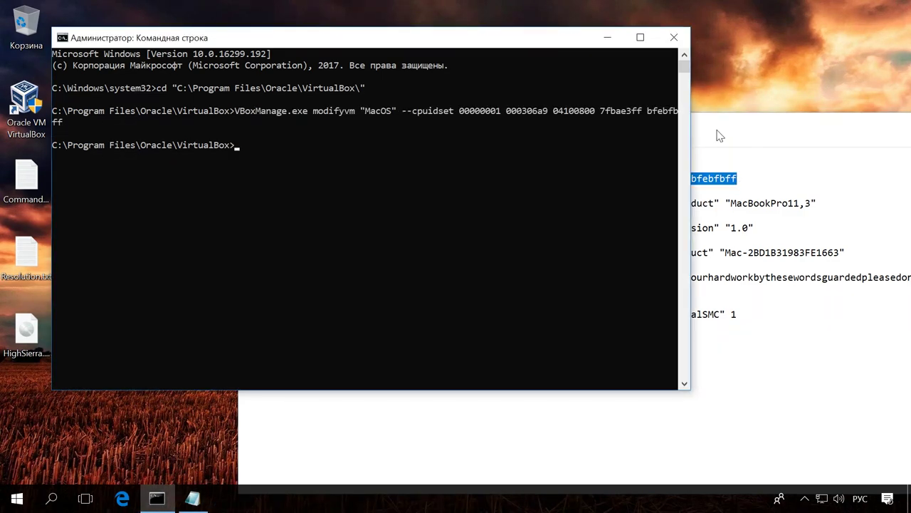
- Run the DmiSystemProduct and DmiSystemVersion VBoxManage commands
{"action": "left_click", "coordinate": [719, 136]}
{"action": "left_click_drag", "start_coordinate": [242, 203], "coordinate": [824, 197]}
{"action": "key", "text": "ctrl+c"}
{"action": "left_click", "coordinate": [165, 191]}
{"action": "right_click", "coordinate": [167, 190]}
{"action": "key", "text": "Return"}
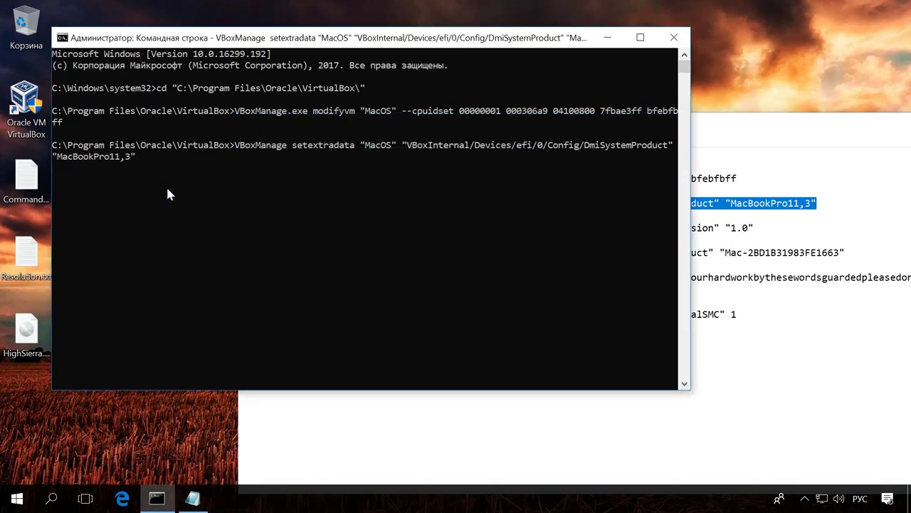
{"action": "left_click", "coordinate": [733, 138]}
{"action": "left_click_drag", "start_coordinate": [242, 227], "coordinate": [766, 226]}
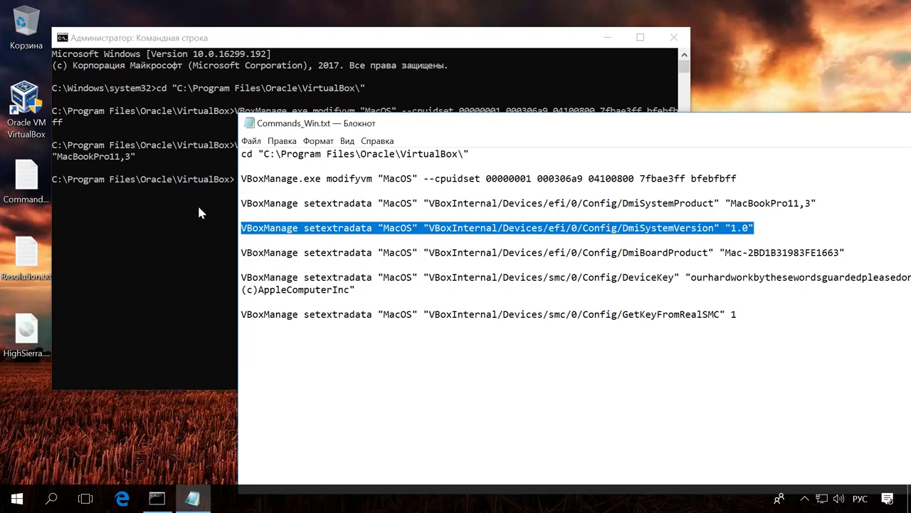
{"action": "key", "text": "ctrl+c"}
{"action": "left_click", "coordinate": [250, 197]}
{"action": "right_click", "coordinate": [251, 199]}
{"action": "key", "text": "Return"}
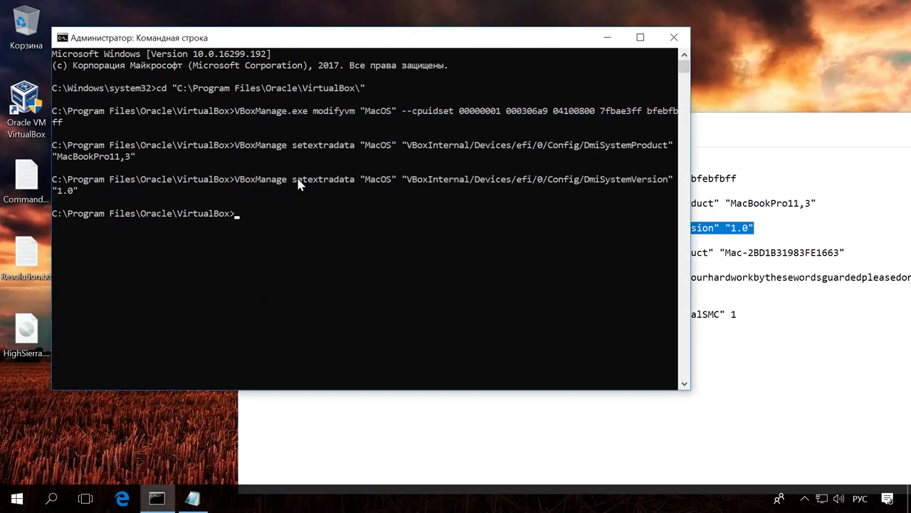
- Run the DmiBoardProduct and DeviceKey VBoxManage commands
{"action": "left_click", "coordinate": [740, 133]}
{"action": "left_click_drag", "start_coordinate": [243, 252], "coordinate": [874, 261]}
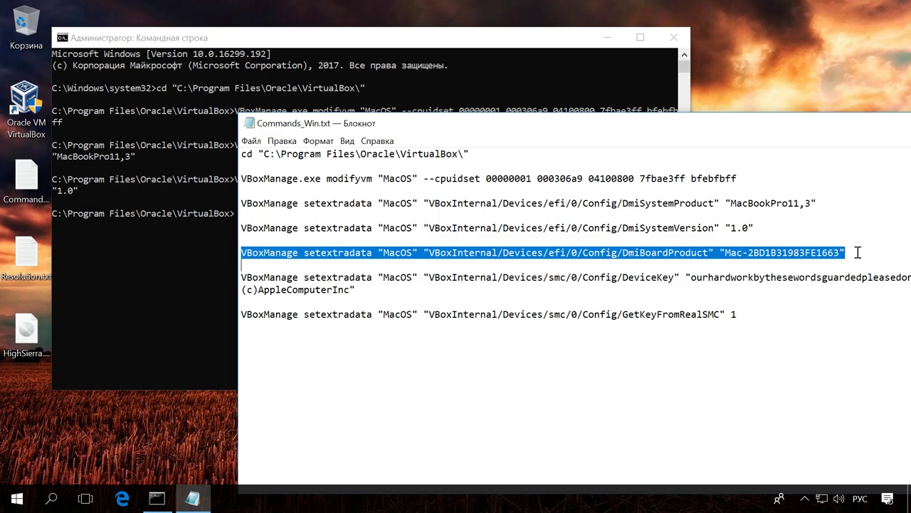
{"action": "key", "text": "ctrl+c"}
{"action": "left_click", "coordinate": [171, 245]}
{"action": "right_click", "coordinate": [172, 246]}
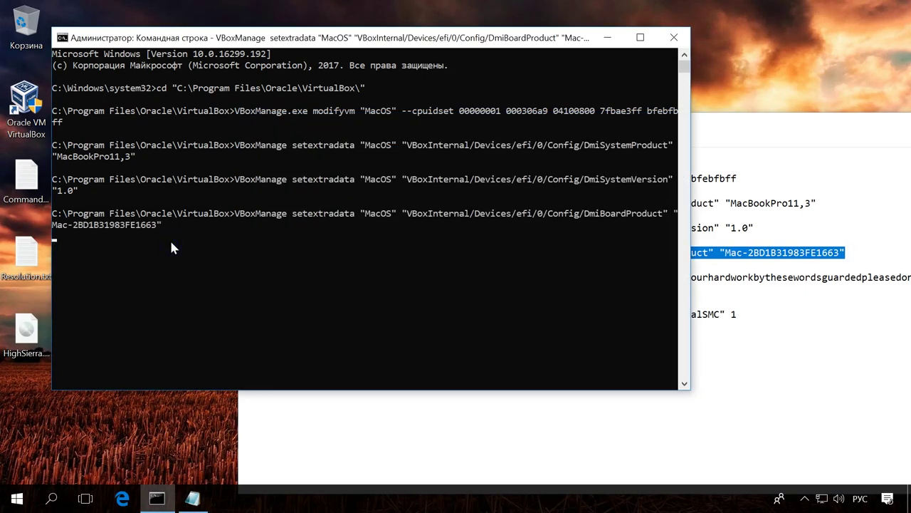
{"action": "left_click", "coordinate": [750, 145]}
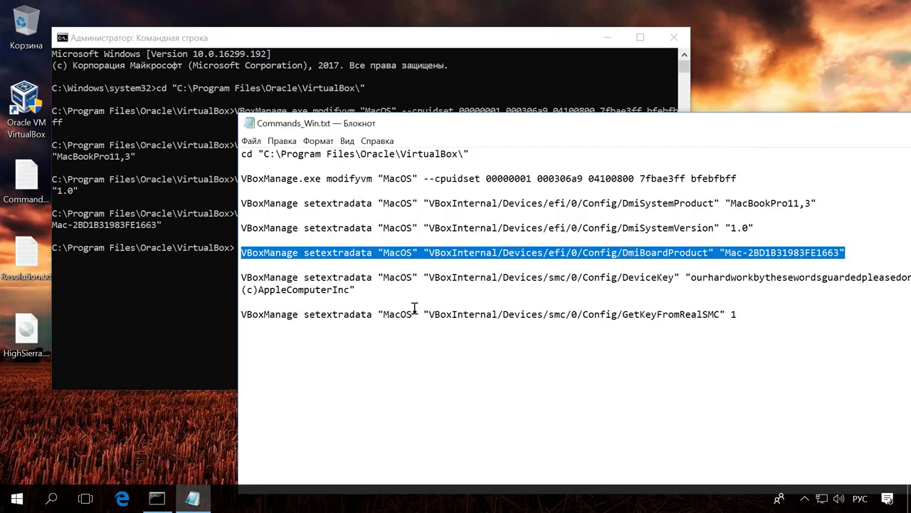
{"action": "left_click_drag", "start_coordinate": [241, 277], "coordinate": [372, 290]}
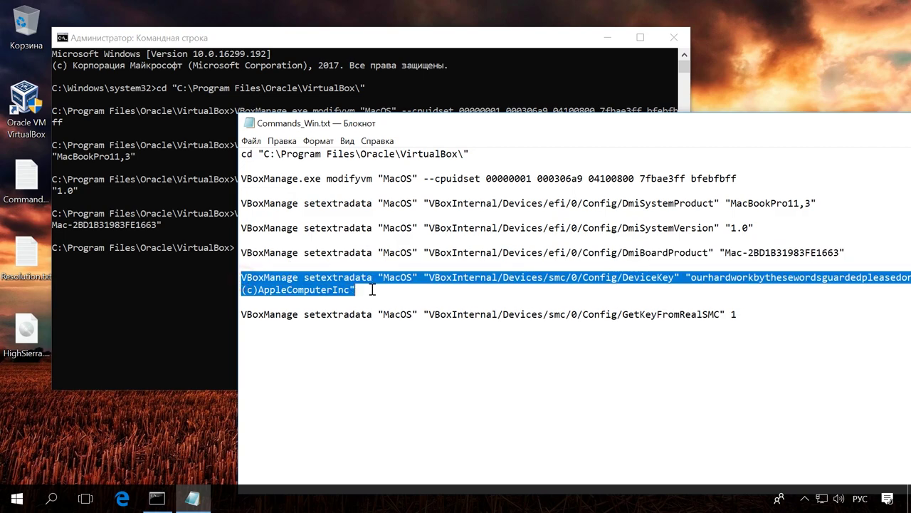
{"action": "key", "text": "ctrl+c"}
{"action": "left_click", "coordinate": [190, 274]}
{"action": "right_click", "coordinate": [190, 274]}
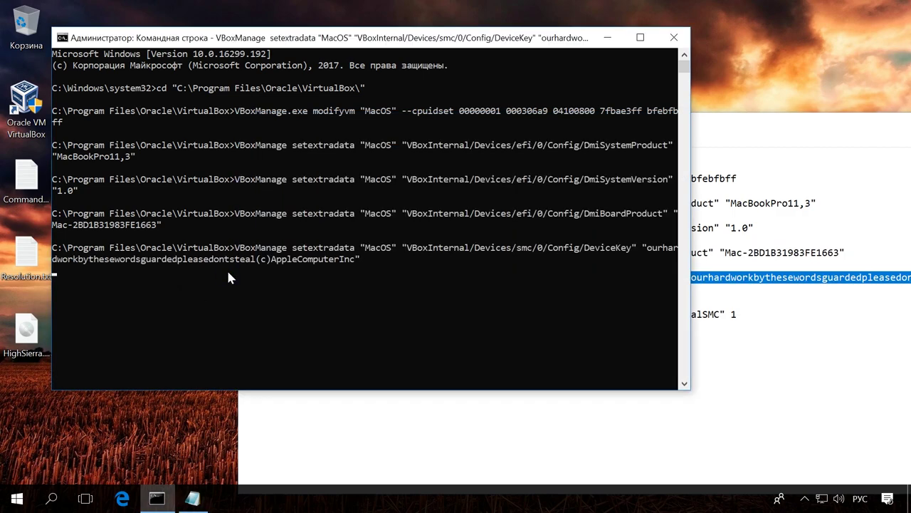
- Run the GetKeyFromRealSMC command and minimize Command Prompt
{"action": "left_click", "coordinate": [757, 126]}
{"action": "left_click_drag", "start_coordinate": [740, 314], "coordinate": [232, 311]}
{"action": "key", "text": "ctrl+c"}
{"action": "left_click", "coordinate": [189, 298]}
{"action": "right_click", "coordinate": [189, 298]}
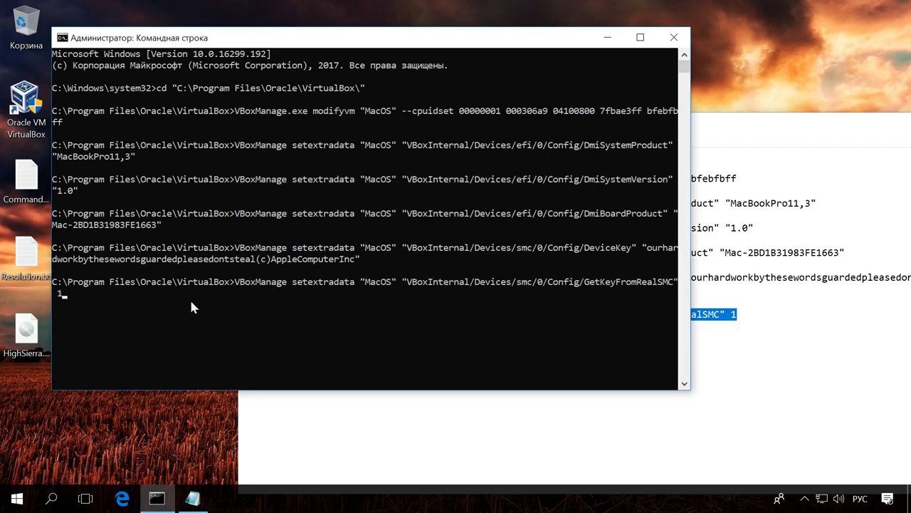
{"action": "key", "text": "Return"}
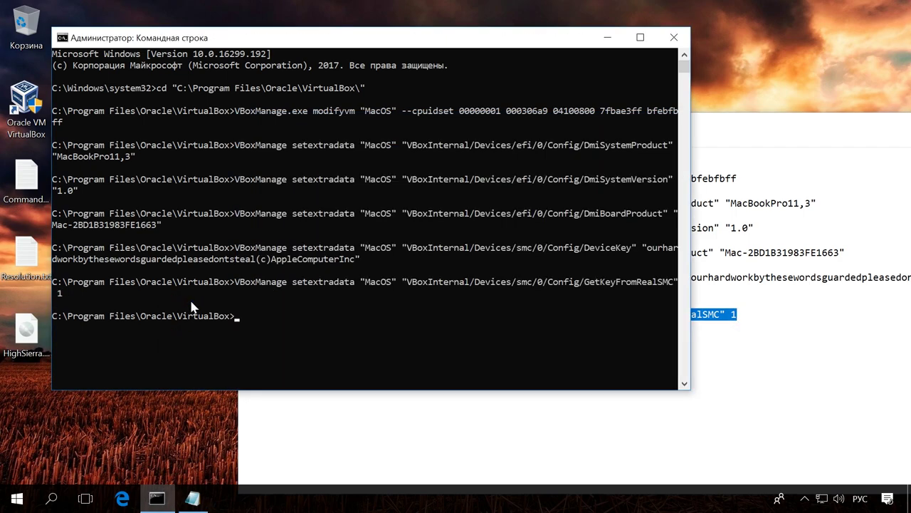
{"action": "left_click", "coordinate": [606, 36]}
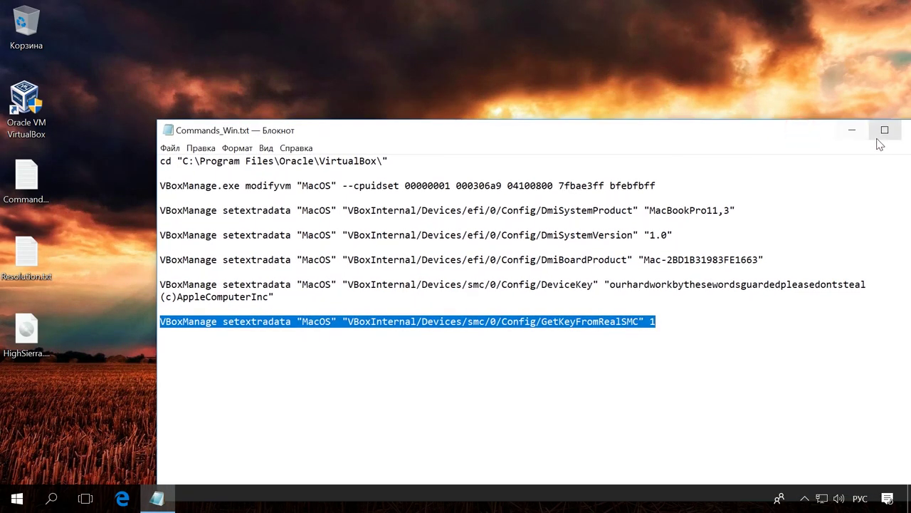
- Minimize Notepad, open VirtualBox and start the MacOS machine, moving its window to the screen top
{"action": "left_click", "coordinate": [851, 130]}
{"action": "double_click", "coordinate": [27, 107]}
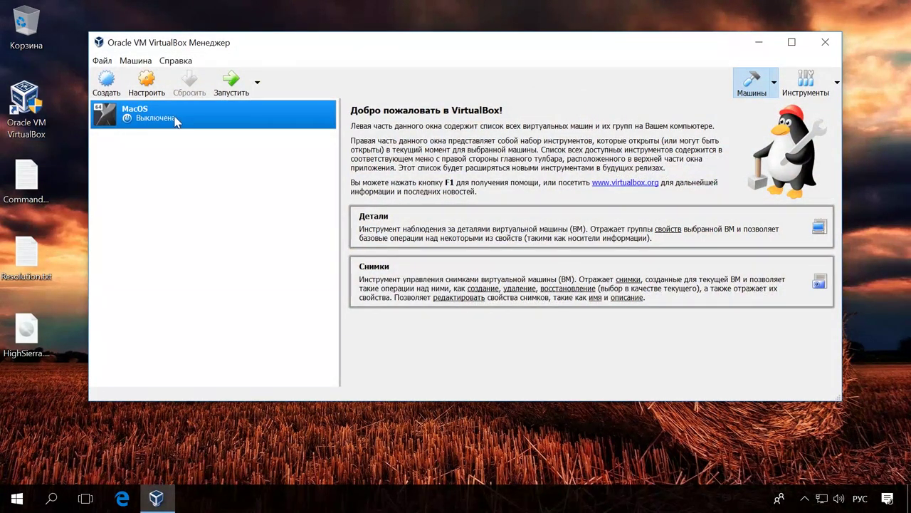
{"action": "left_click", "coordinate": [229, 84]}
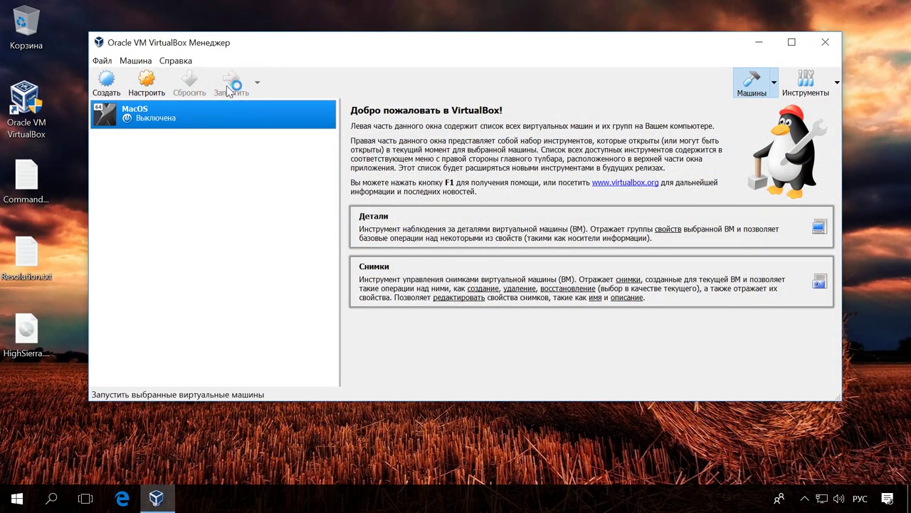
{"action": "left_click_drag", "start_coordinate": [443, 81], "coordinate": [382, 38]}
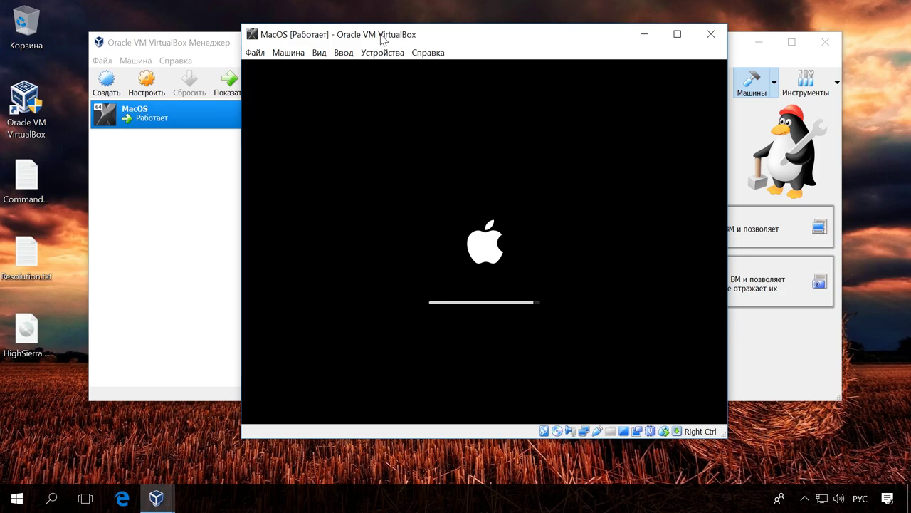
- Choose Русский as the installer language and launch Дисковая утилита (Disk Utility)
{"action": "left_click", "coordinate": [759, 42]}
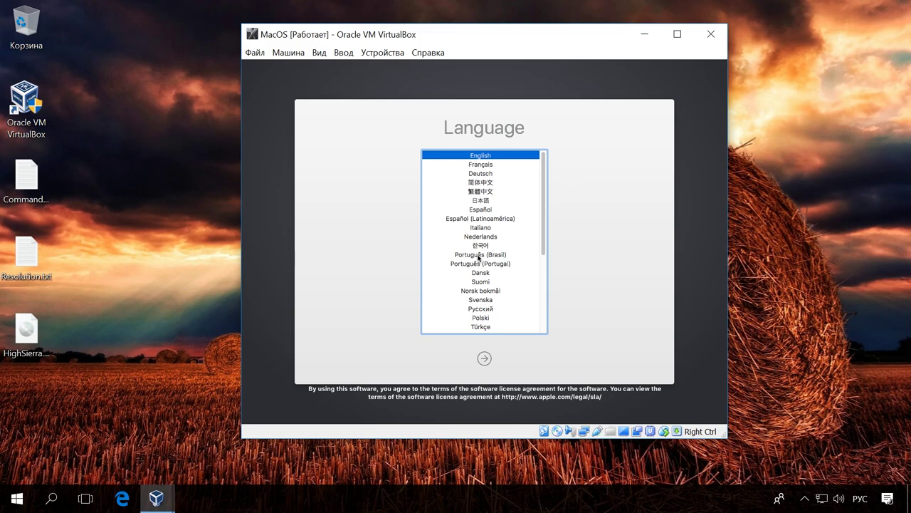
{"action": "scroll", "coordinate": [479, 258], "scroll_direction": "down", "scroll_amount": 4}
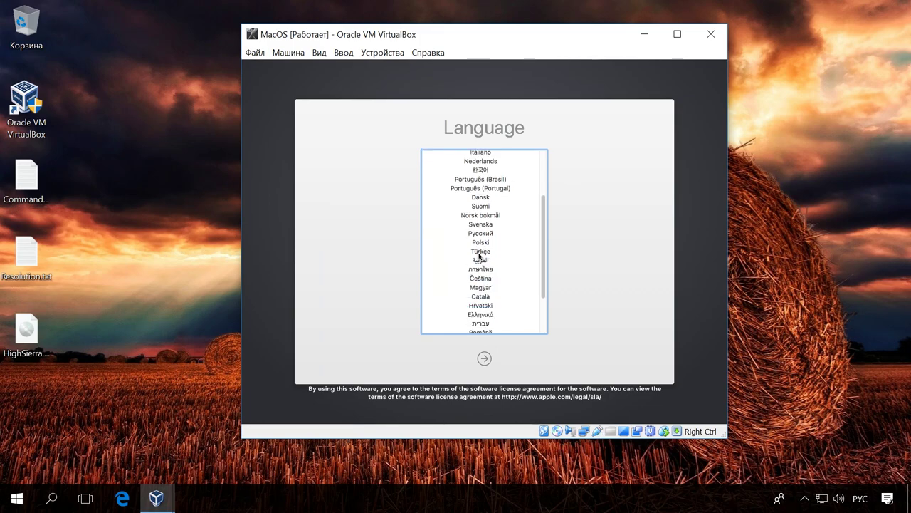
{"action": "scroll", "coordinate": [480, 255], "scroll_direction": "down", "scroll_amount": 3}
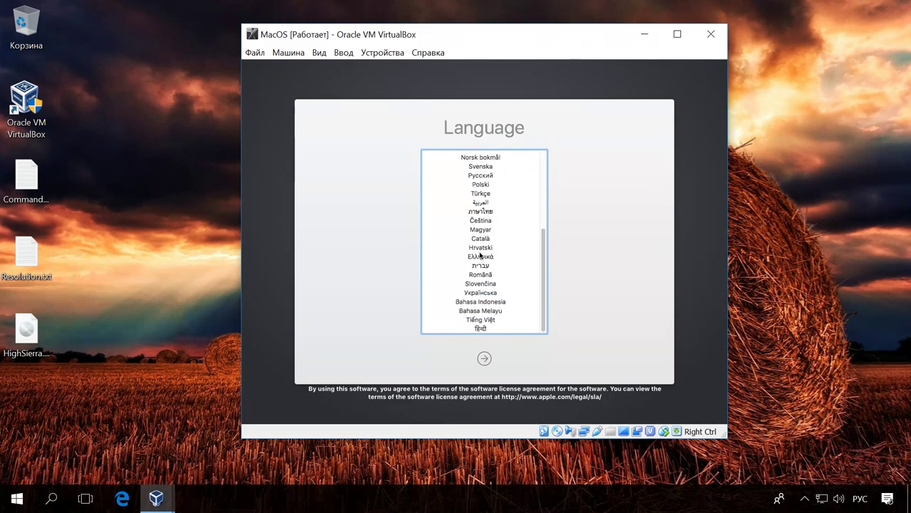
{"action": "left_click", "coordinate": [486, 176]}
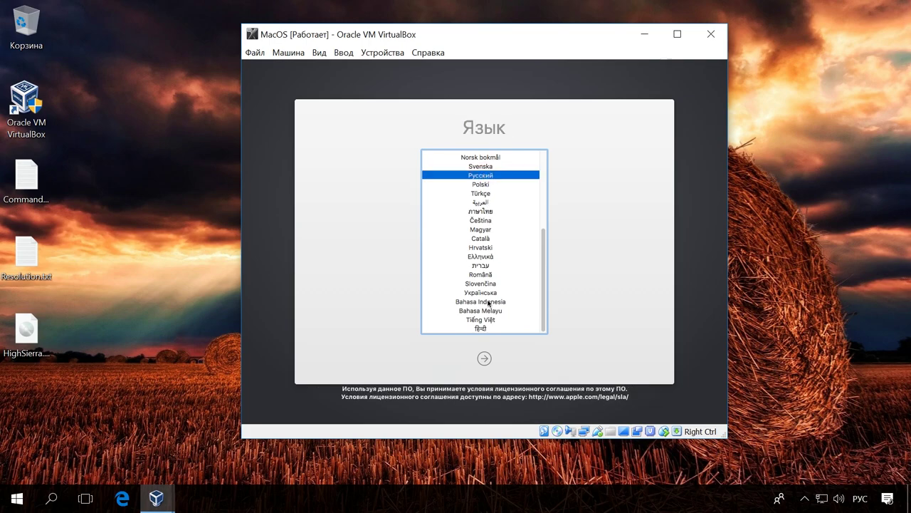
{"action": "left_click", "coordinate": [485, 360]}
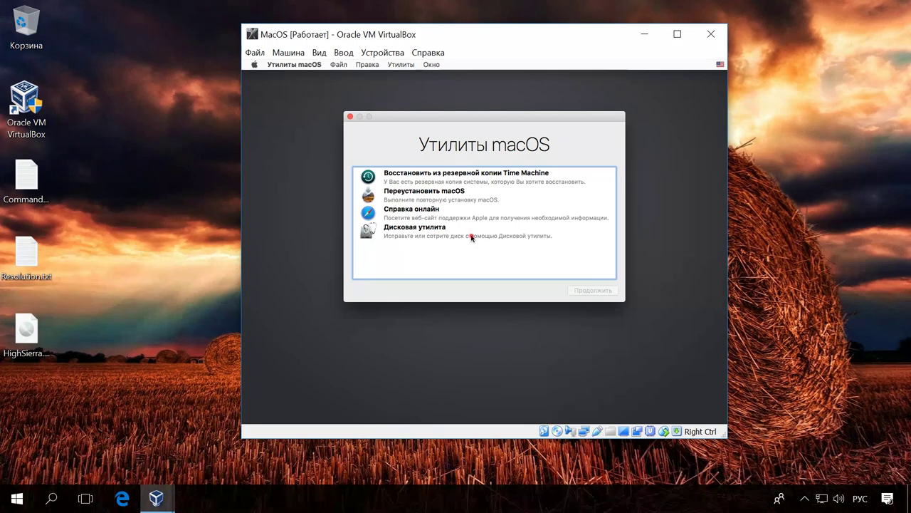
{"action": "left_click", "coordinate": [472, 237]}
{"action": "left_click", "coordinate": [595, 290]}
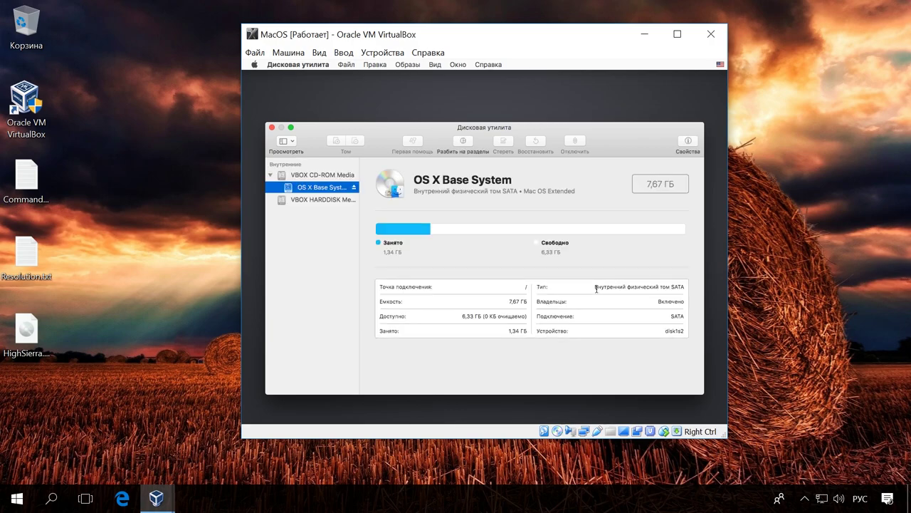
- Erase VBOX HARDDISK as a Mac OS Extended volume named MacOS with GUID, then close Disk Utility
{"action": "left_click", "coordinate": [323, 200]}
{"action": "left_click", "coordinate": [323, 200]}
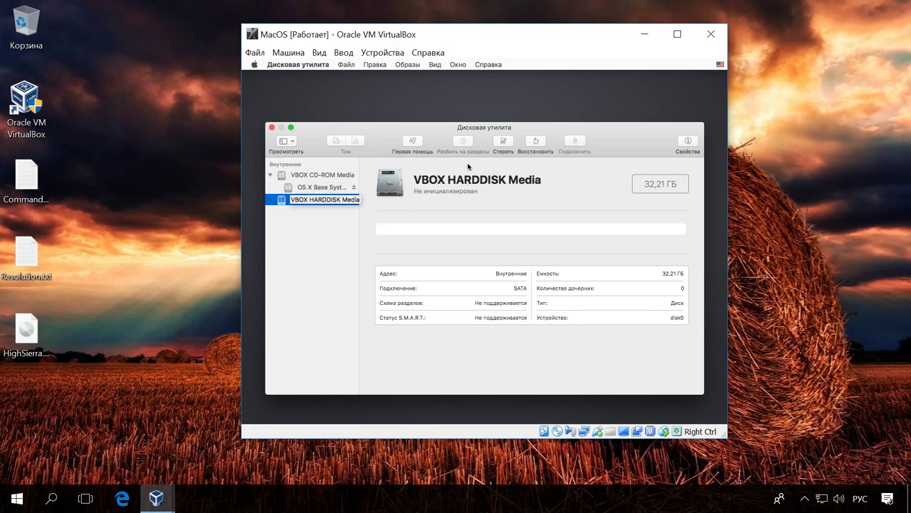
{"action": "left_click", "coordinate": [503, 141]}
{"action": "type", "text": "MacOS"}
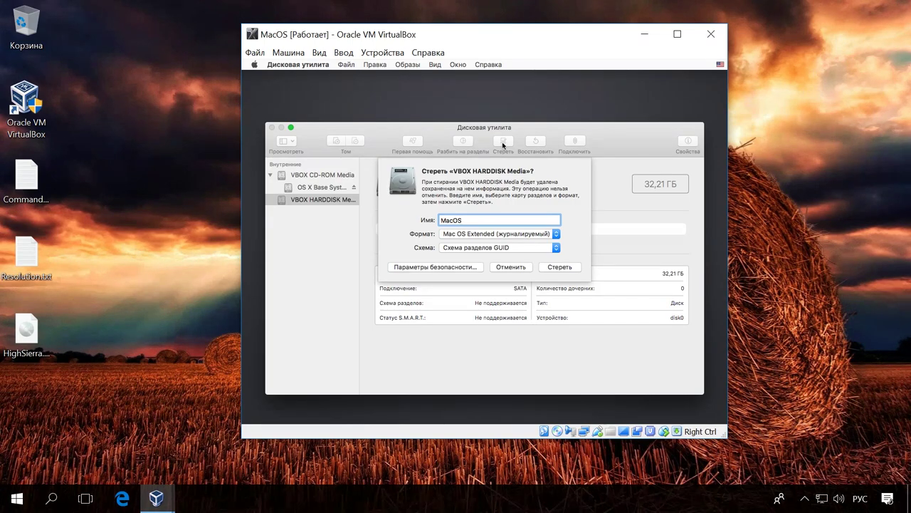
{"action": "left_click", "coordinate": [562, 267]}
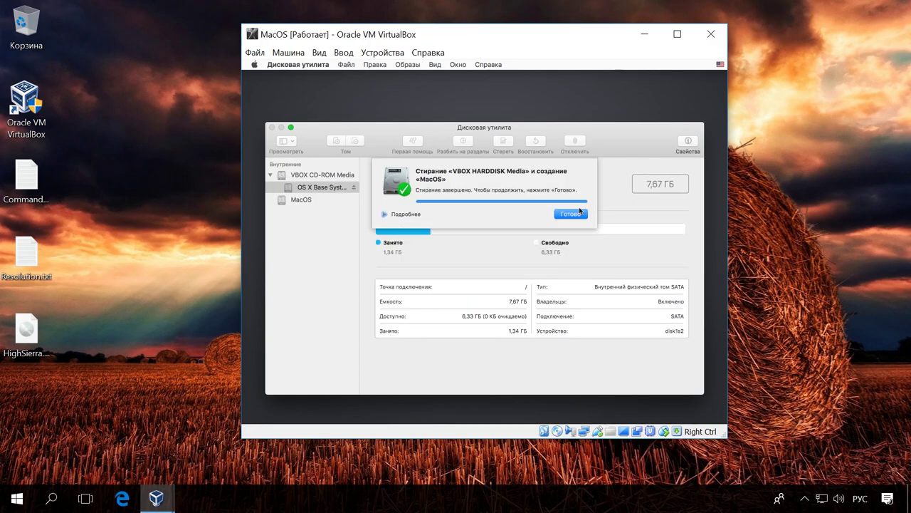
{"action": "left_click", "coordinate": [581, 213]}
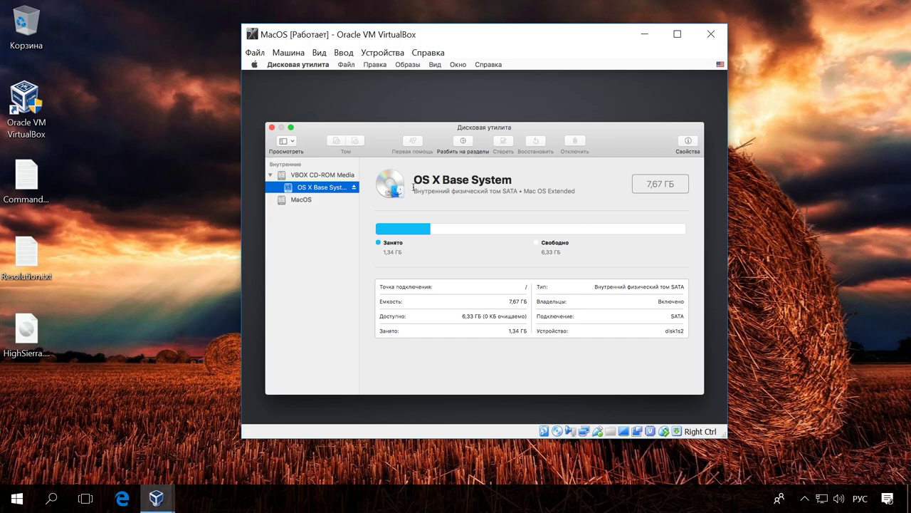
{"action": "left_click", "coordinate": [271, 128]}
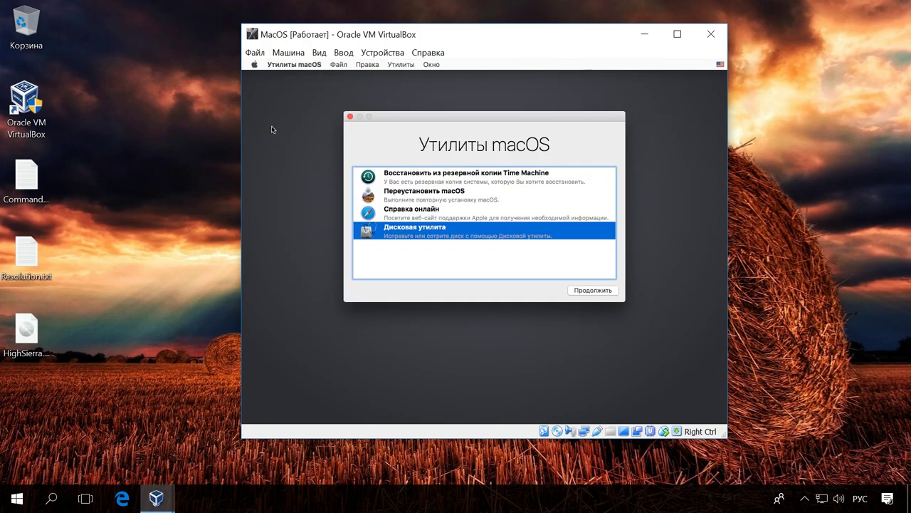
- Choose Reinstall macOS, accept the licence, and install High Sierra onto the MacOS disk
{"action": "left_click", "coordinate": [409, 192]}
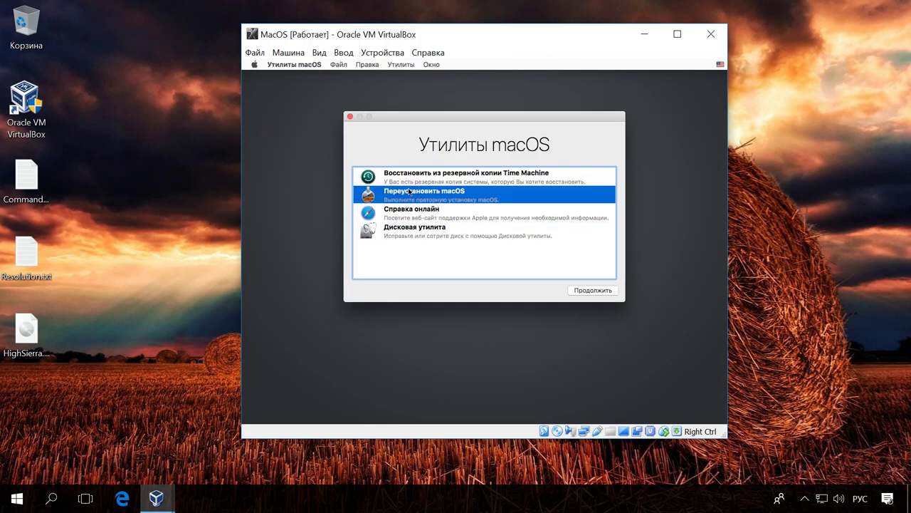
{"action": "left_click", "coordinate": [586, 291]}
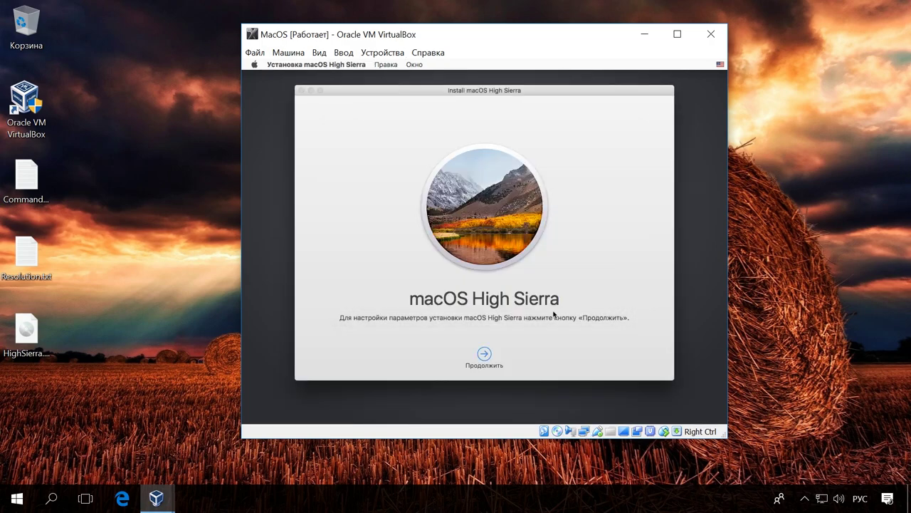
{"action": "left_click", "coordinate": [484, 354]}
{"action": "left_click", "coordinate": [508, 354]}
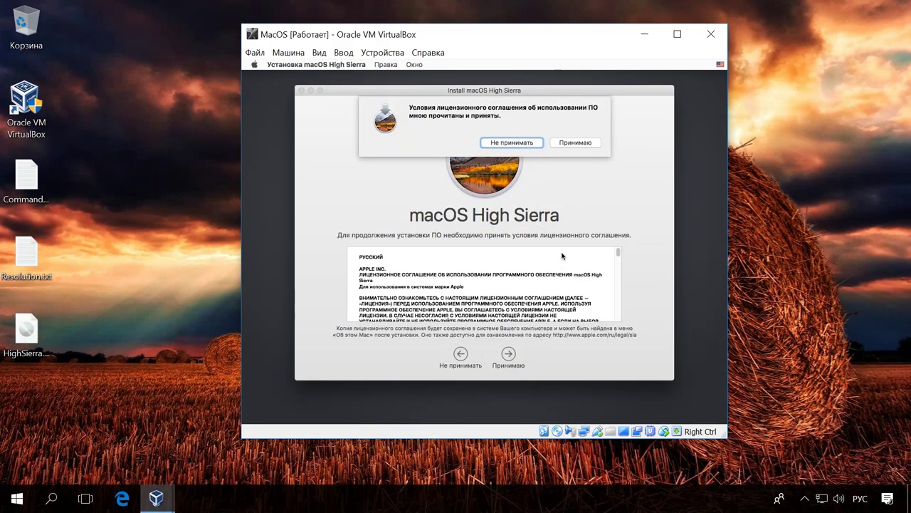
{"action": "left_click", "coordinate": [590, 145]}
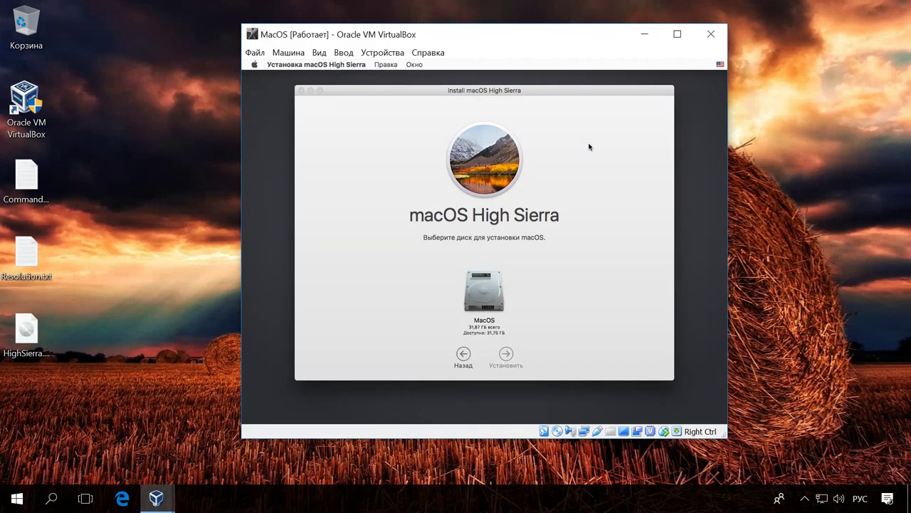
{"action": "left_click", "coordinate": [488, 296]}
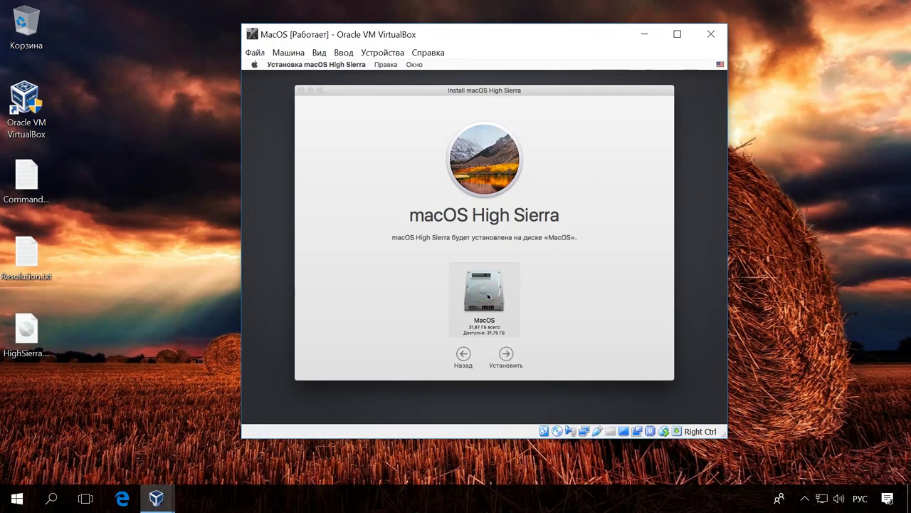
{"action": "left_click", "coordinate": [505, 356]}
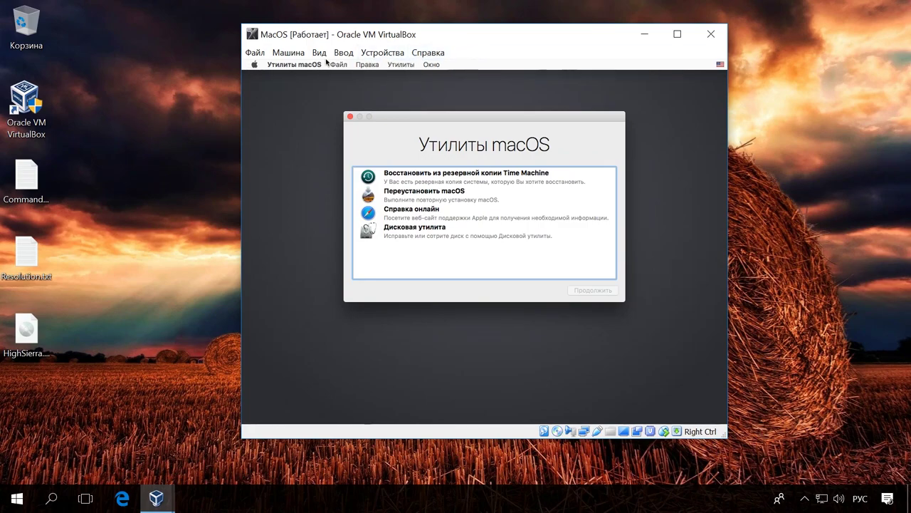
- Shut down the MacOS VM and eject HighSierra.iso from its optical drive in Storage settings
{"action": "left_click", "coordinate": [257, 67]}
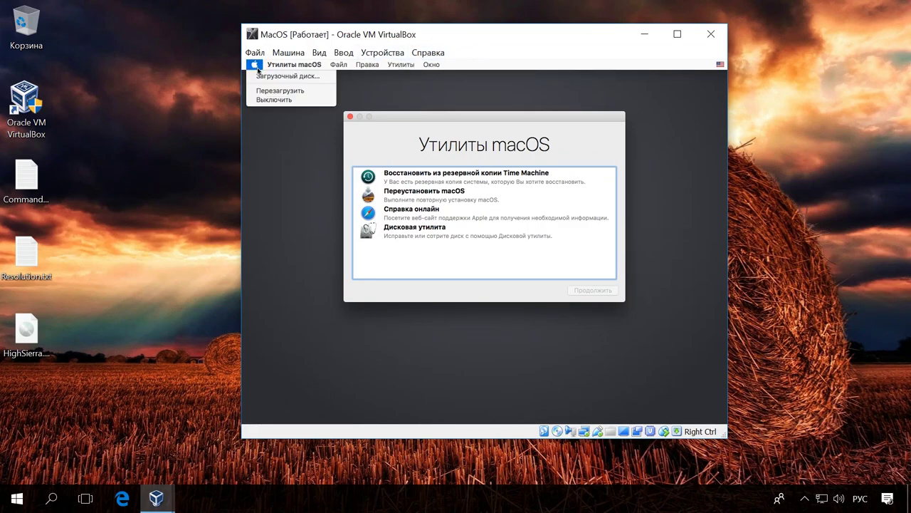
{"action": "left_click", "coordinate": [272, 103]}
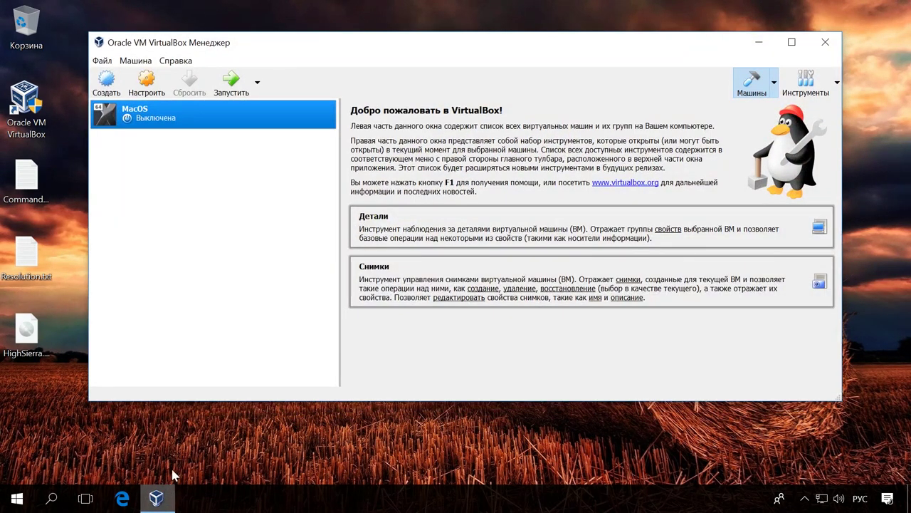
{"action": "left_click", "coordinate": [154, 87]}
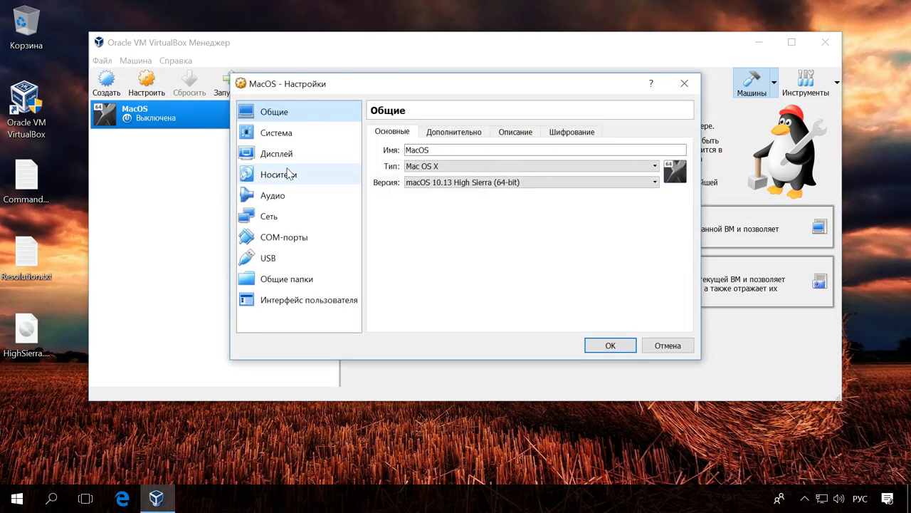
{"action": "left_click", "coordinate": [289, 174]}
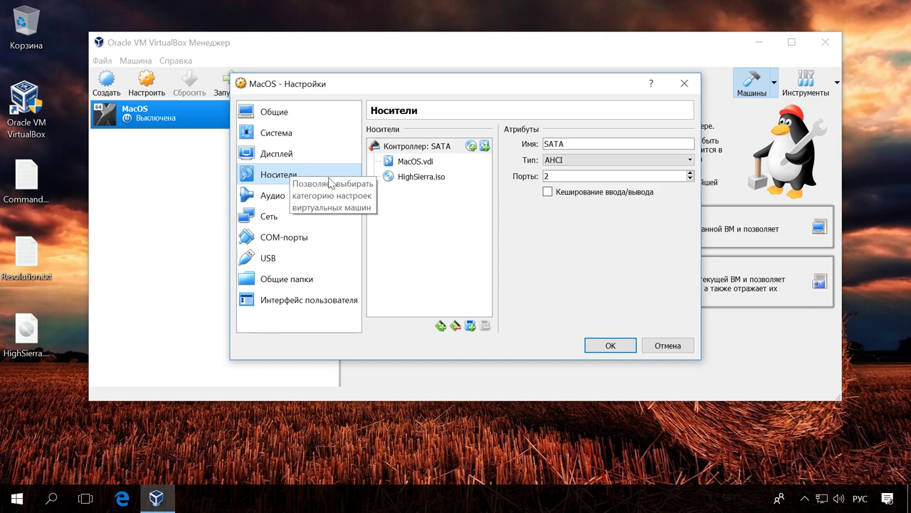
{"action": "left_click", "coordinate": [430, 178]}
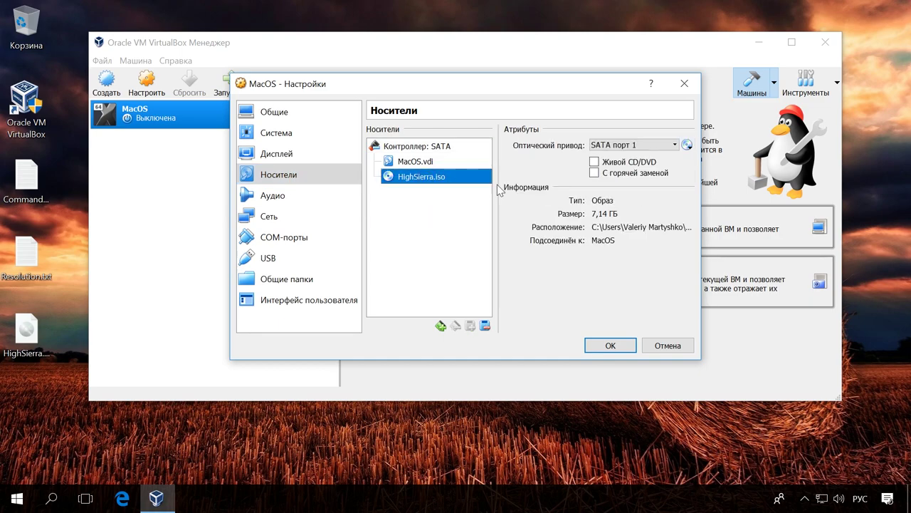
{"action": "left_click", "coordinate": [687, 146]}
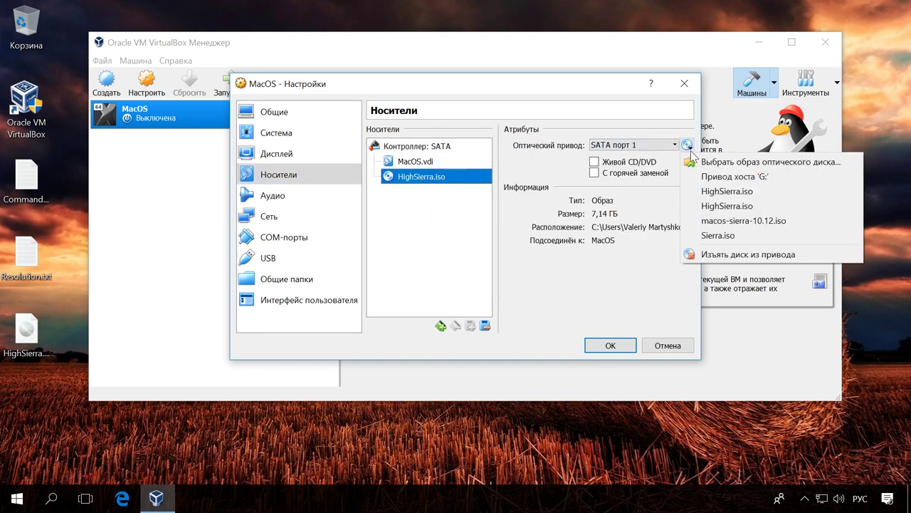
{"action": "left_click", "coordinate": [734, 255]}
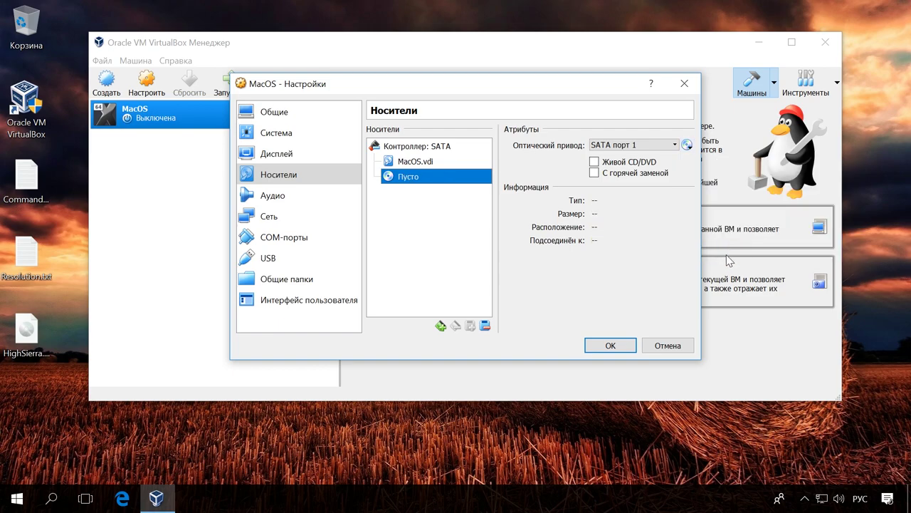
{"action": "left_click", "coordinate": [610, 346]}
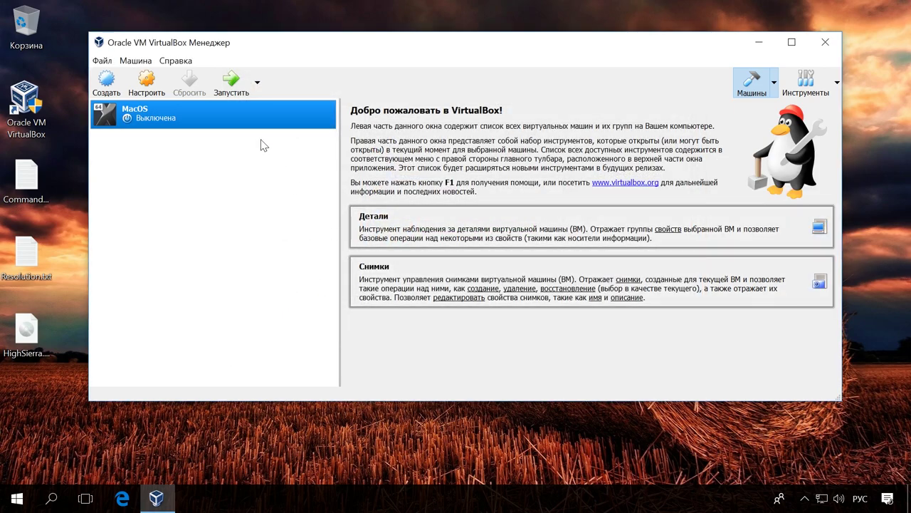
- Start MacOS and, in the UEFI shell, run boot.efi from macOS Install Data\Locked Files\Boot Files
{"action": "left_click", "coordinate": [235, 82]}
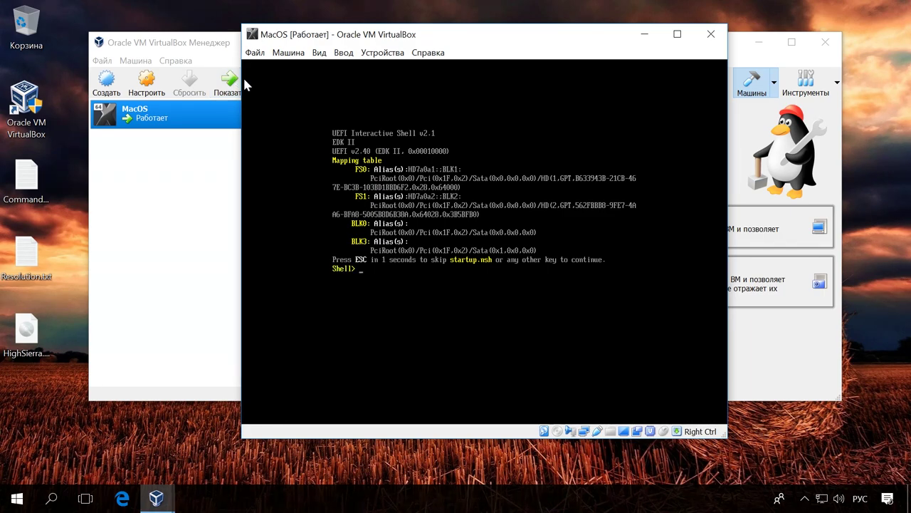
{"action": "type", "text": "f\"macOS Install Data\""}
{"action": "key", "text": "Return"}
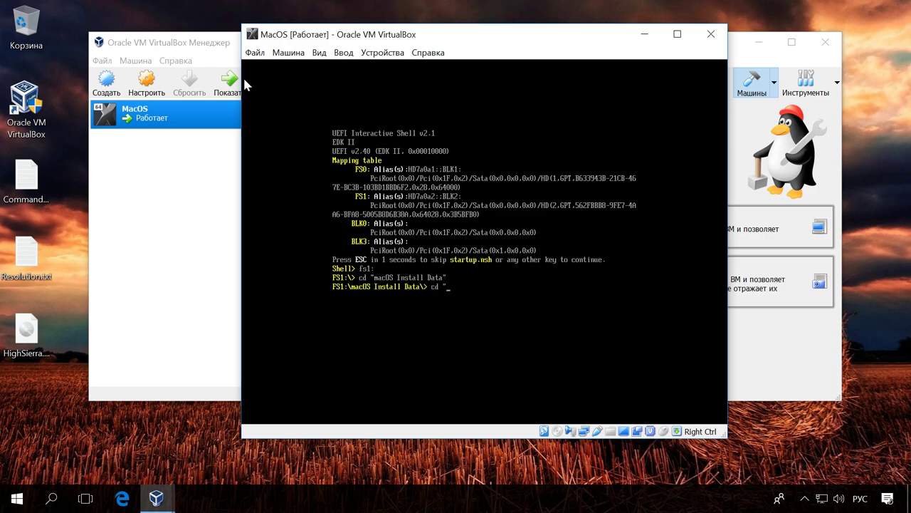
{"action": "type", "text": "cd \"Locked Files"}
{"action": "key", "text": "Return"}
{"action": "type", "text": "cd \"Boot Files\""}
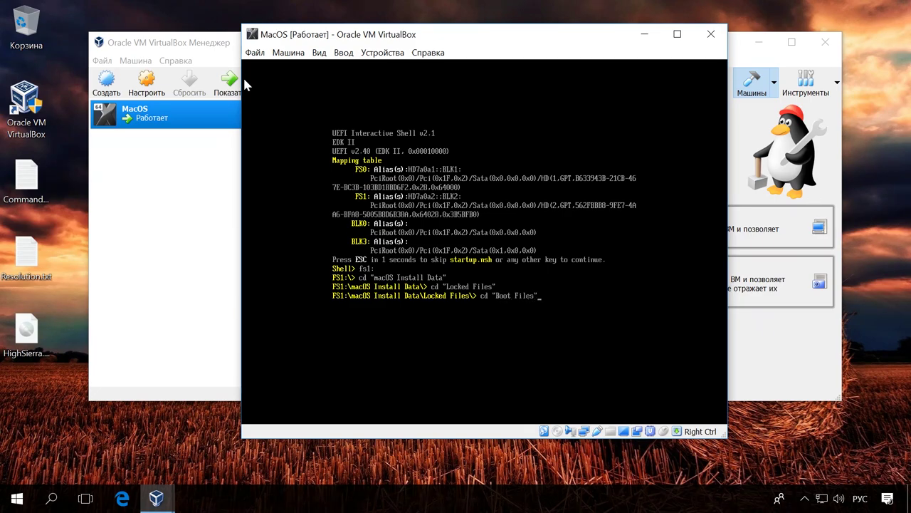
{"action": "key", "text": "Return"}
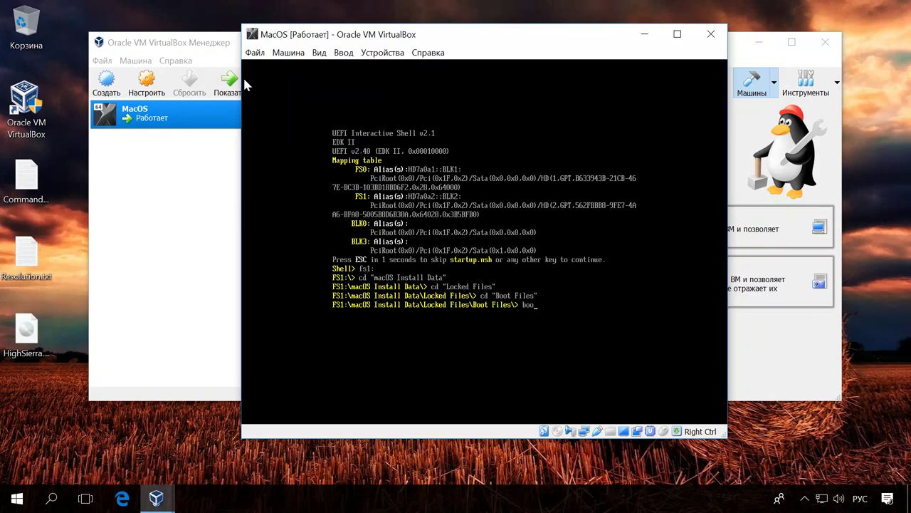
{"action": "type", "text": "boot.efi"}
{"action": "key", "text": "Return"}
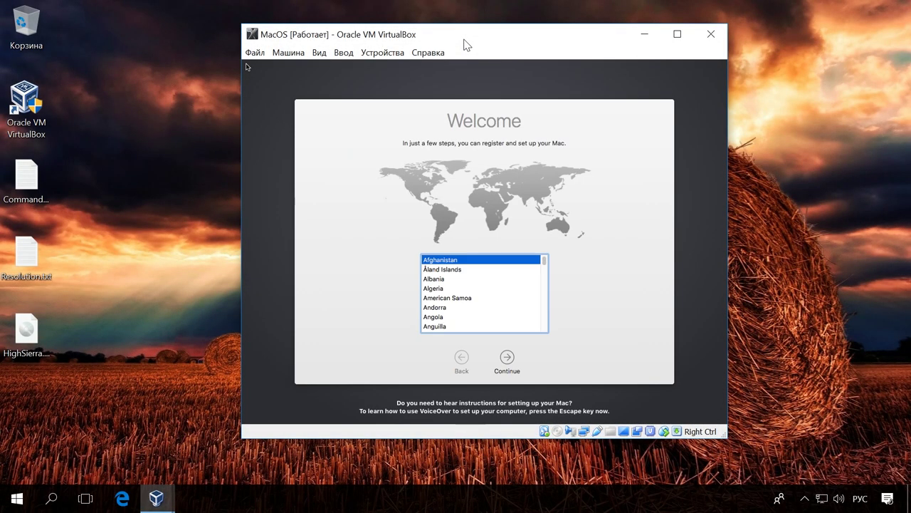
{"action": "scroll", "coordinate": [498, 294], "scroll_direction": "down", "scroll_amount": 15}
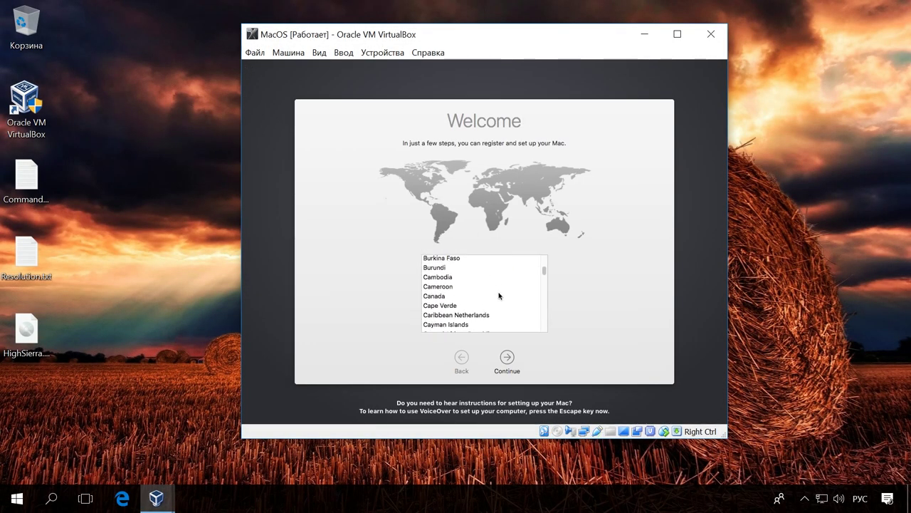
{"action": "scroll", "coordinate": [499, 295], "scroll_direction": "down", "scroll_amount": 20}
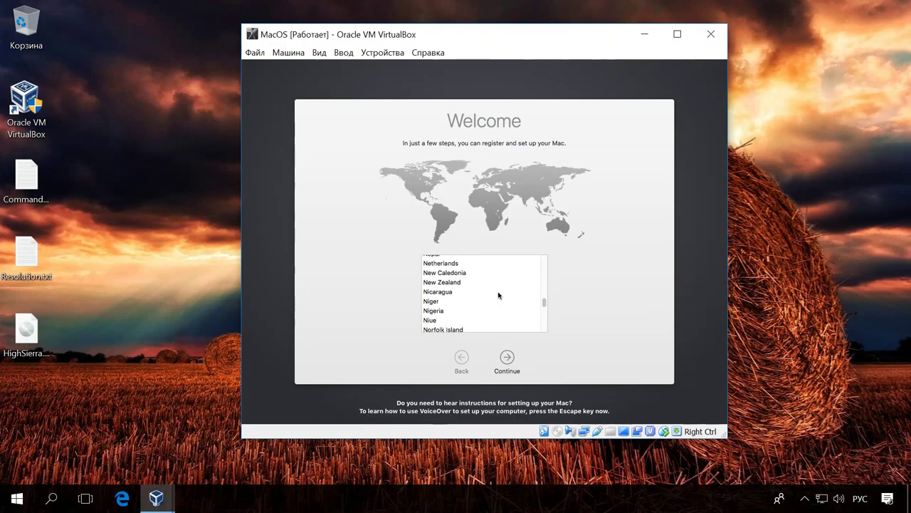
- Select Russia, keep the ABC keyboard, transfer nothing, and skip Apple ID sign-in
{"action": "left_click", "coordinate": [432, 268]}
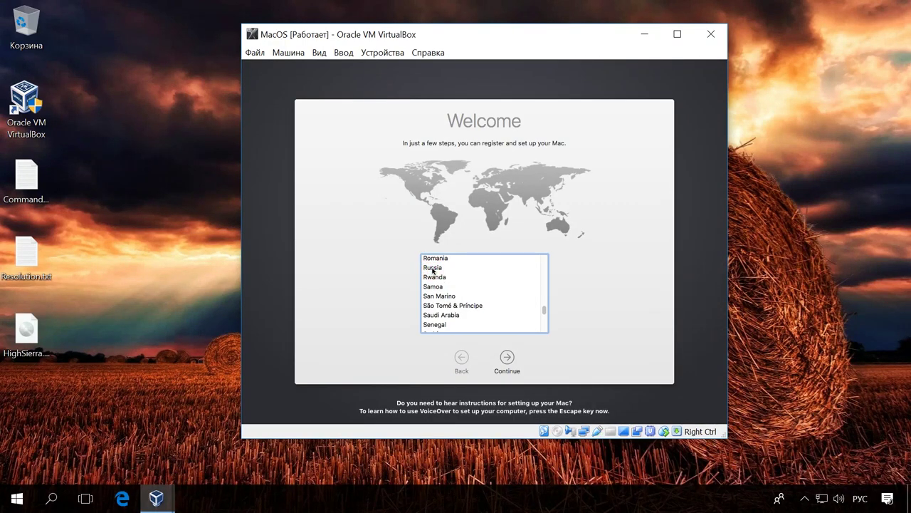
{"action": "left_click", "coordinate": [507, 359]}
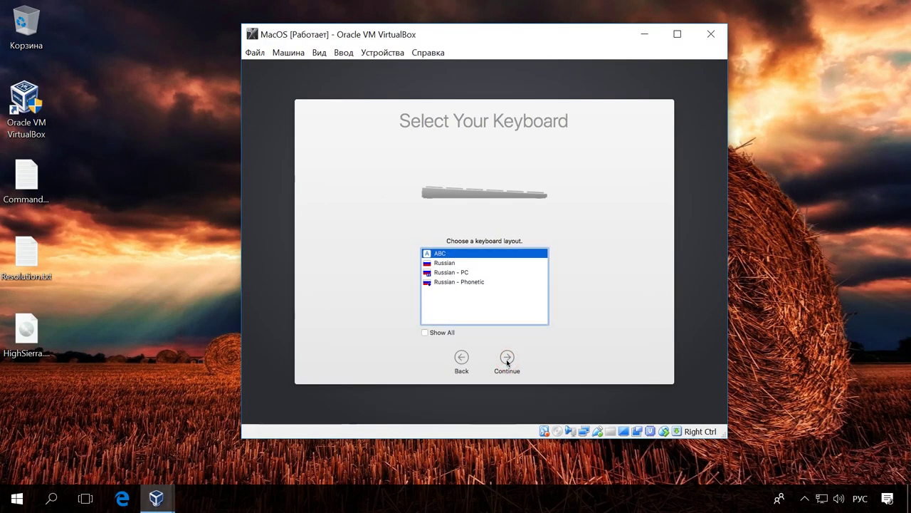
{"action": "left_click", "coordinate": [507, 360]}
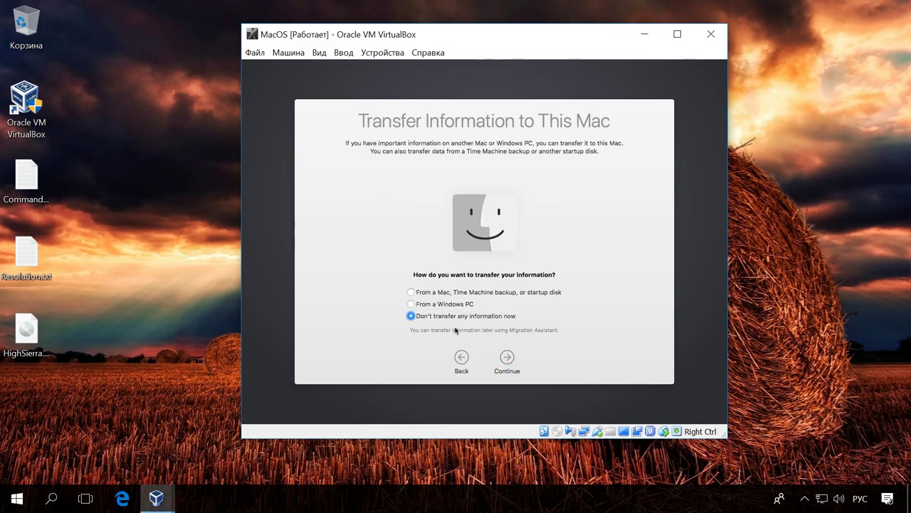
{"action": "left_click", "coordinate": [508, 359]}
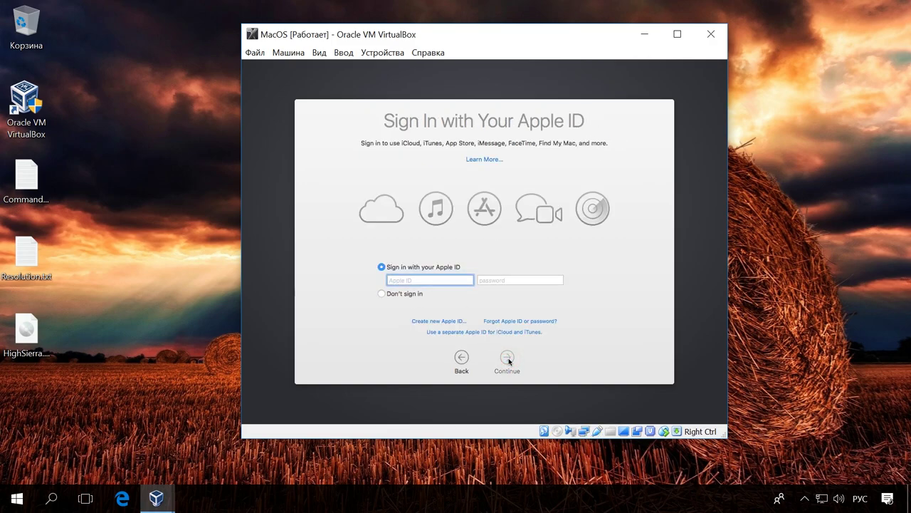
{"action": "left_click", "coordinate": [406, 295]}
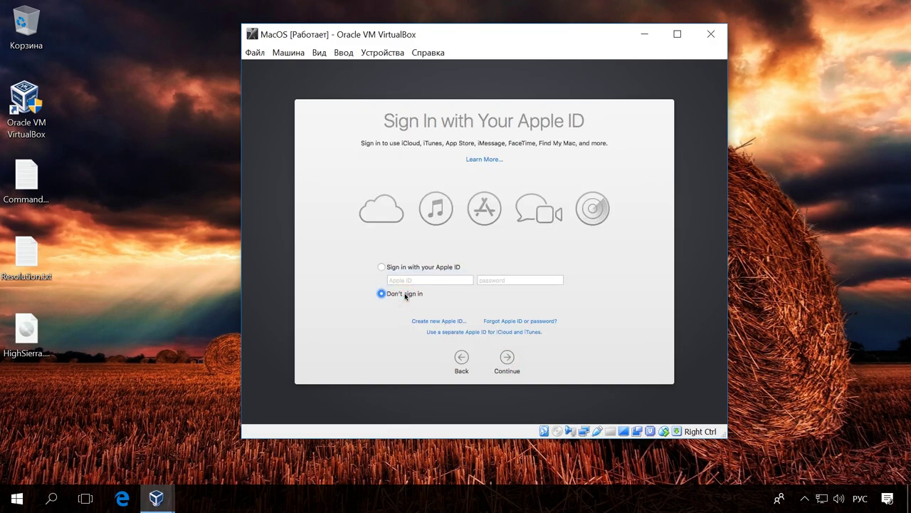
{"action": "left_click", "coordinate": [506, 359]}
{"action": "left_click", "coordinate": [560, 150]}
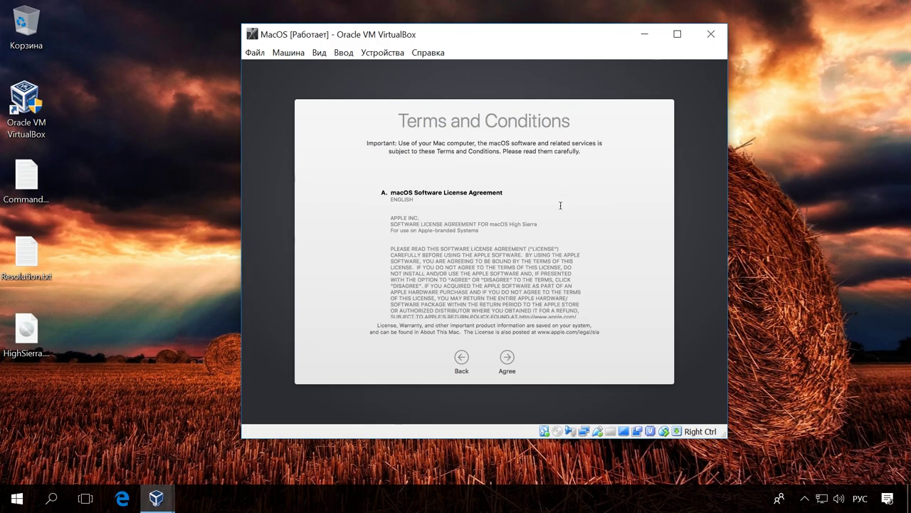
{"action": "left_click", "coordinate": [506, 360]}
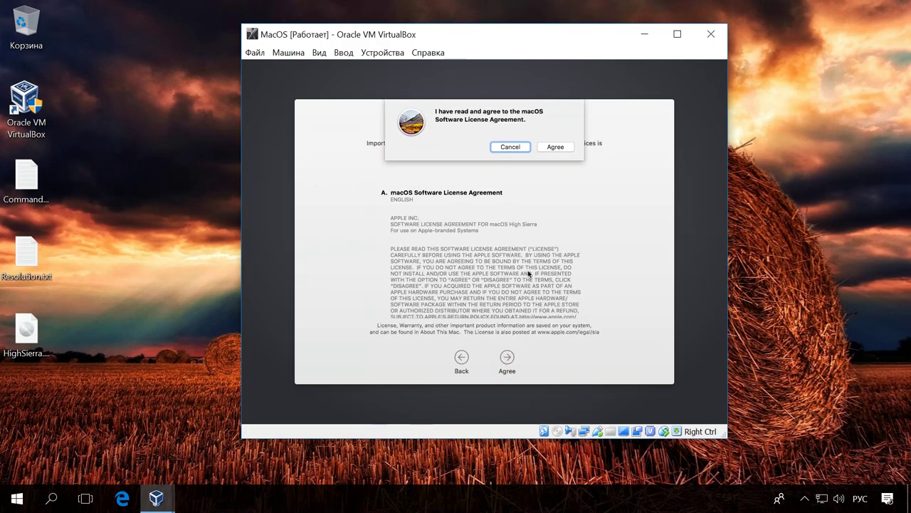
- Agree to the licence, create the 'user' account with a password and hint, and accept Express Set Up
{"action": "left_click", "coordinate": [555, 147]}
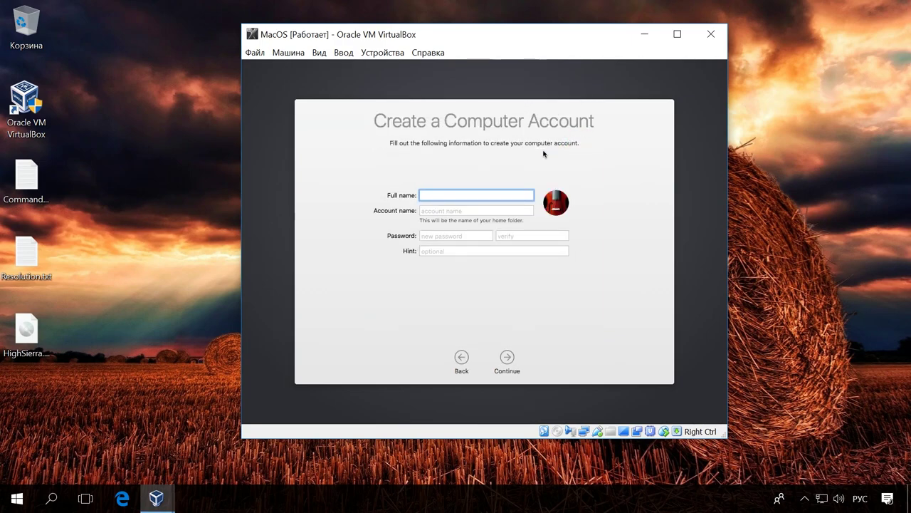
{"action": "type", "text": "user"}
{"action": "left_click", "coordinate": [468, 211]}
{"action": "left_click", "coordinate": [461, 236]}
{"action": "type", "text": "123456"}
{"action": "key", "text": "Tab"}
{"action": "type", "text": "123456"}
{"action": "left_click", "coordinate": [493, 251]}
{"action": "type", "text": "qw"}
{"action": "left_click", "coordinate": [507, 357]}
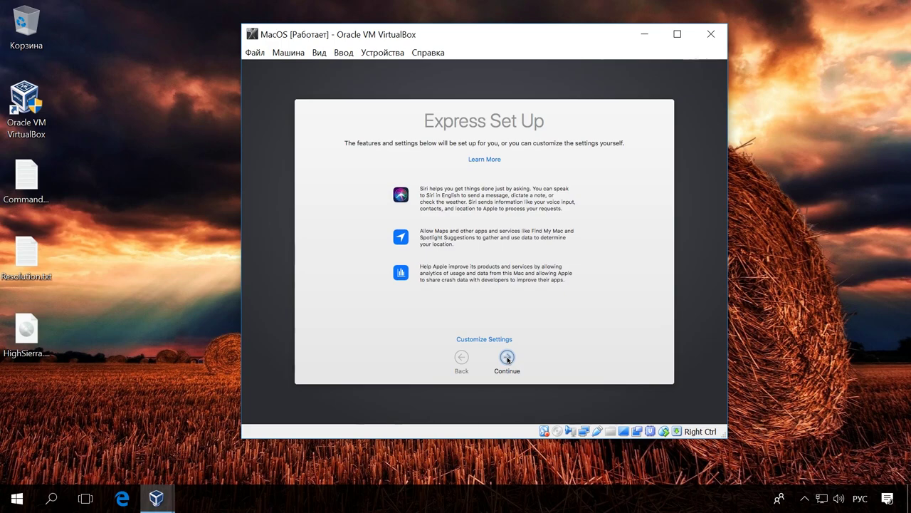
{"action": "left_click", "coordinate": [507, 358]}
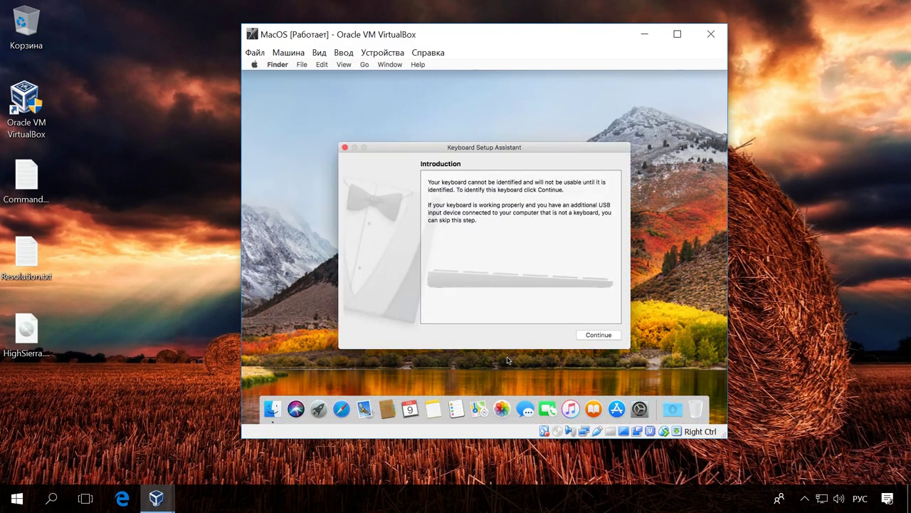
- Complete the Keyboard Setup Assistant by pressing the z and / identification keys
{"action": "left_click", "coordinate": [602, 333]}
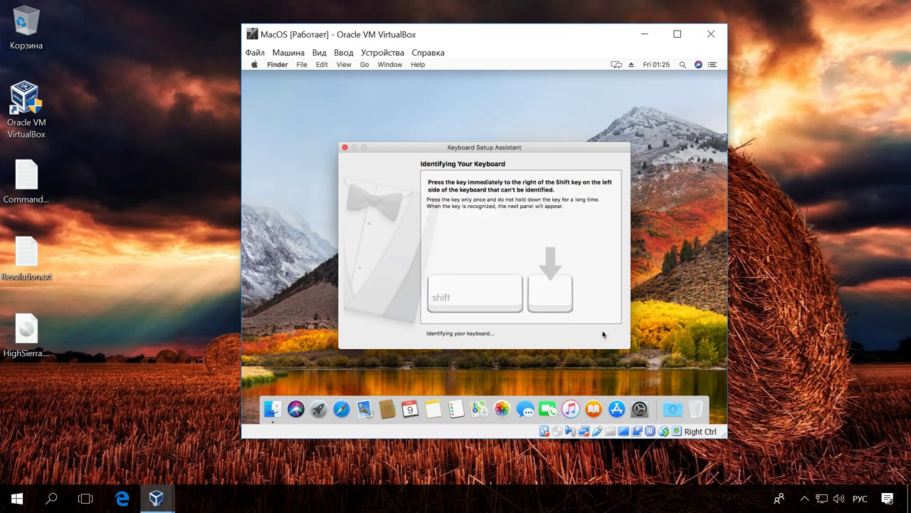
{"action": "key", "text": "z"}
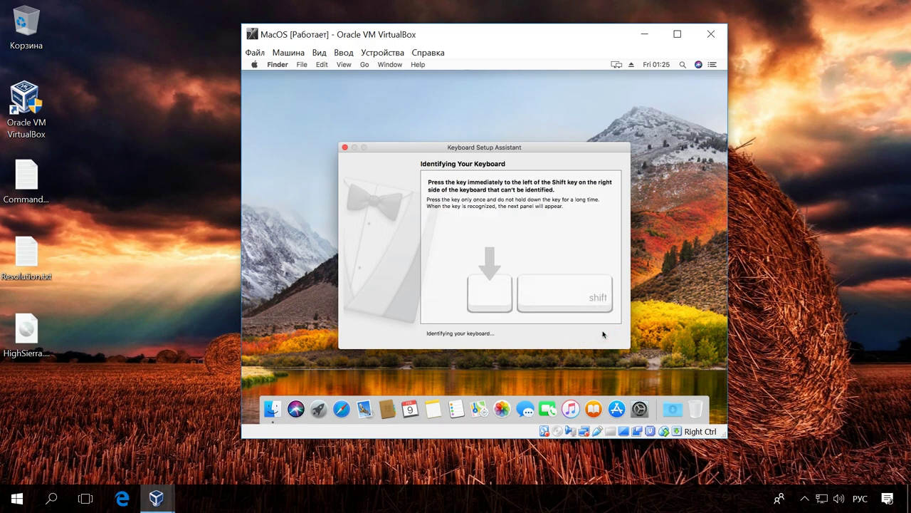
{"action": "key", "text": "slash"}
{"action": "left_click", "coordinate": [603, 334]}
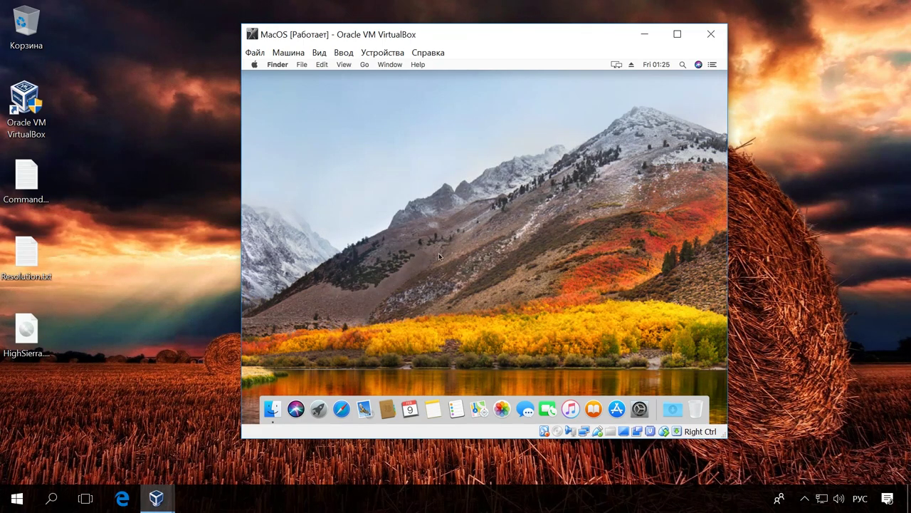
- Check Displays preferences under Scaled, confirming only 1024 × 768 is offered, then close the windows
{"action": "left_click", "coordinate": [254, 65]}
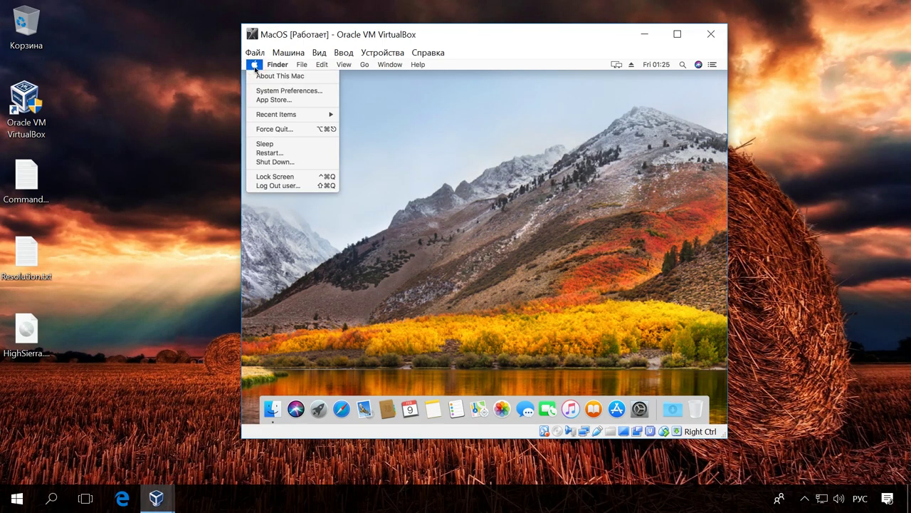
{"action": "left_click", "coordinate": [270, 76]}
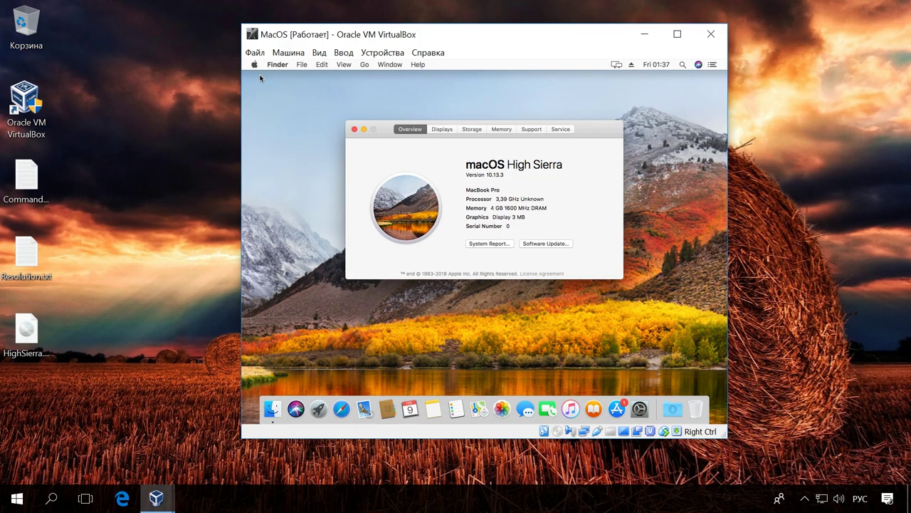
{"action": "left_click", "coordinate": [447, 129]}
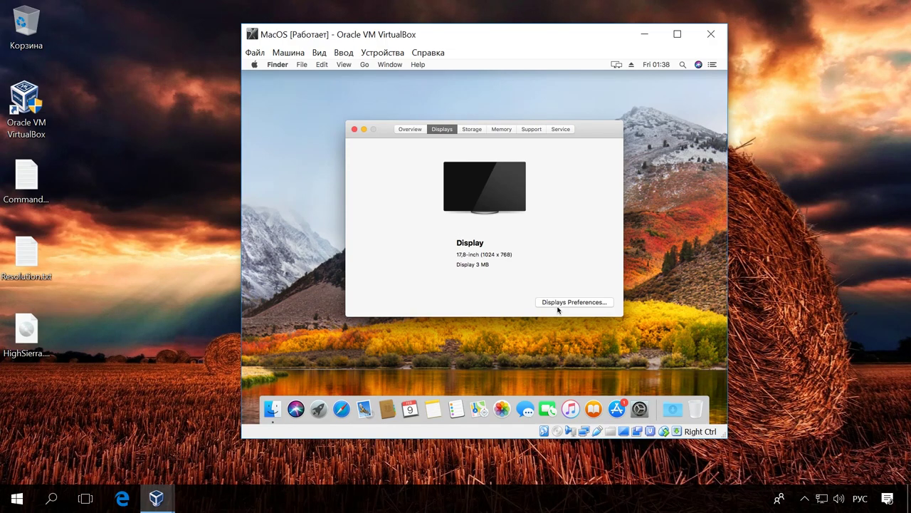
{"action": "left_click", "coordinate": [559, 307]}
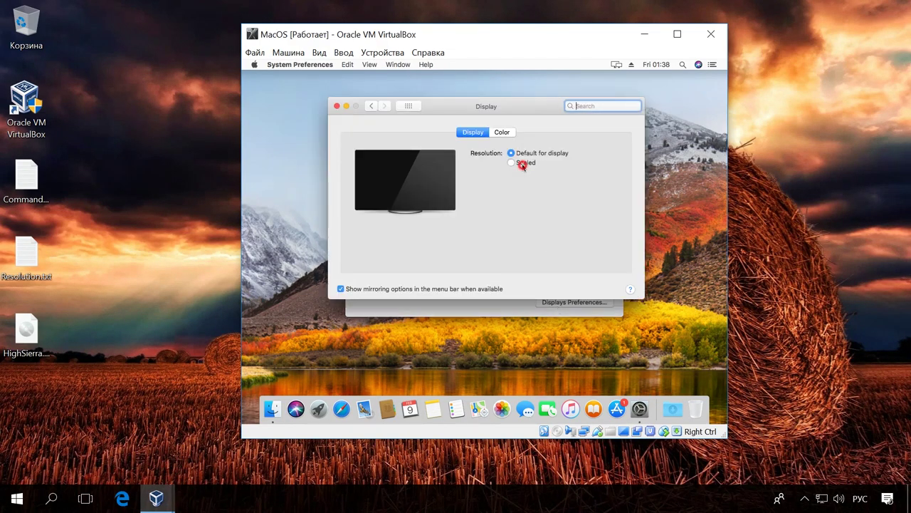
{"action": "left_click", "coordinate": [520, 162]}
{"action": "left_click", "coordinate": [554, 178]}
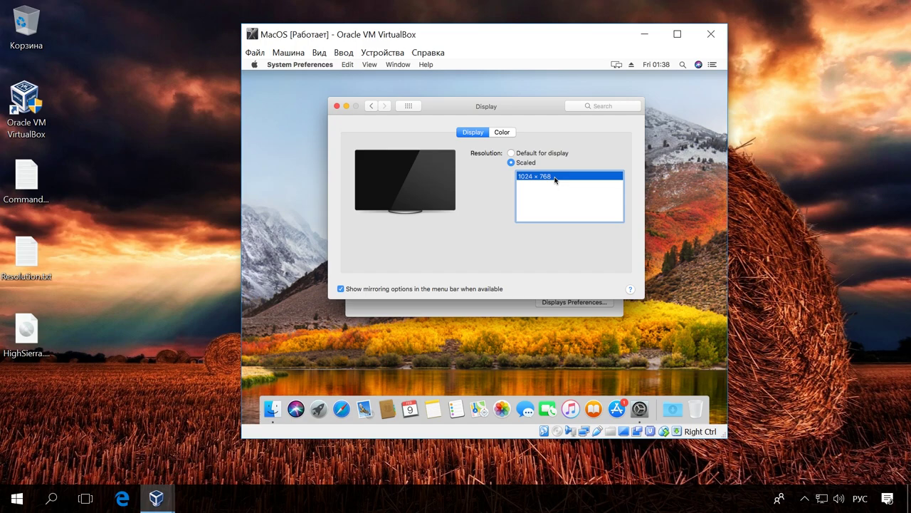
{"action": "left_click", "coordinate": [336, 106]}
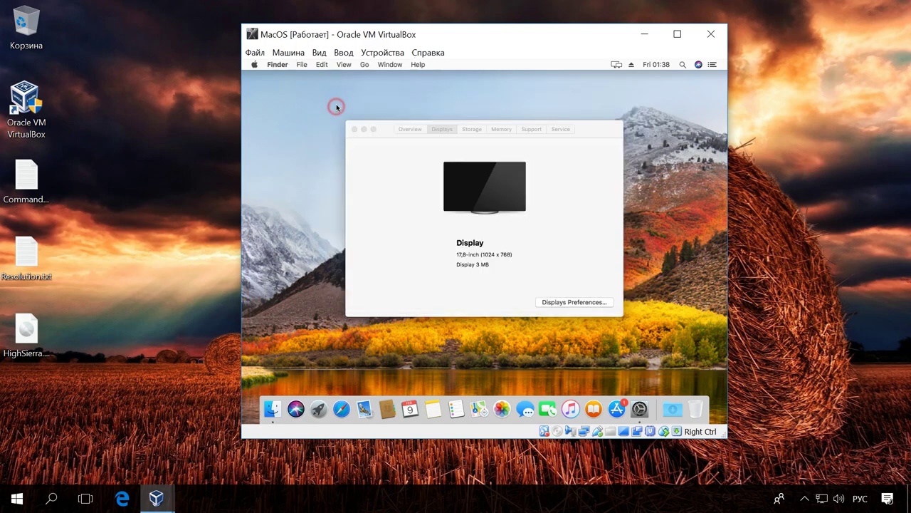
{"action": "left_click", "coordinate": [354, 130]}
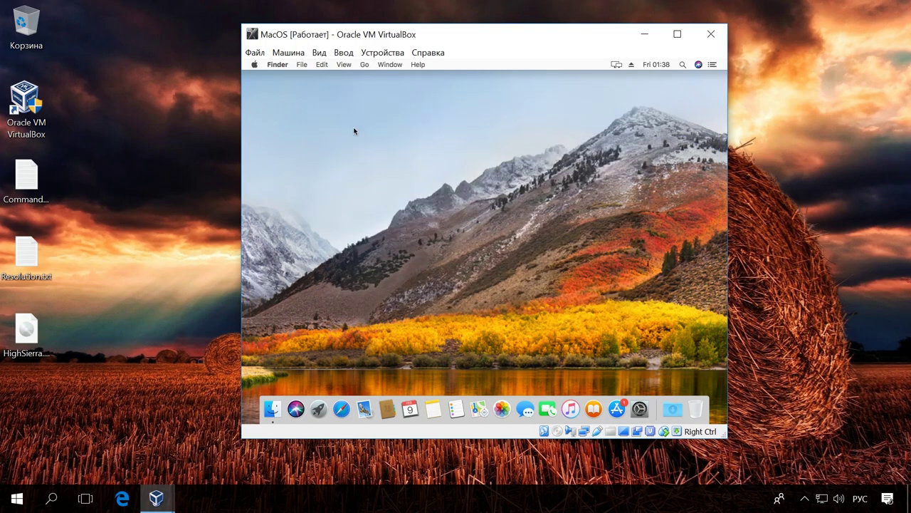
- Shut down the macOS virtual machine from the Apple menu
{"action": "left_click", "coordinate": [255, 66]}
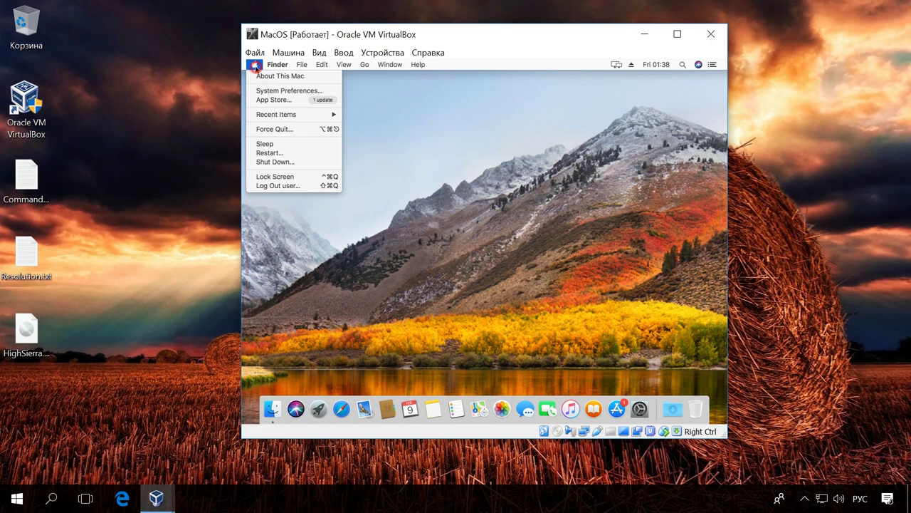
{"action": "left_click", "coordinate": [279, 162]}
{"action": "left_click", "coordinate": [549, 206]}
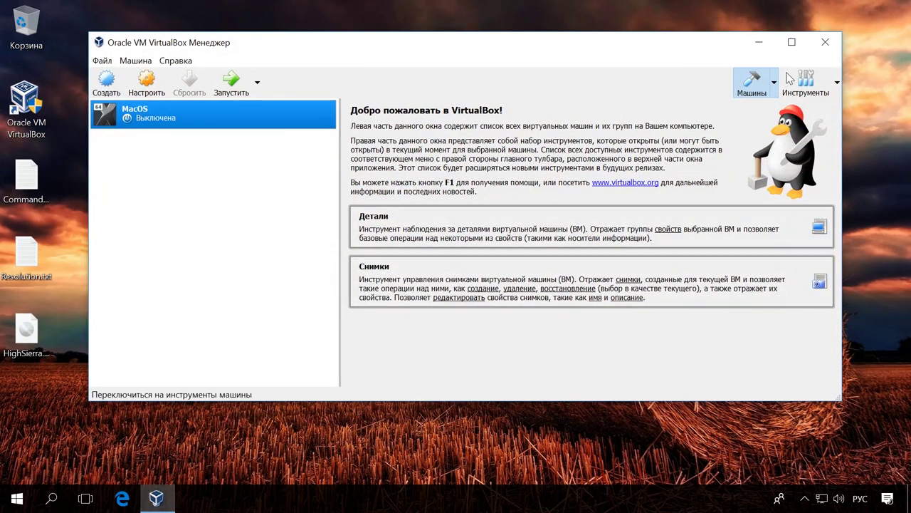
- Close VirtualBox, launch Command Prompt as administrator, and open the Resolution.txt notes
{"action": "left_click", "coordinate": [830, 42]}
{"action": "left_click", "coordinate": [63, 498]}
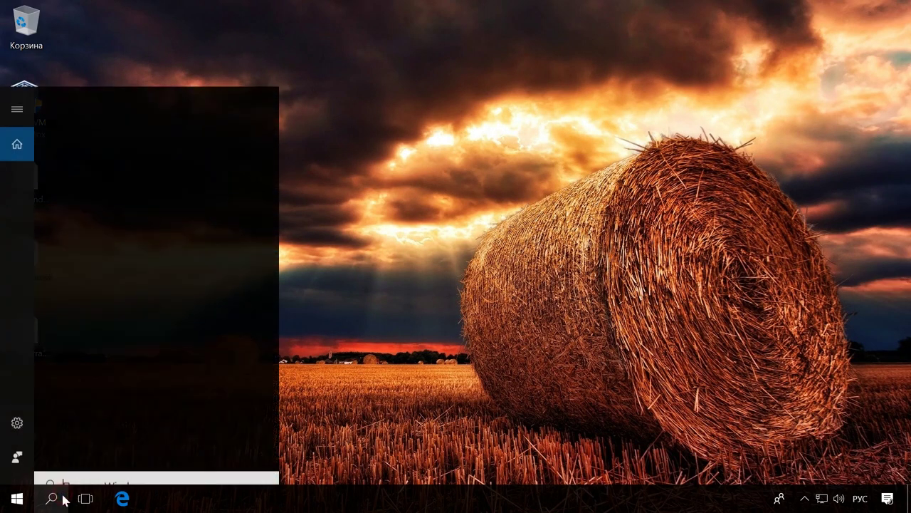
{"action": "type", "text": "кома"}
{"action": "right_click", "coordinate": [159, 165]}
{"action": "left_click", "coordinate": [178, 180]}
{"action": "left_click_drag", "start_coordinate": [171, 34], "coordinate": [196, 23]}
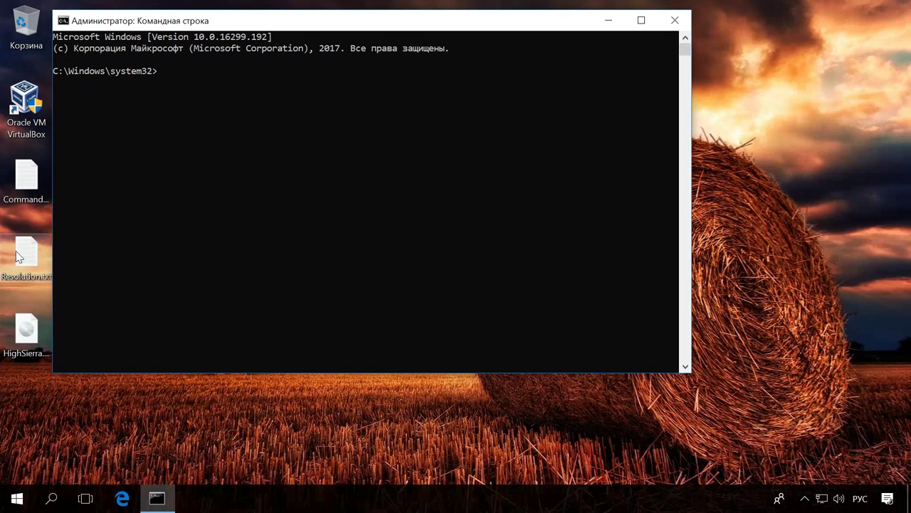
{"action": "double_click", "coordinate": [27, 253]}
{"action": "left_click_drag", "start_coordinate": [218, 133], "coordinate": [524, 206]}
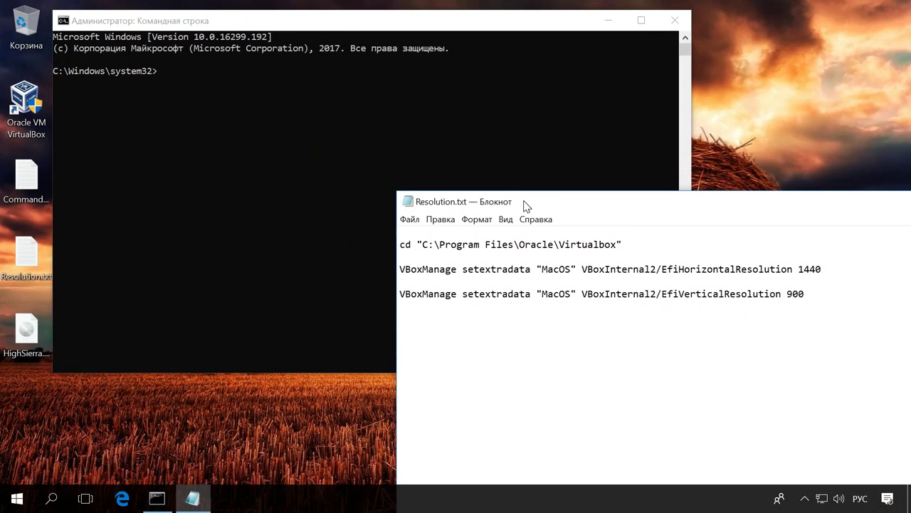
- Run the cd command from Resolution.txt in the Command Prompt
{"action": "left_click", "coordinate": [621, 245]}
{"action": "left_click_drag", "start_coordinate": [620, 245], "coordinate": [401, 245]}
{"action": "key", "text": "super+c"}
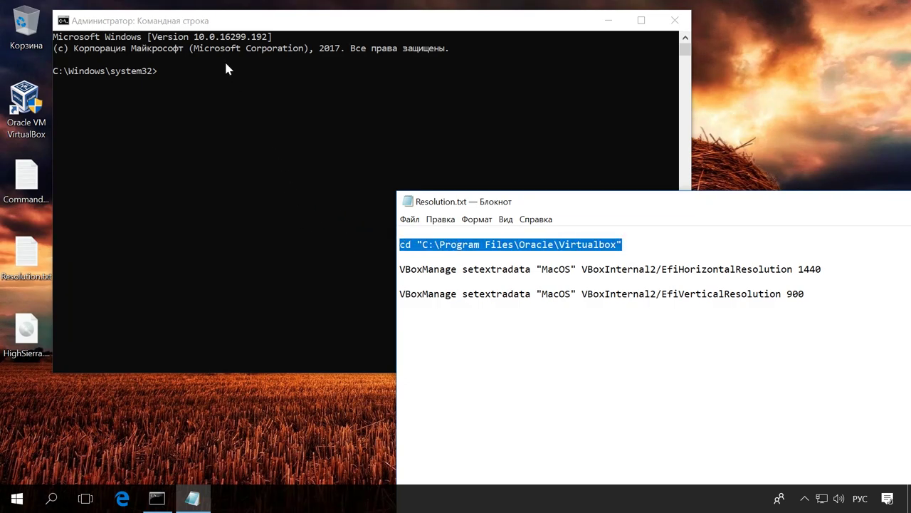
{"action": "left_click", "coordinate": [227, 69]}
{"action": "right_click", "coordinate": [217, 78]}
{"action": "key", "text": "Return"}
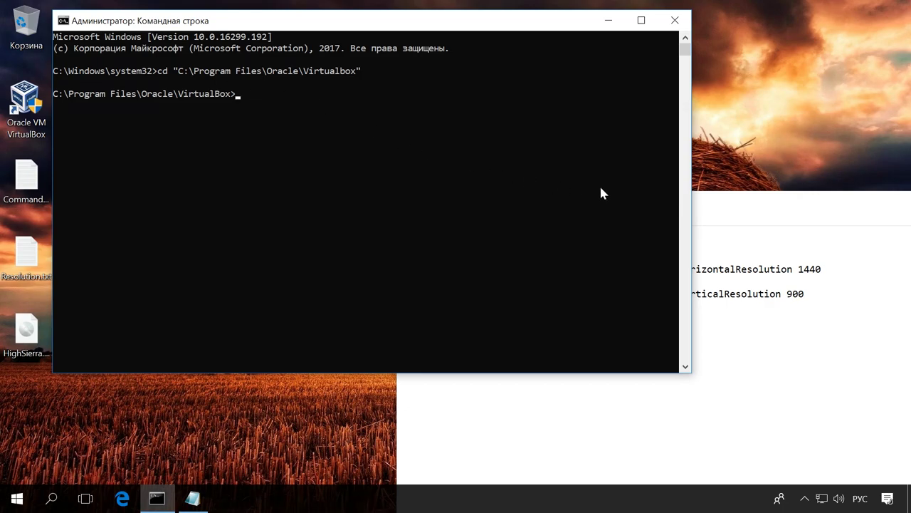
- Run the VBoxManage setextradata commands setting MacOS's horizontal resolution to 1440 and vertical to 900
{"action": "left_click", "coordinate": [734, 194]}
{"action": "left_click_drag", "start_coordinate": [823, 270], "coordinate": [401, 268]}
{"action": "key", "text": "super+c"}
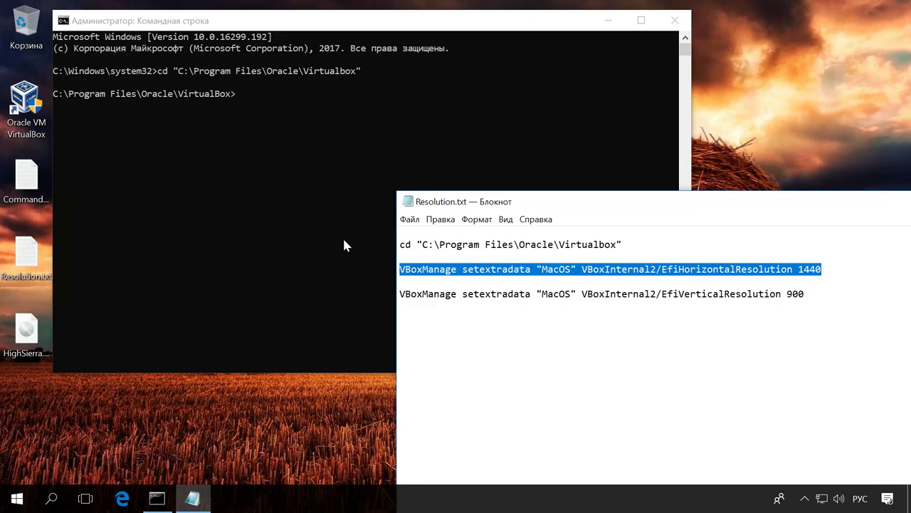
{"action": "left_click", "coordinate": [254, 122]}
{"action": "right_click", "coordinate": [253, 115]}
{"action": "key", "text": "Return"}
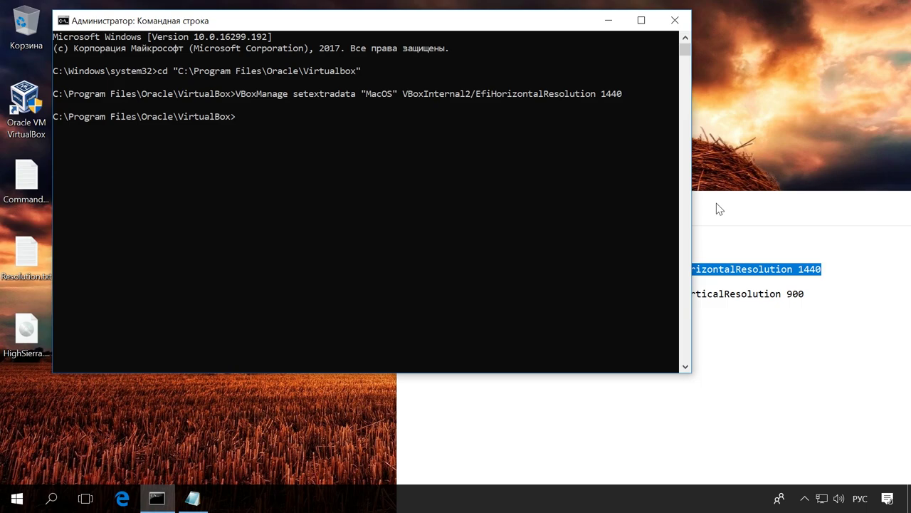
{"action": "left_click", "coordinate": [717, 205]}
{"action": "left_click_drag", "start_coordinate": [818, 295], "coordinate": [391, 297]}
{"action": "key", "text": "ctrl+c"}
{"action": "left_click", "coordinate": [262, 143]}
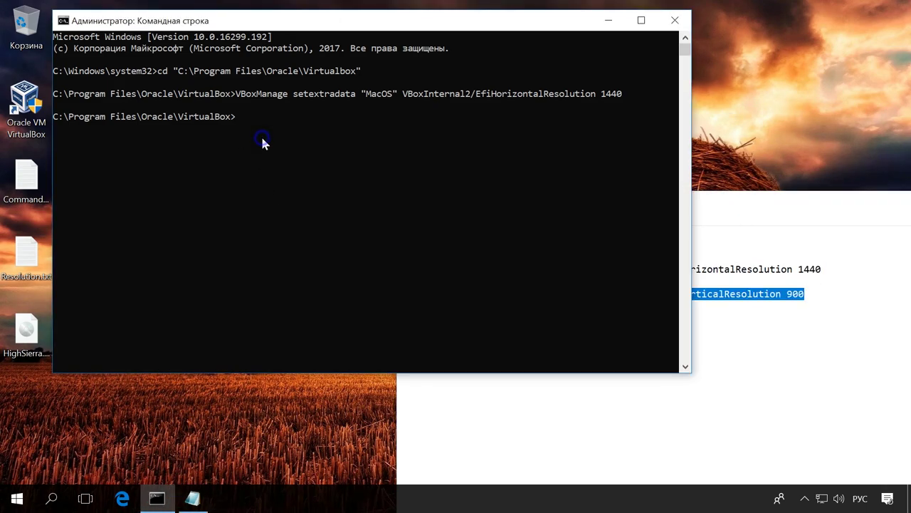
{"action": "right_click", "coordinate": [262, 143]}
{"action": "key", "text": "Return"}
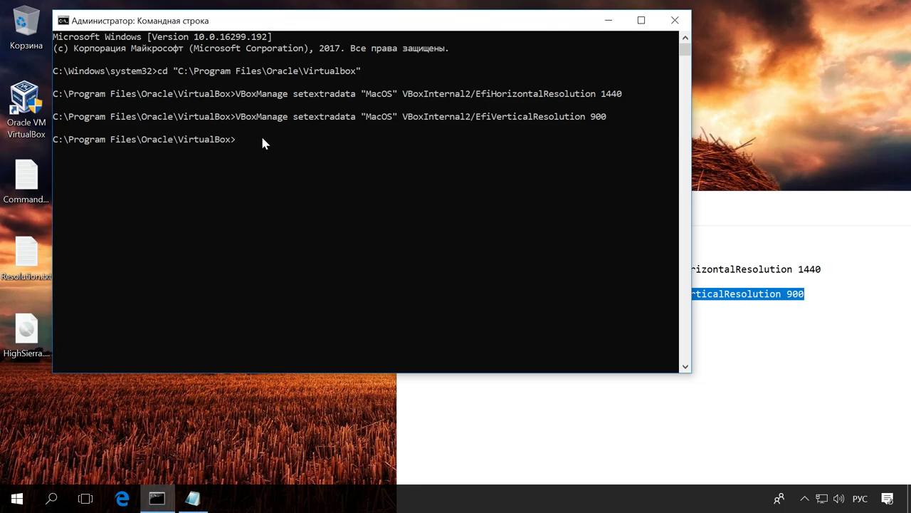
- Close the Command Prompt and the Resolution.txt notes
{"action": "left_click", "coordinate": [675, 20]}
{"action": "left_click_drag", "start_coordinate": [747, 203], "coordinate": [480, 144]}
{"action": "left_click", "coordinate": [889, 138]}
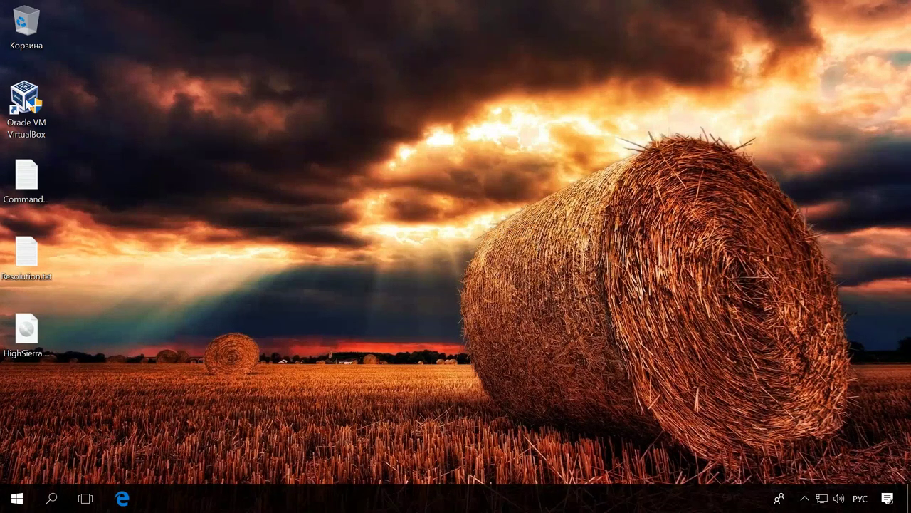
- Start MacOS from VirtualBox Manager and log in to the user account with its password
{"action": "double_click", "coordinate": [24, 101]}
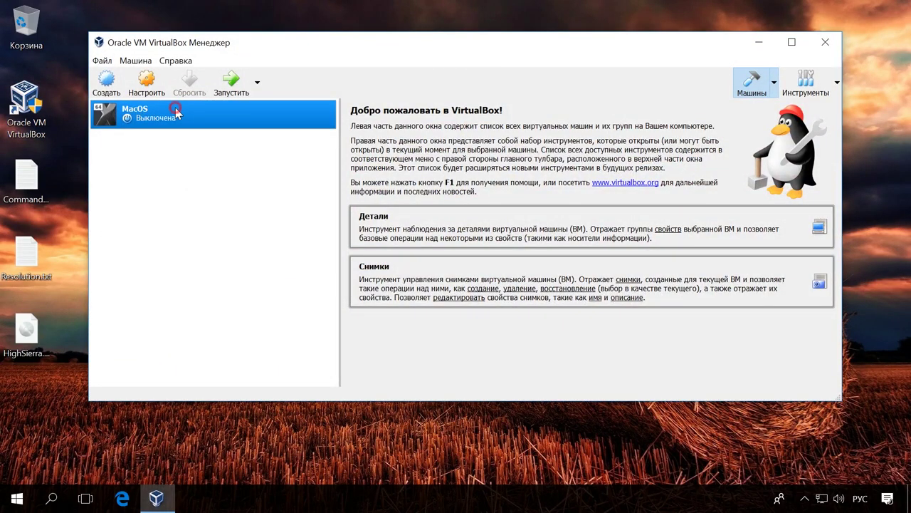
{"action": "left_click", "coordinate": [229, 84]}
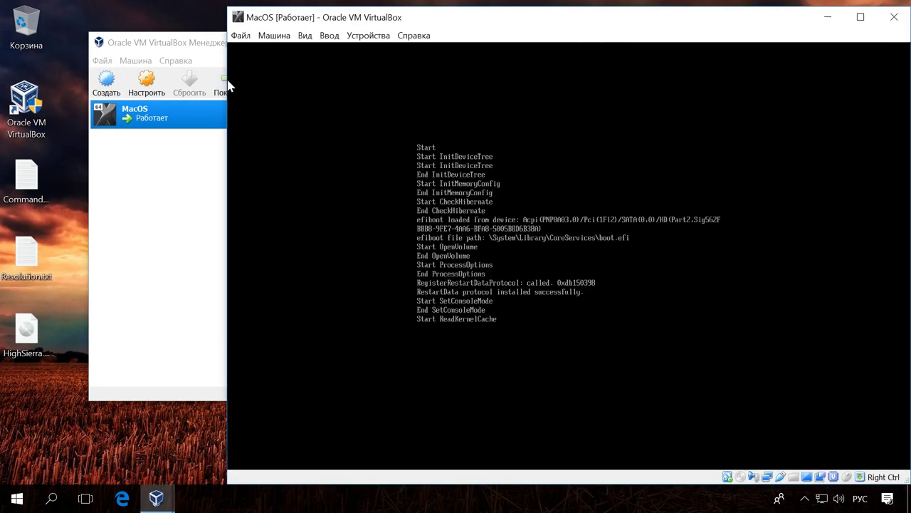
{"action": "left_click_drag", "start_coordinate": [498, 18], "coordinate": [403, 23]}
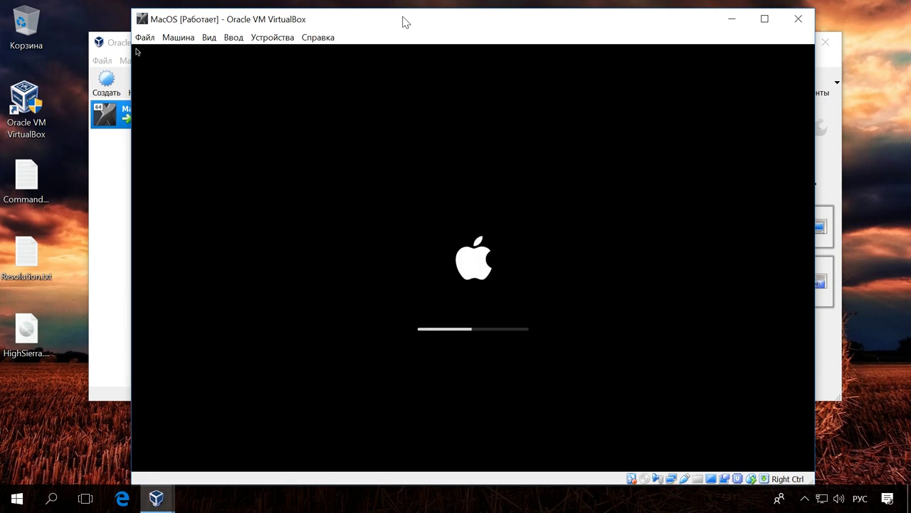
{"action": "type", "text": "12345"}
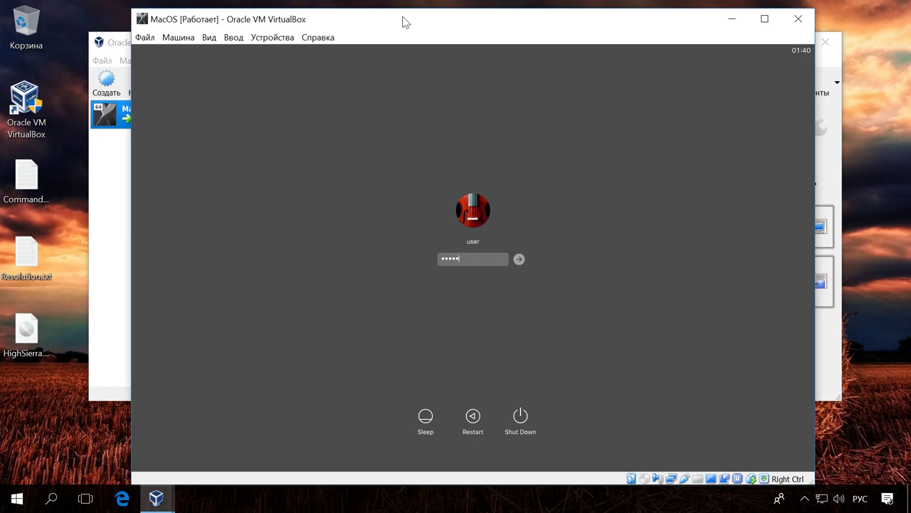
{"action": "type", "text": "6"}
{"action": "key", "text": "Return"}
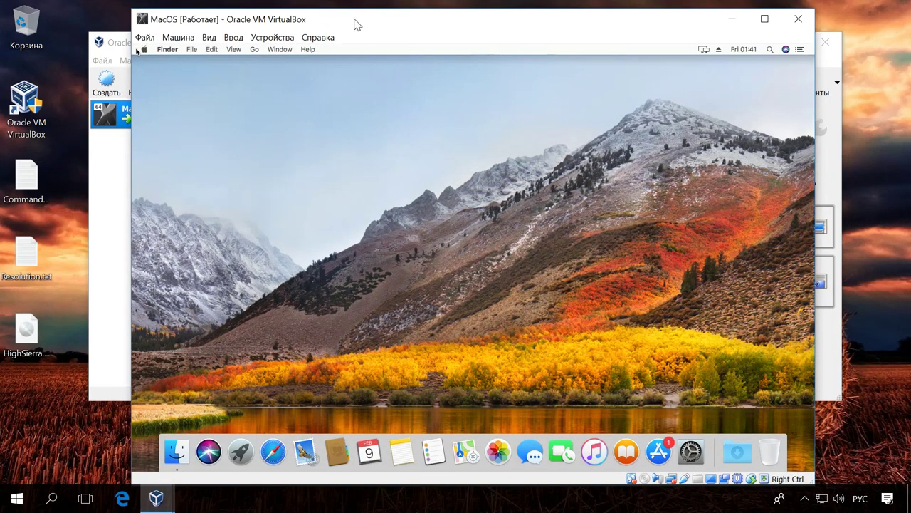
- Via About This Mac's Displays preferences, switch the guest display to Scaled at 1440 × 900
{"action": "left_click", "coordinate": [144, 50]}
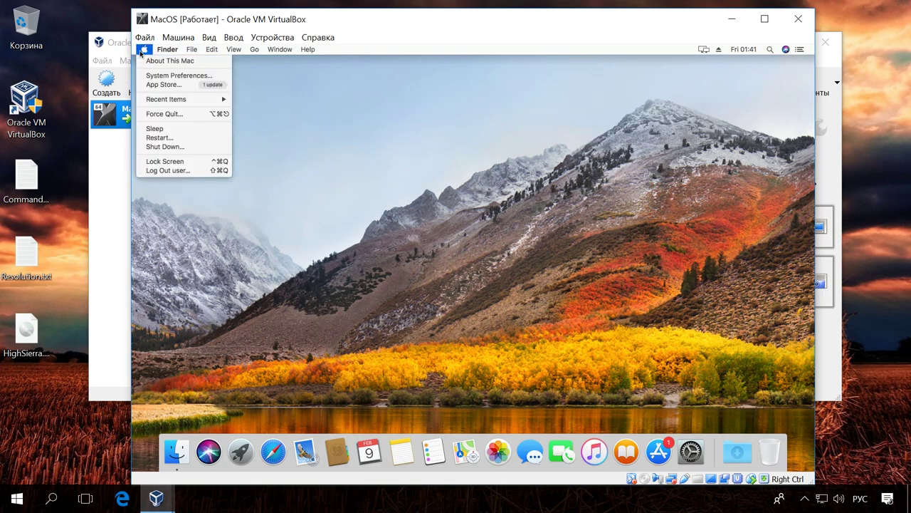
{"action": "left_click", "coordinate": [153, 60]}
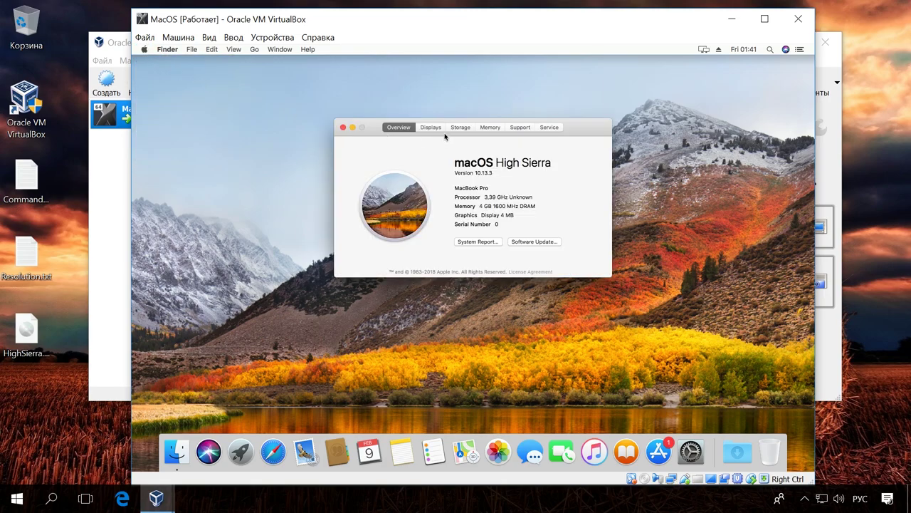
{"action": "left_click", "coordinate": [432, 127]}
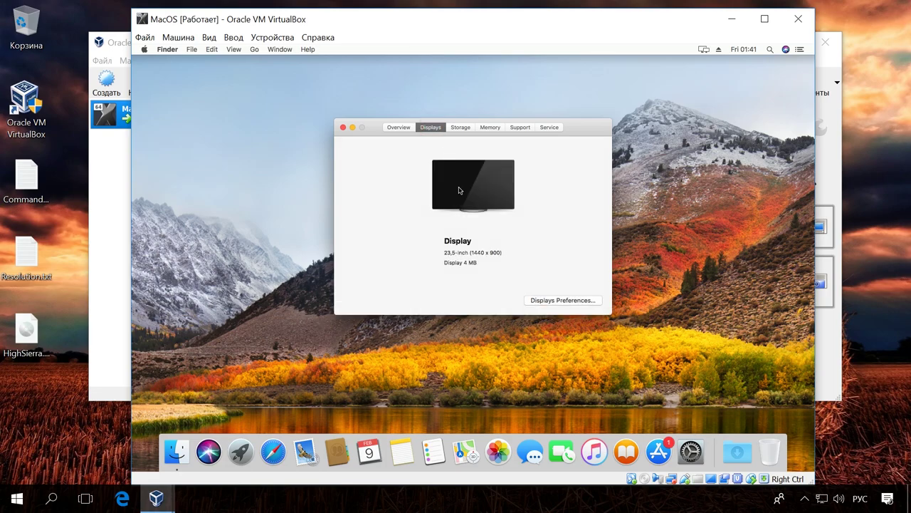
{"action": "left_click", "coordinate": [552, 304]}
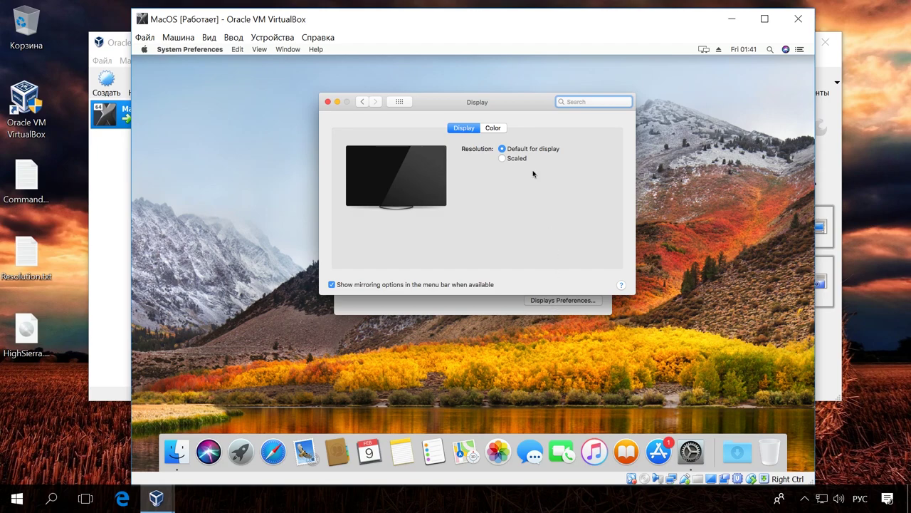
{"action": "left_click", "coordinate": [518, 160]}
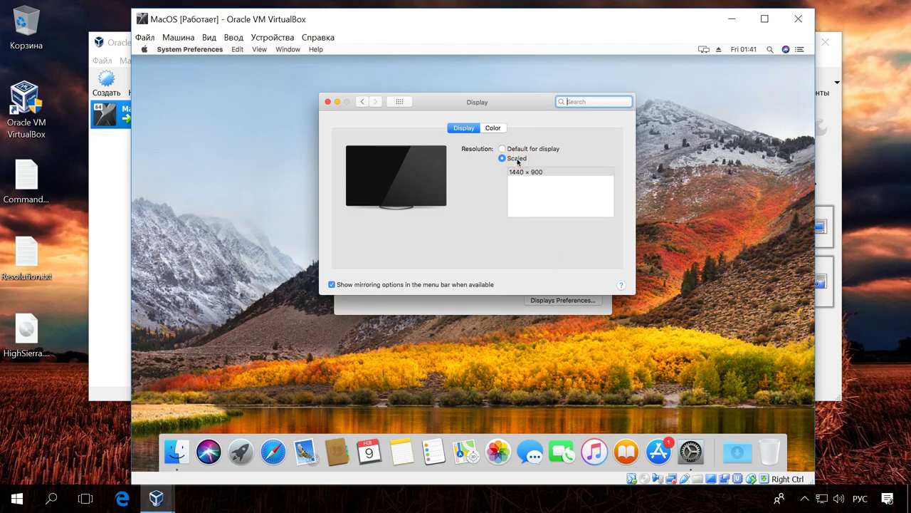
{"action": "left_click", "coordinate": [542, 173]}
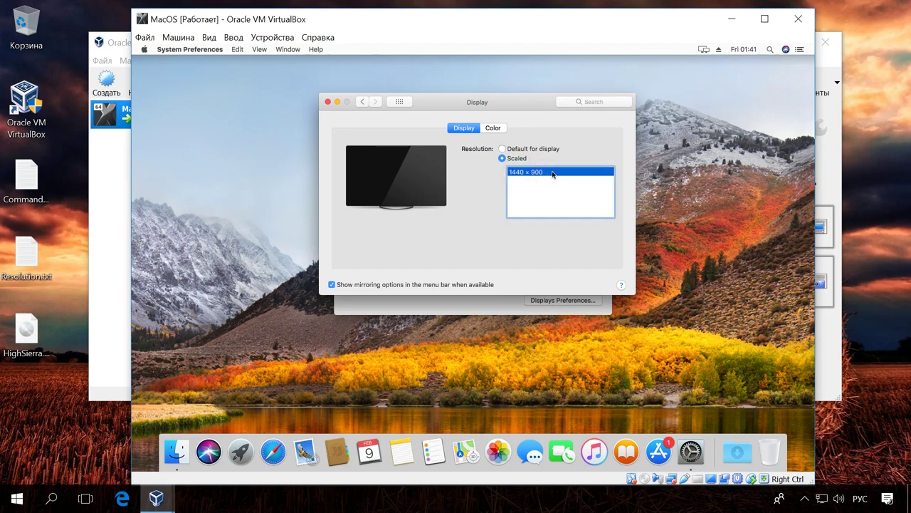